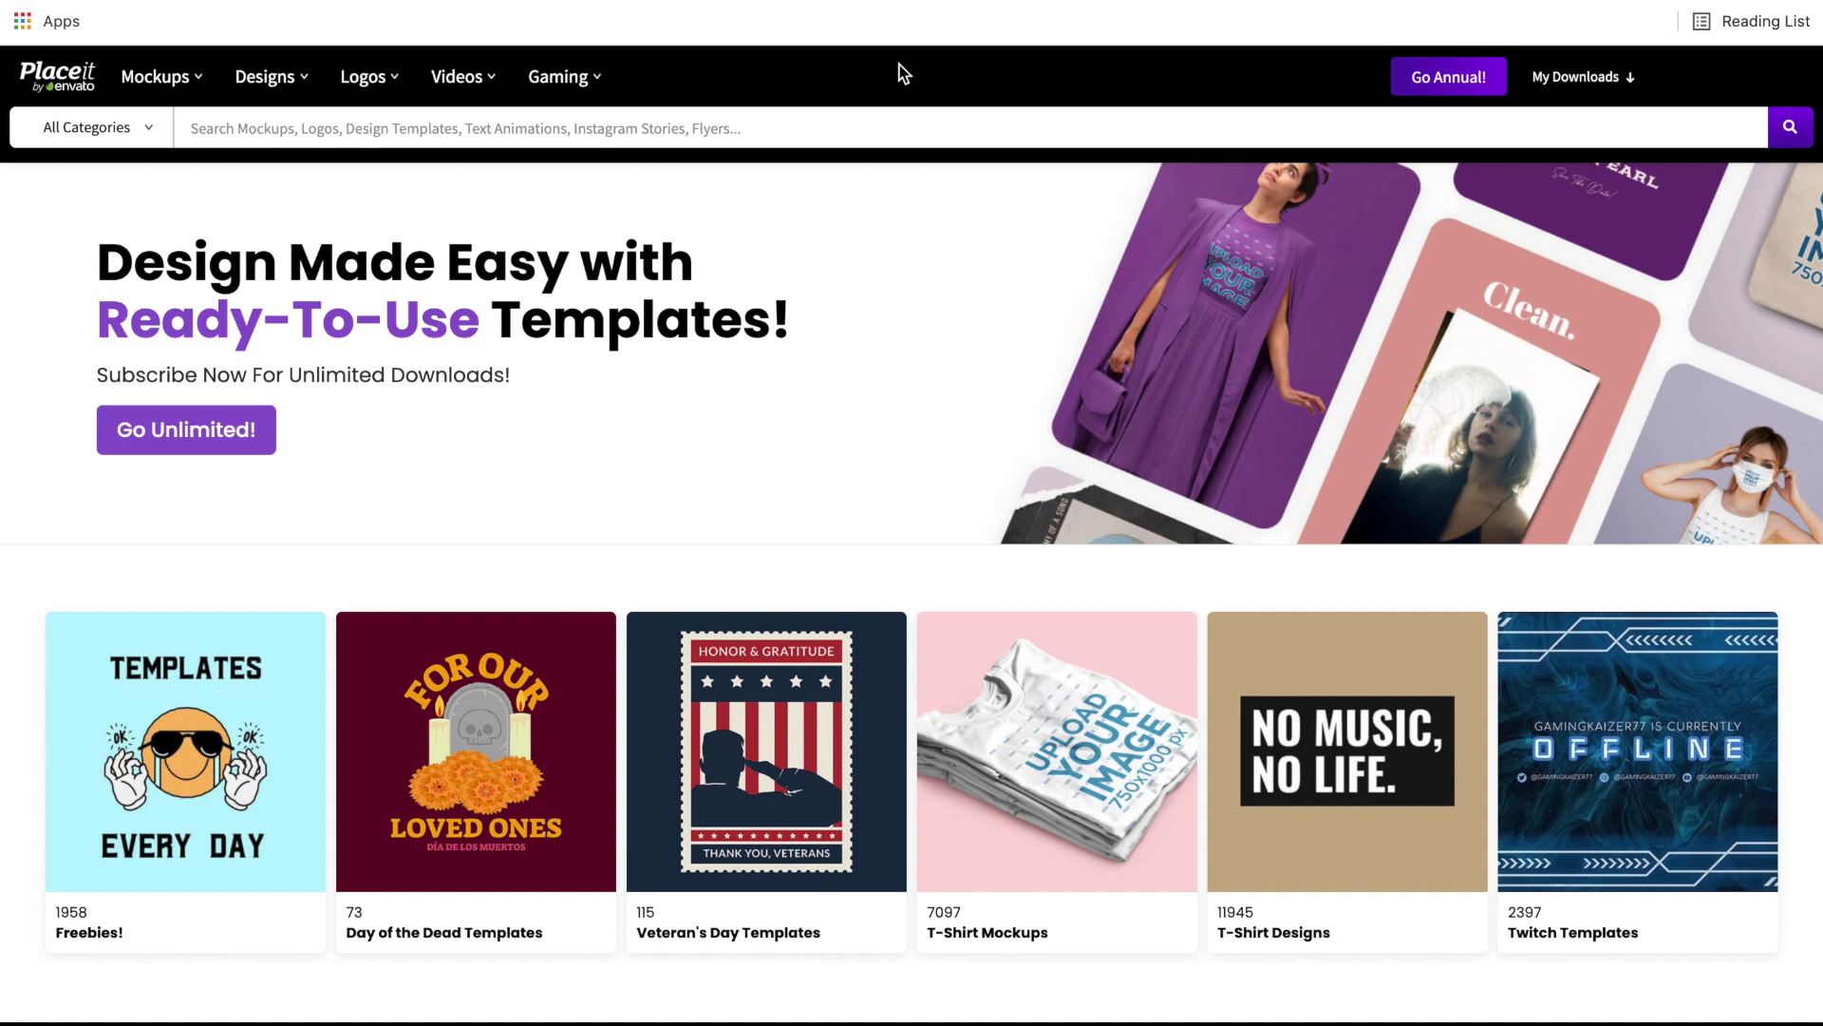
# Open the T-Shirt Designs gallery under Designs > Apparel & Print and scroll through its templates
pyautogui.moveTo(290, 79)
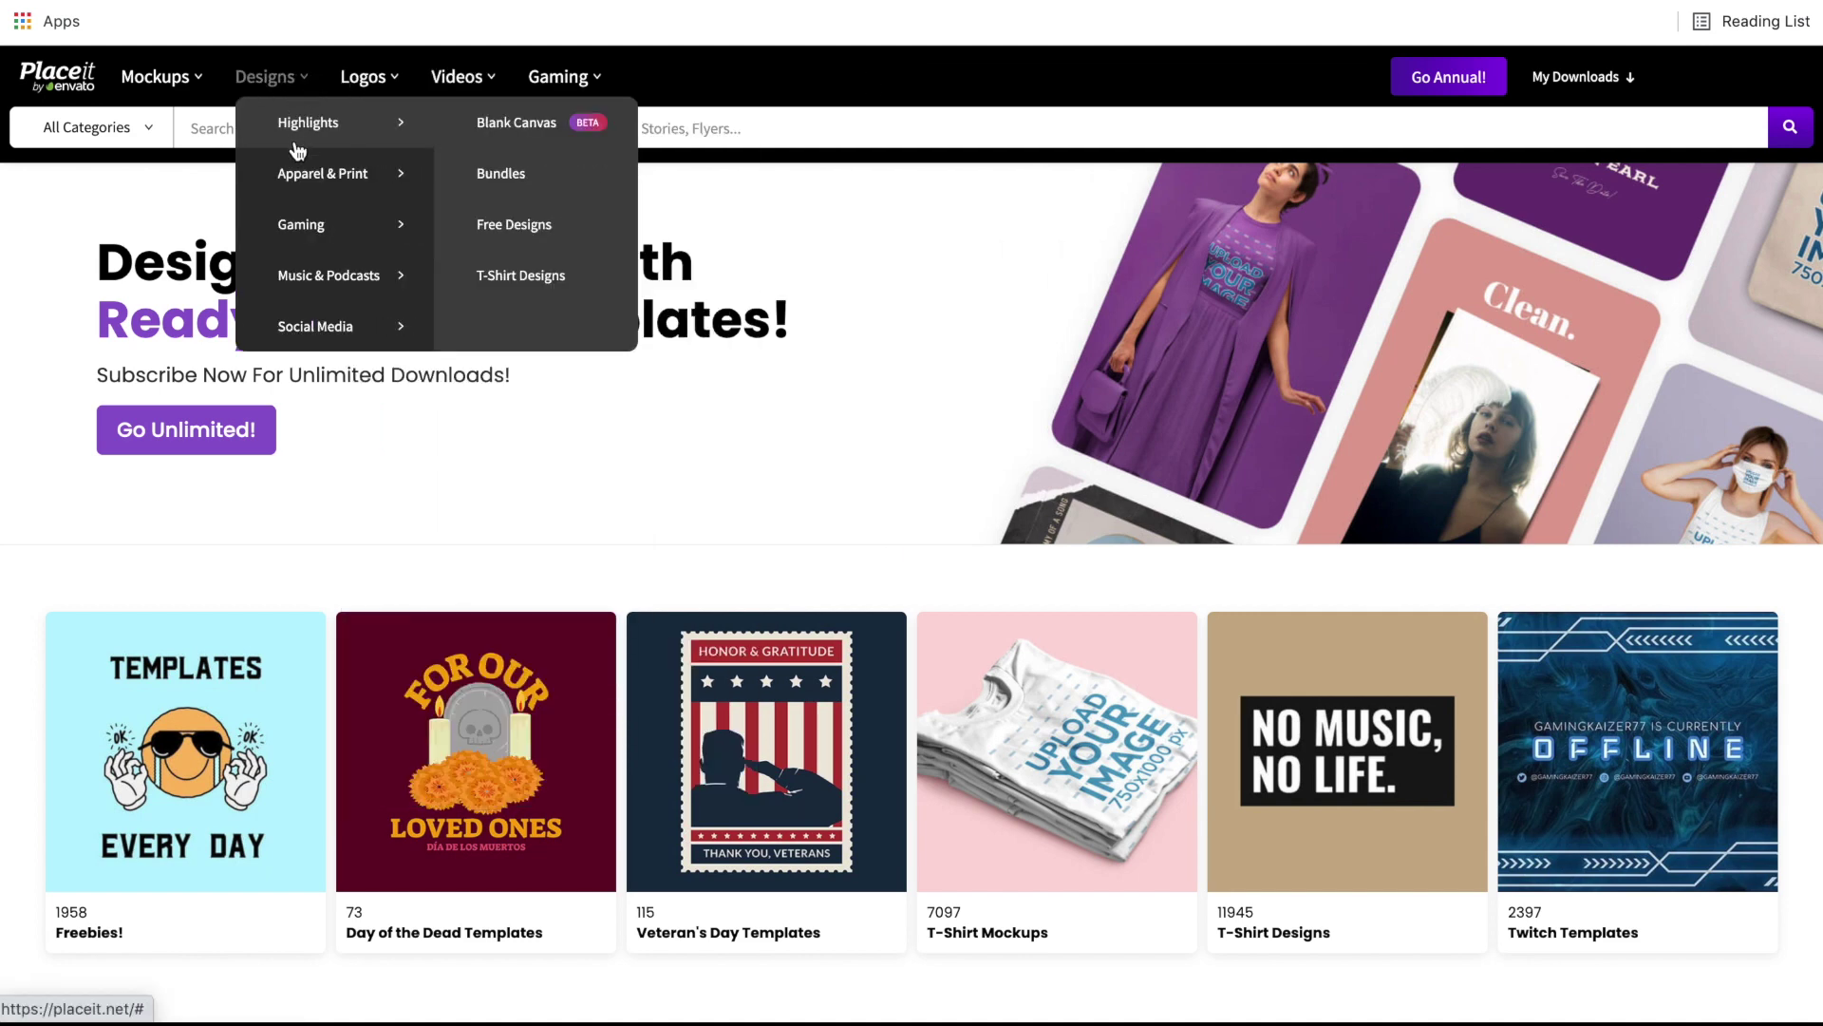
pyautogui.moveTo(297, 175)
pyautogui.click(518, 328)
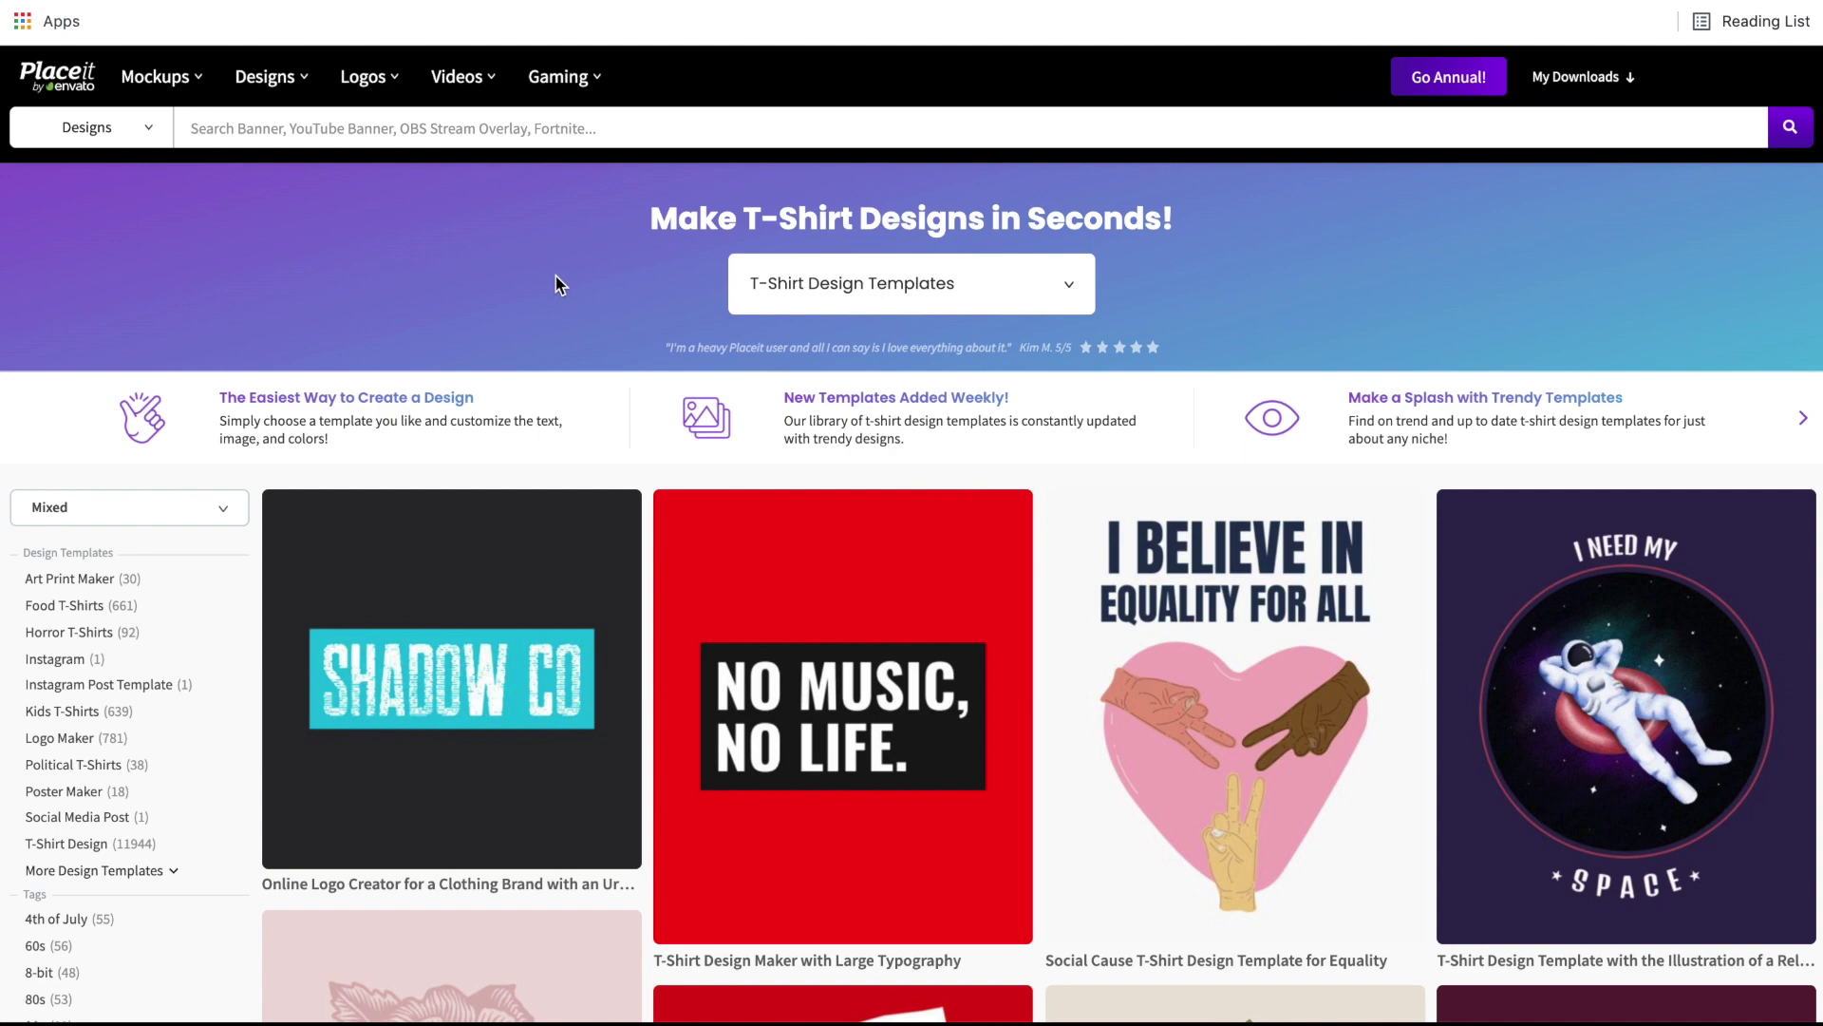
pyautogui.scroll(-15, 636, 334)
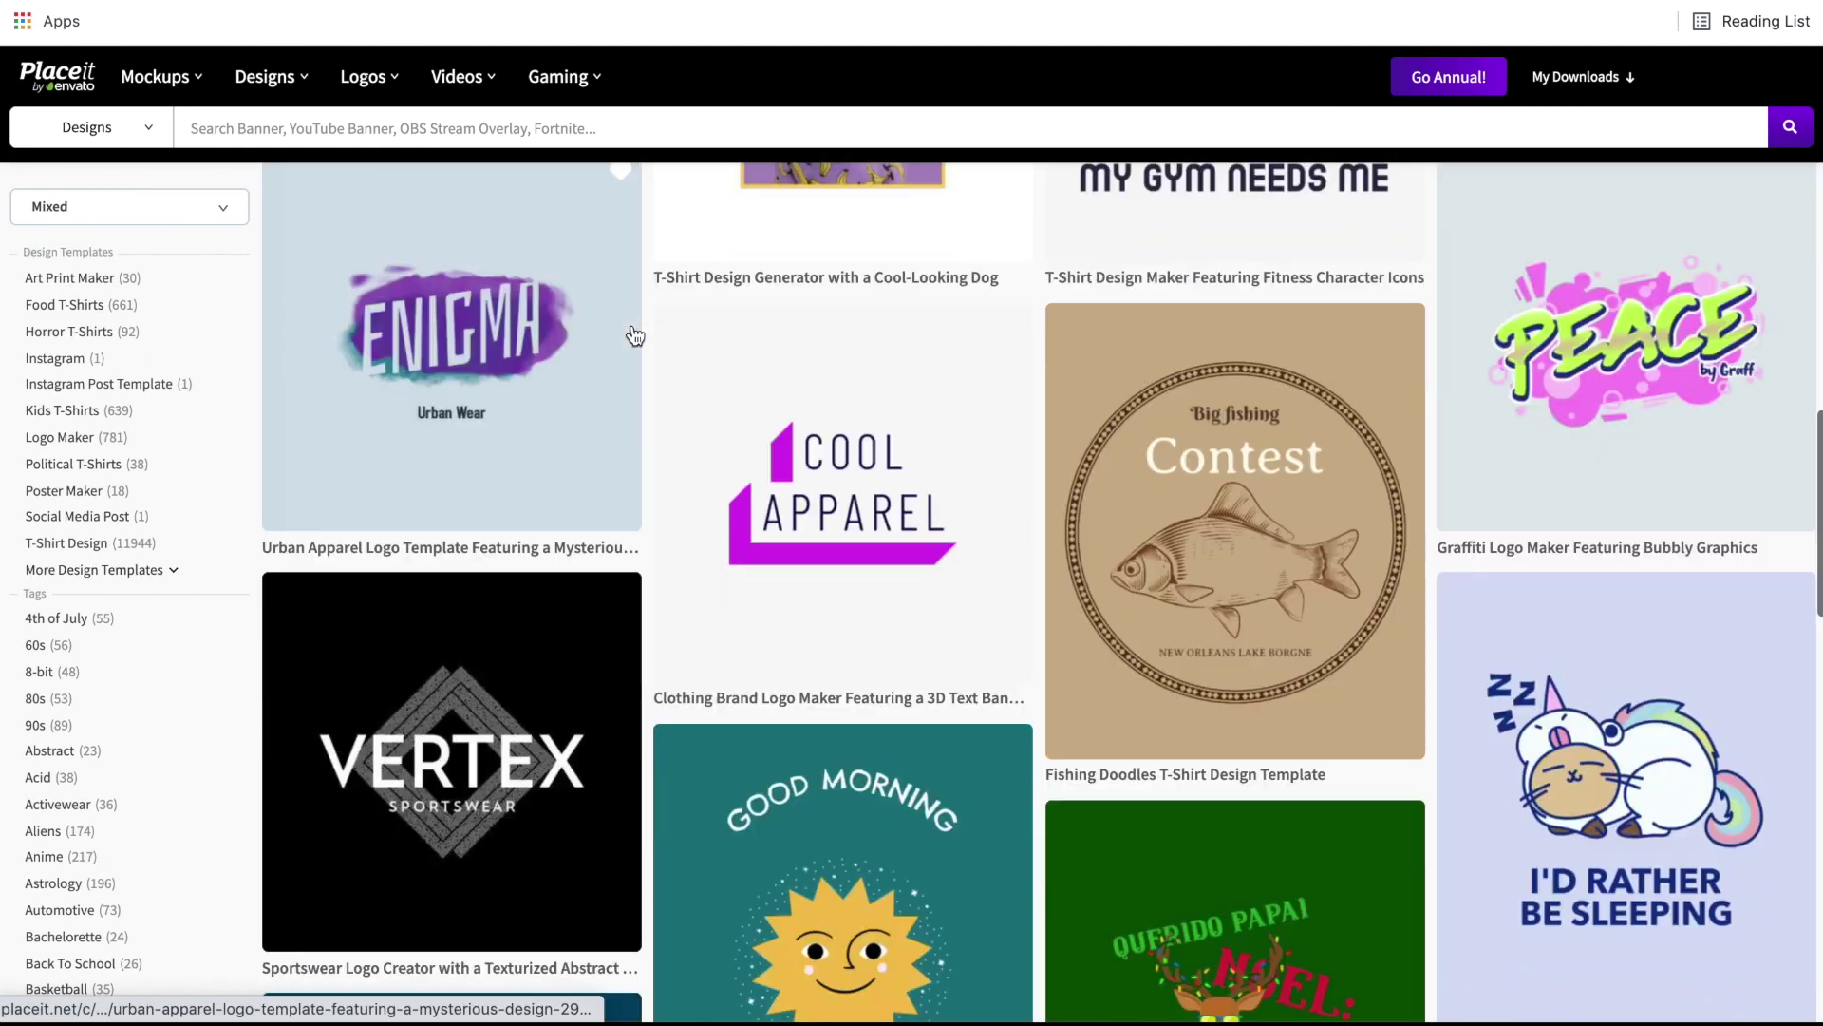
pyautogui.scroll(-15, 633, 333)
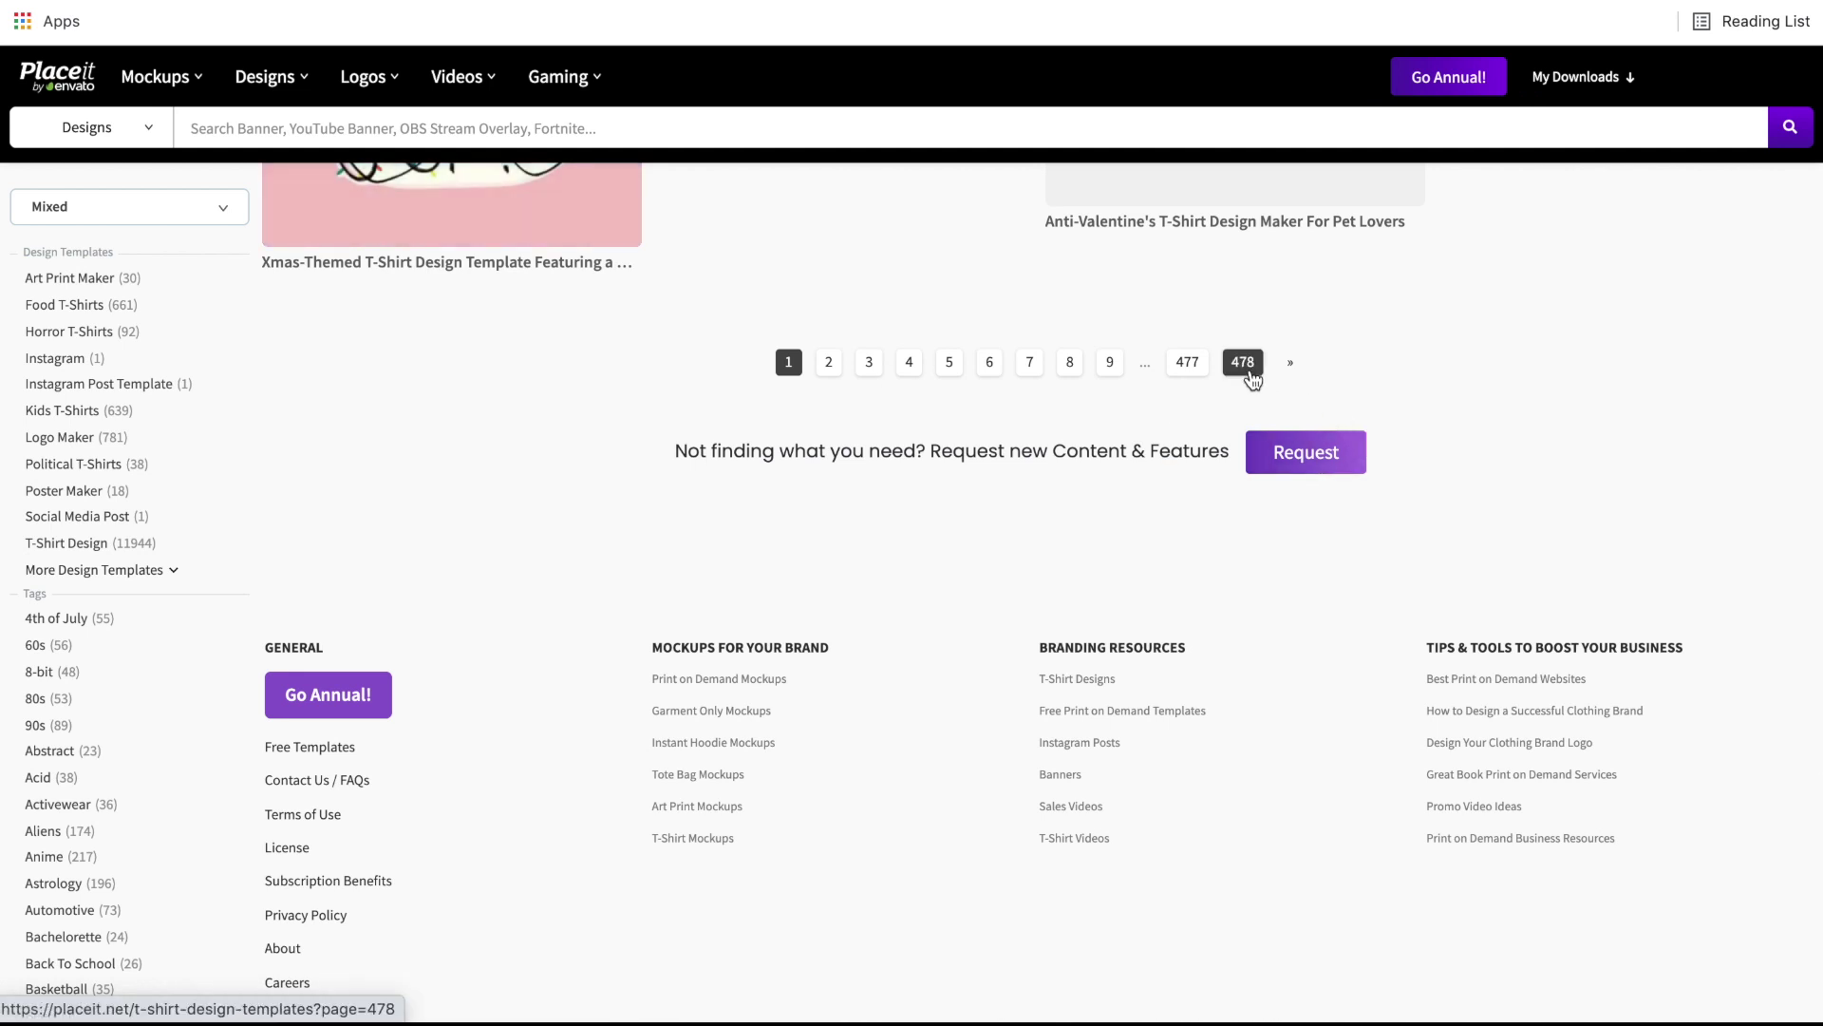
pyautogui.scroll(4, 1658, 359)
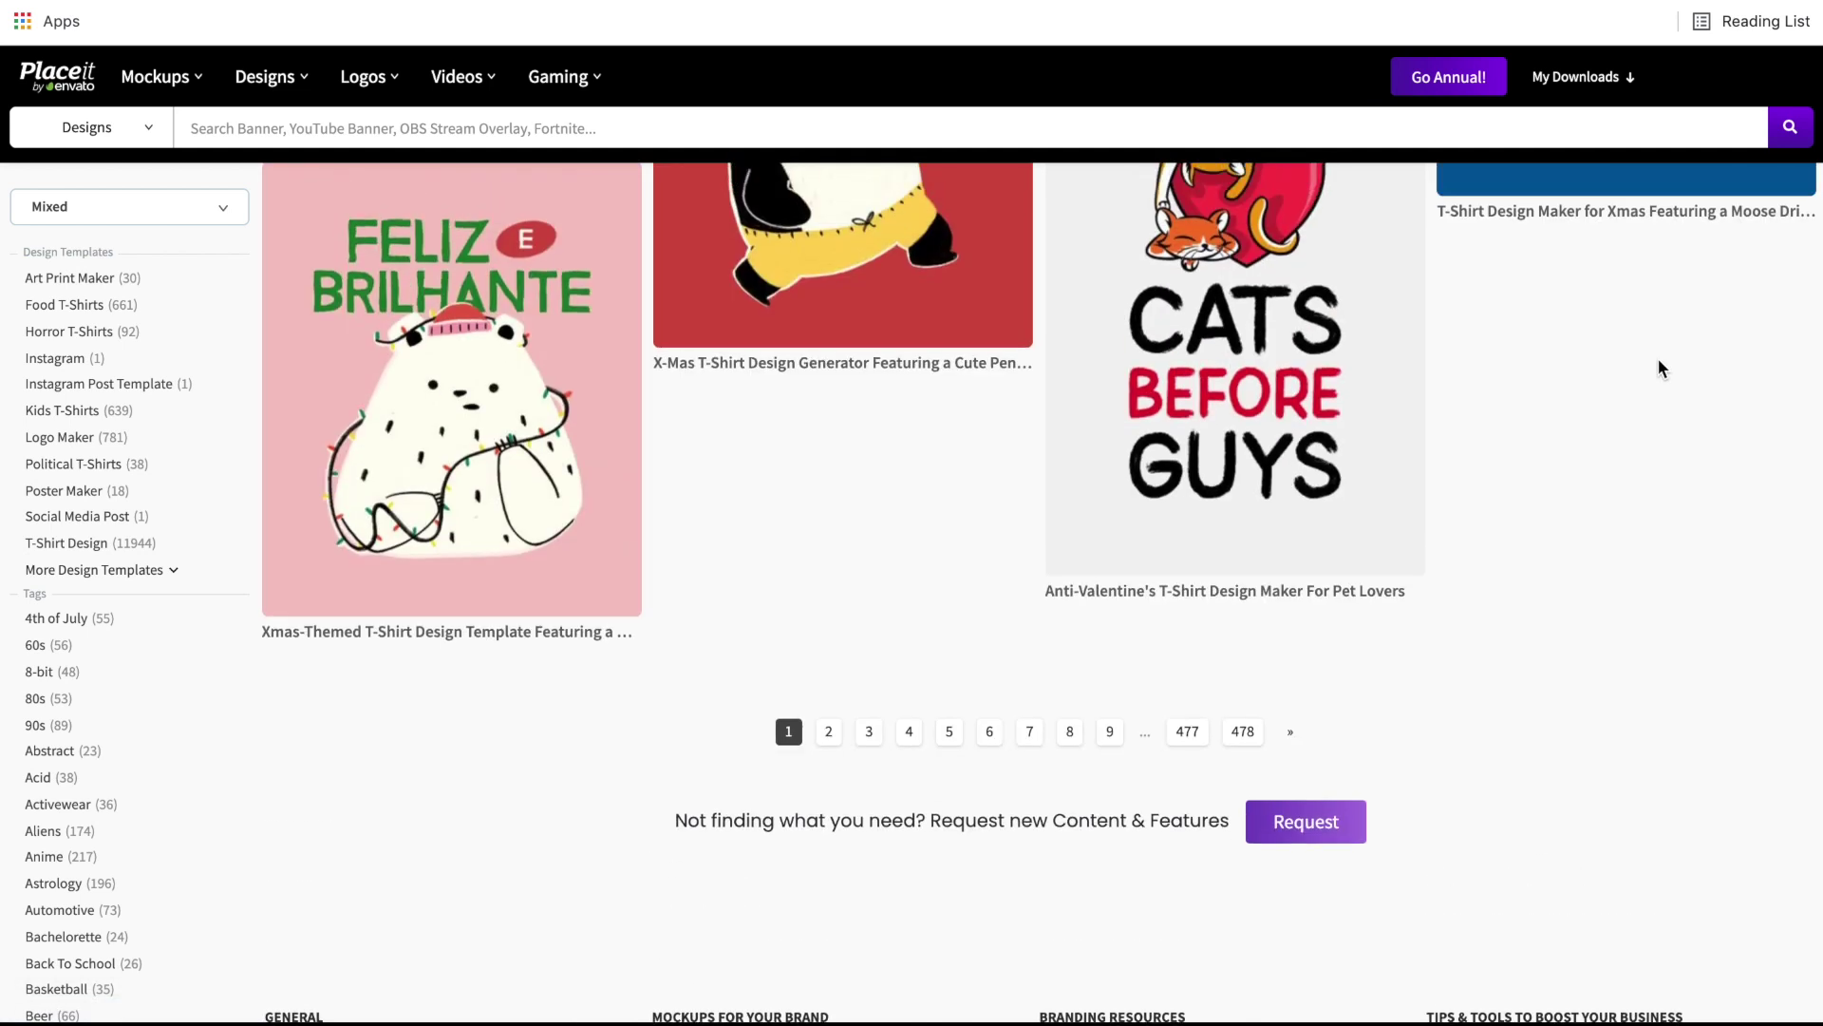
pyautogui.scroll(15, 1658, 359)
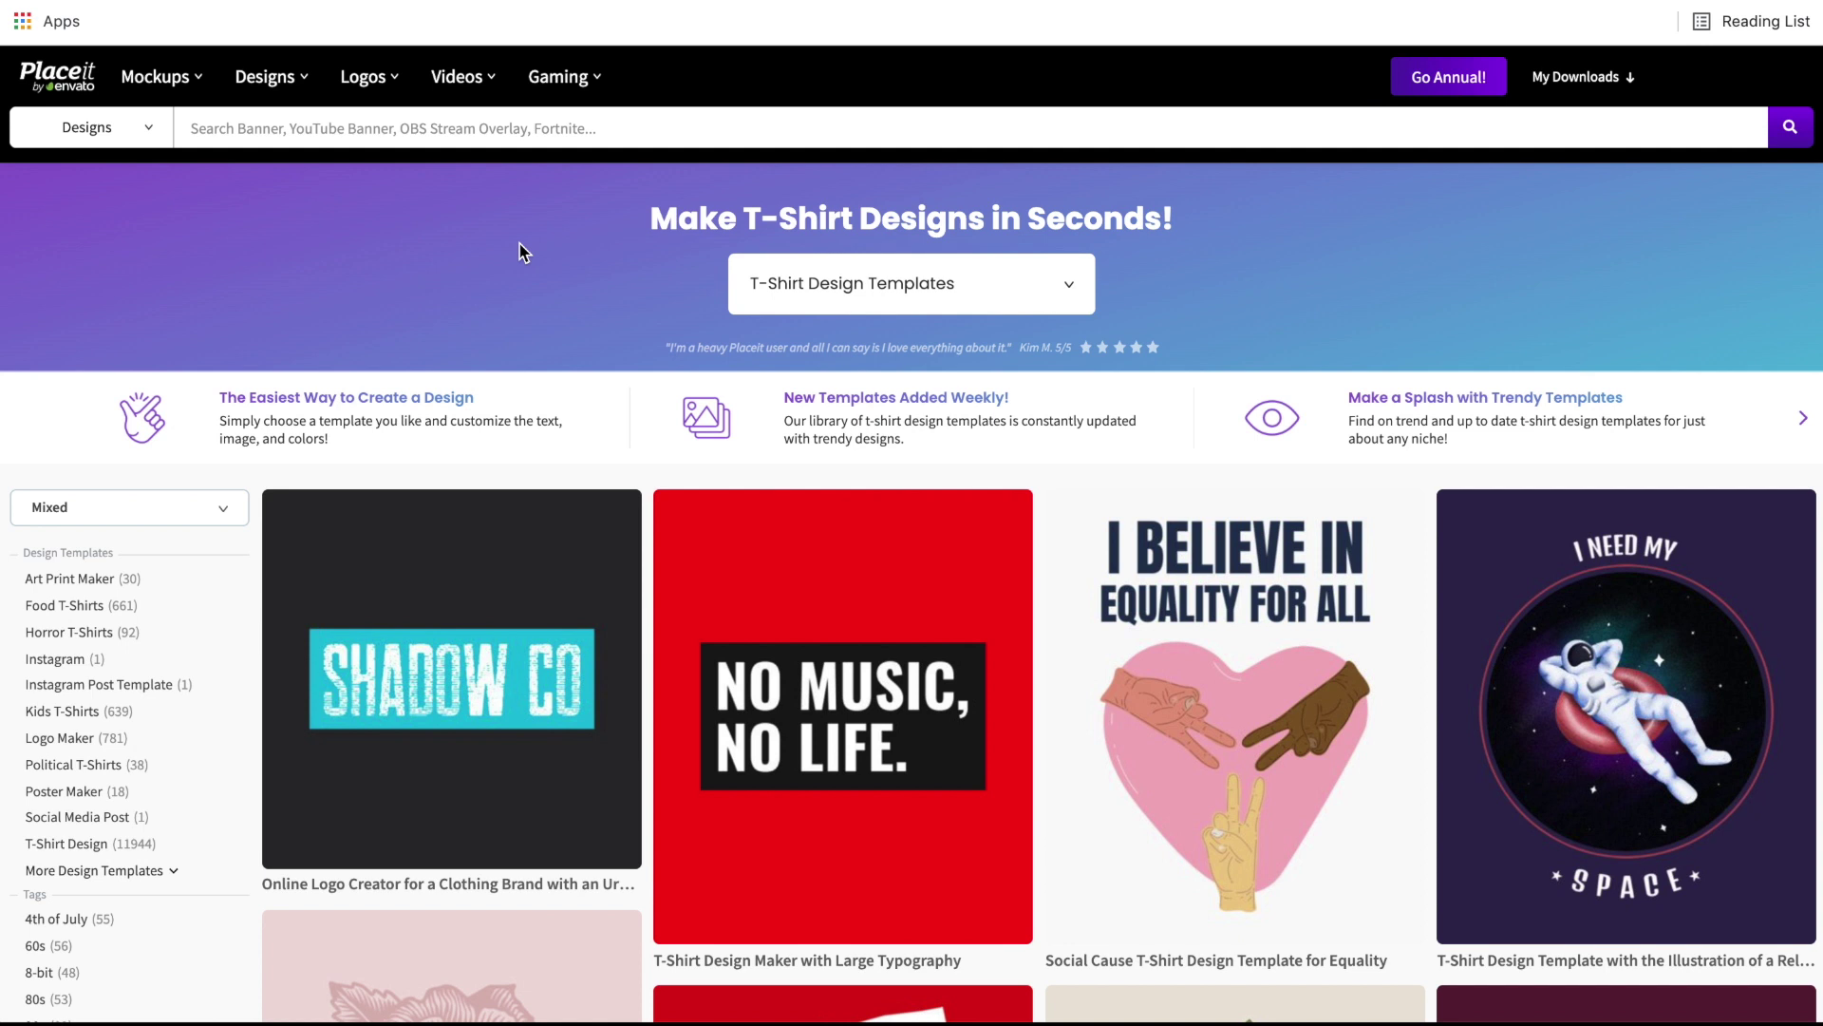
# Open the Logos page, choose 'See all our templates', and scroll through the logo grid
pyautogui.moveTo(375, 86)
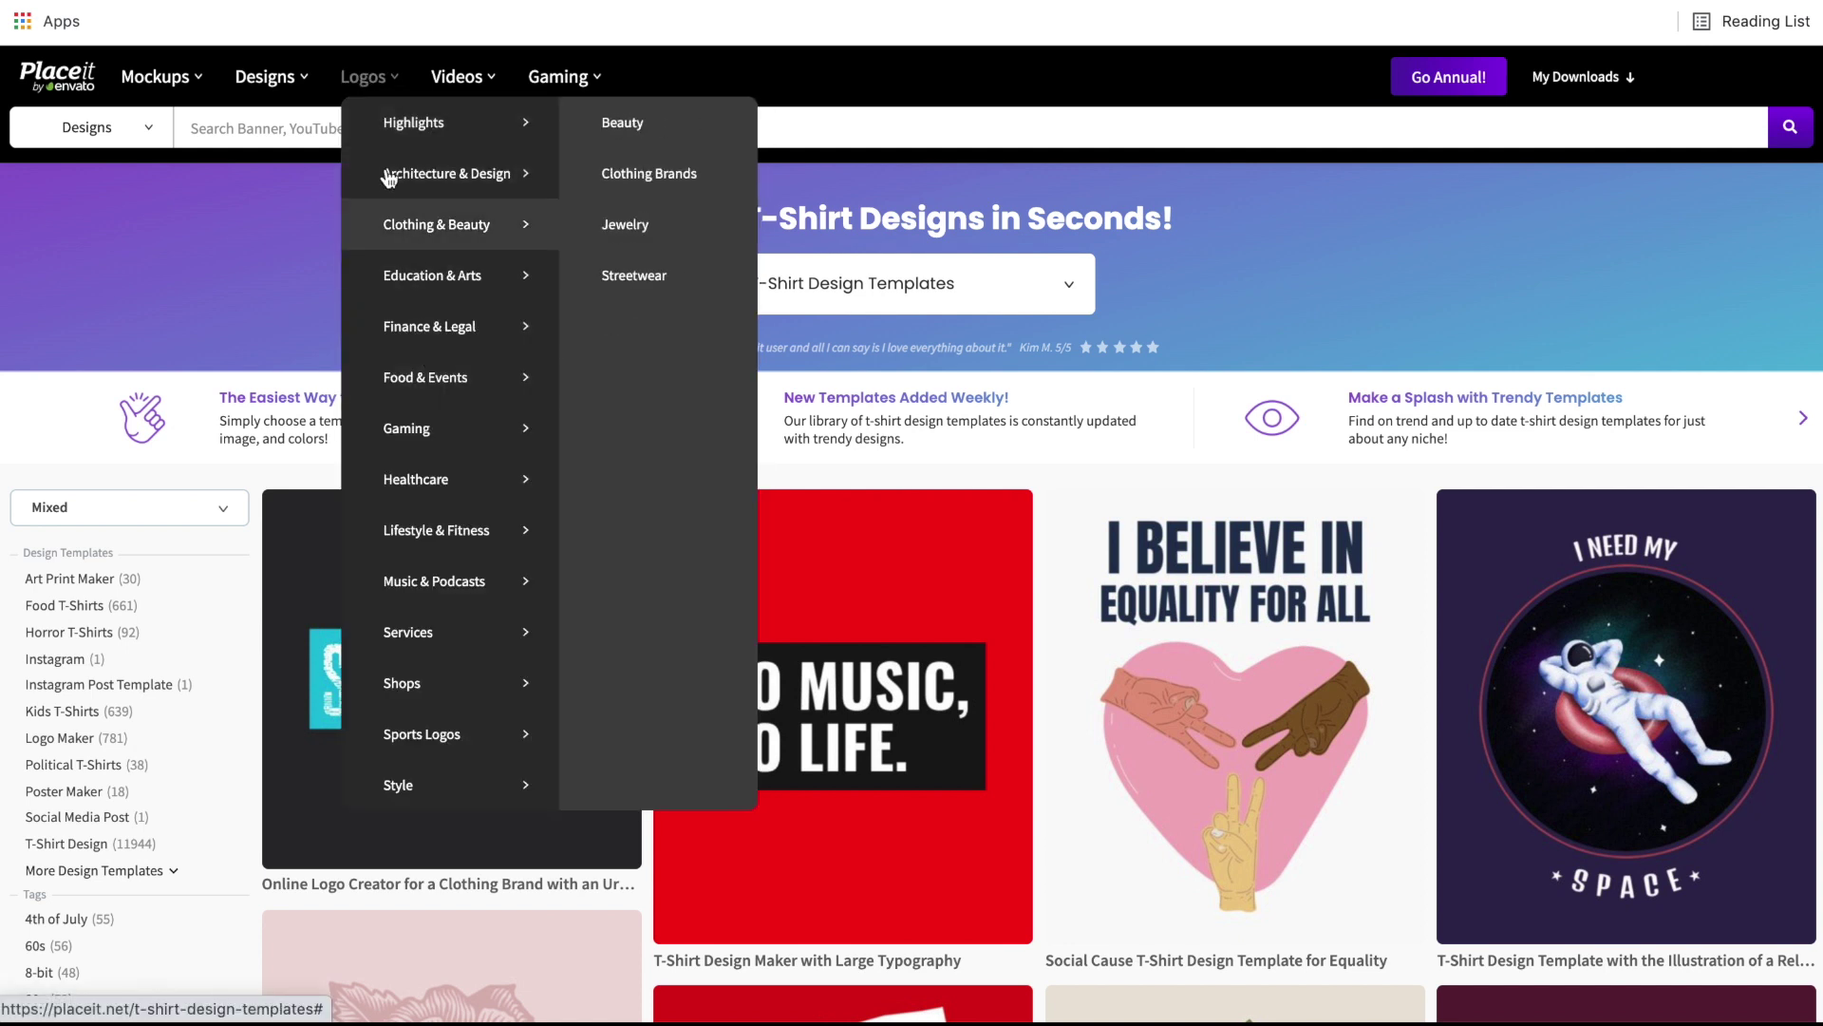
pyautogui.click(364, 84)
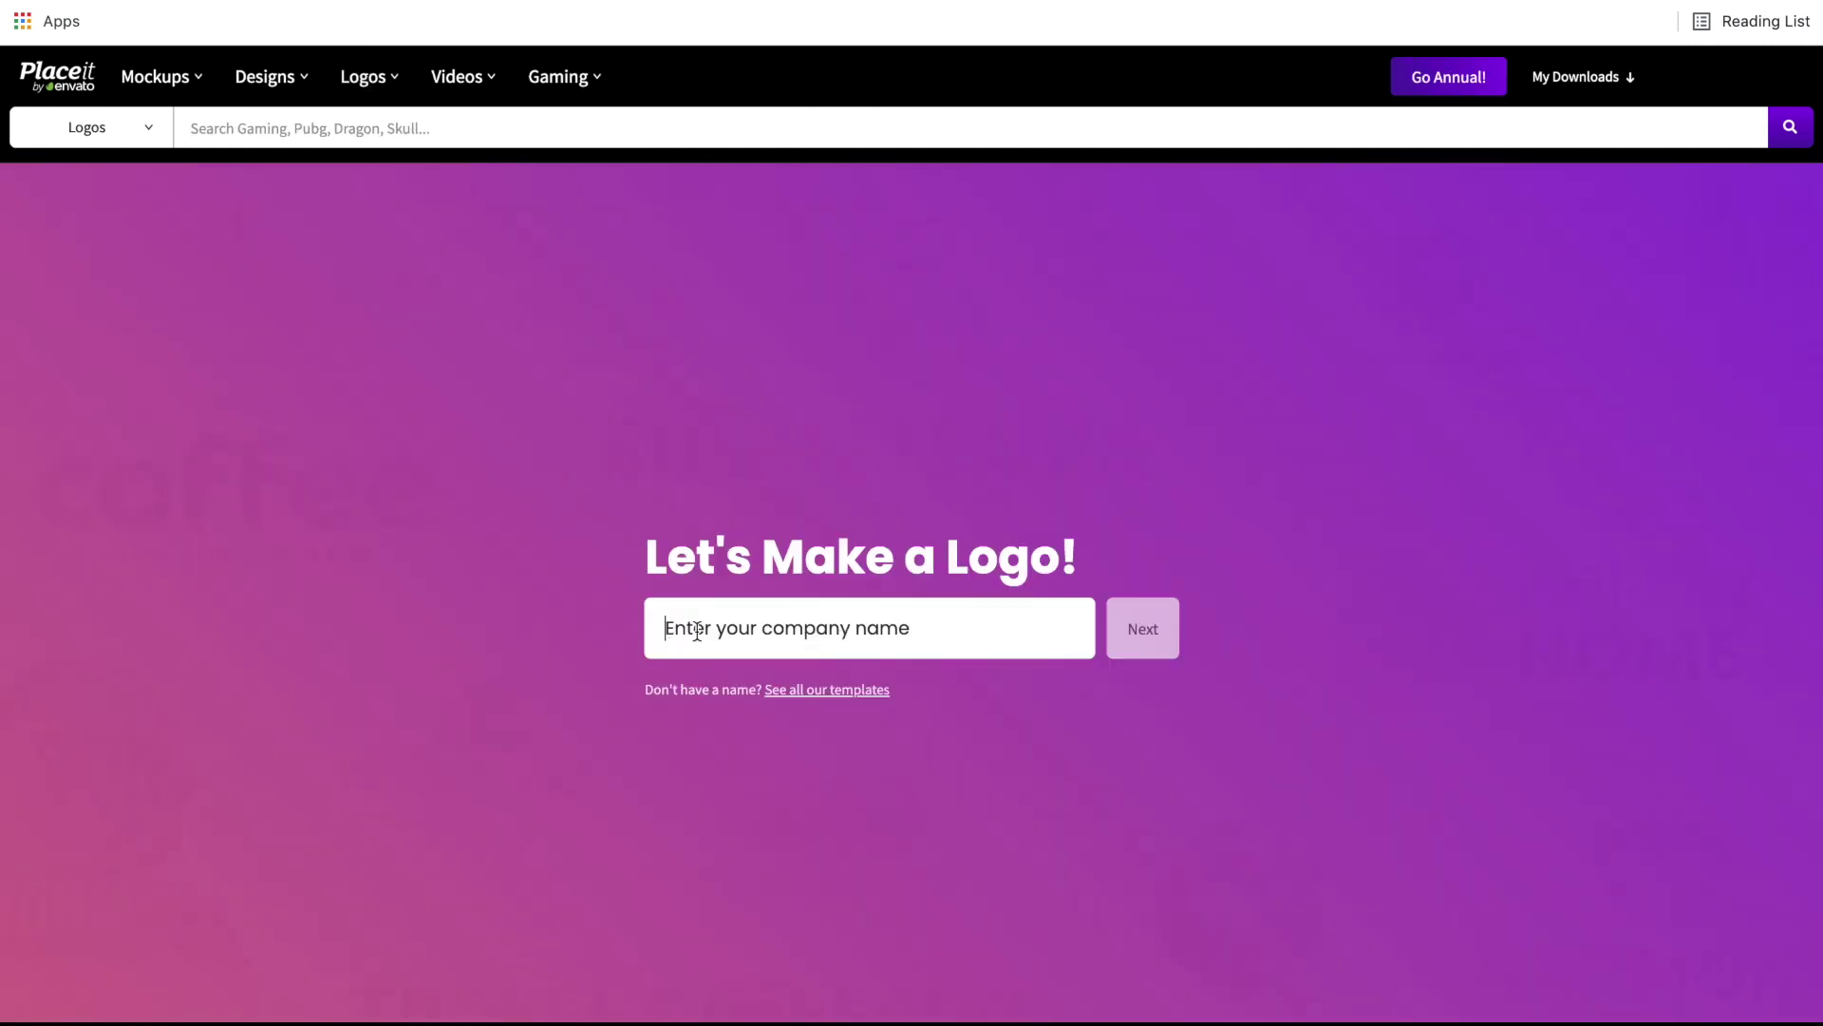
pyautogui.click(822, 692)
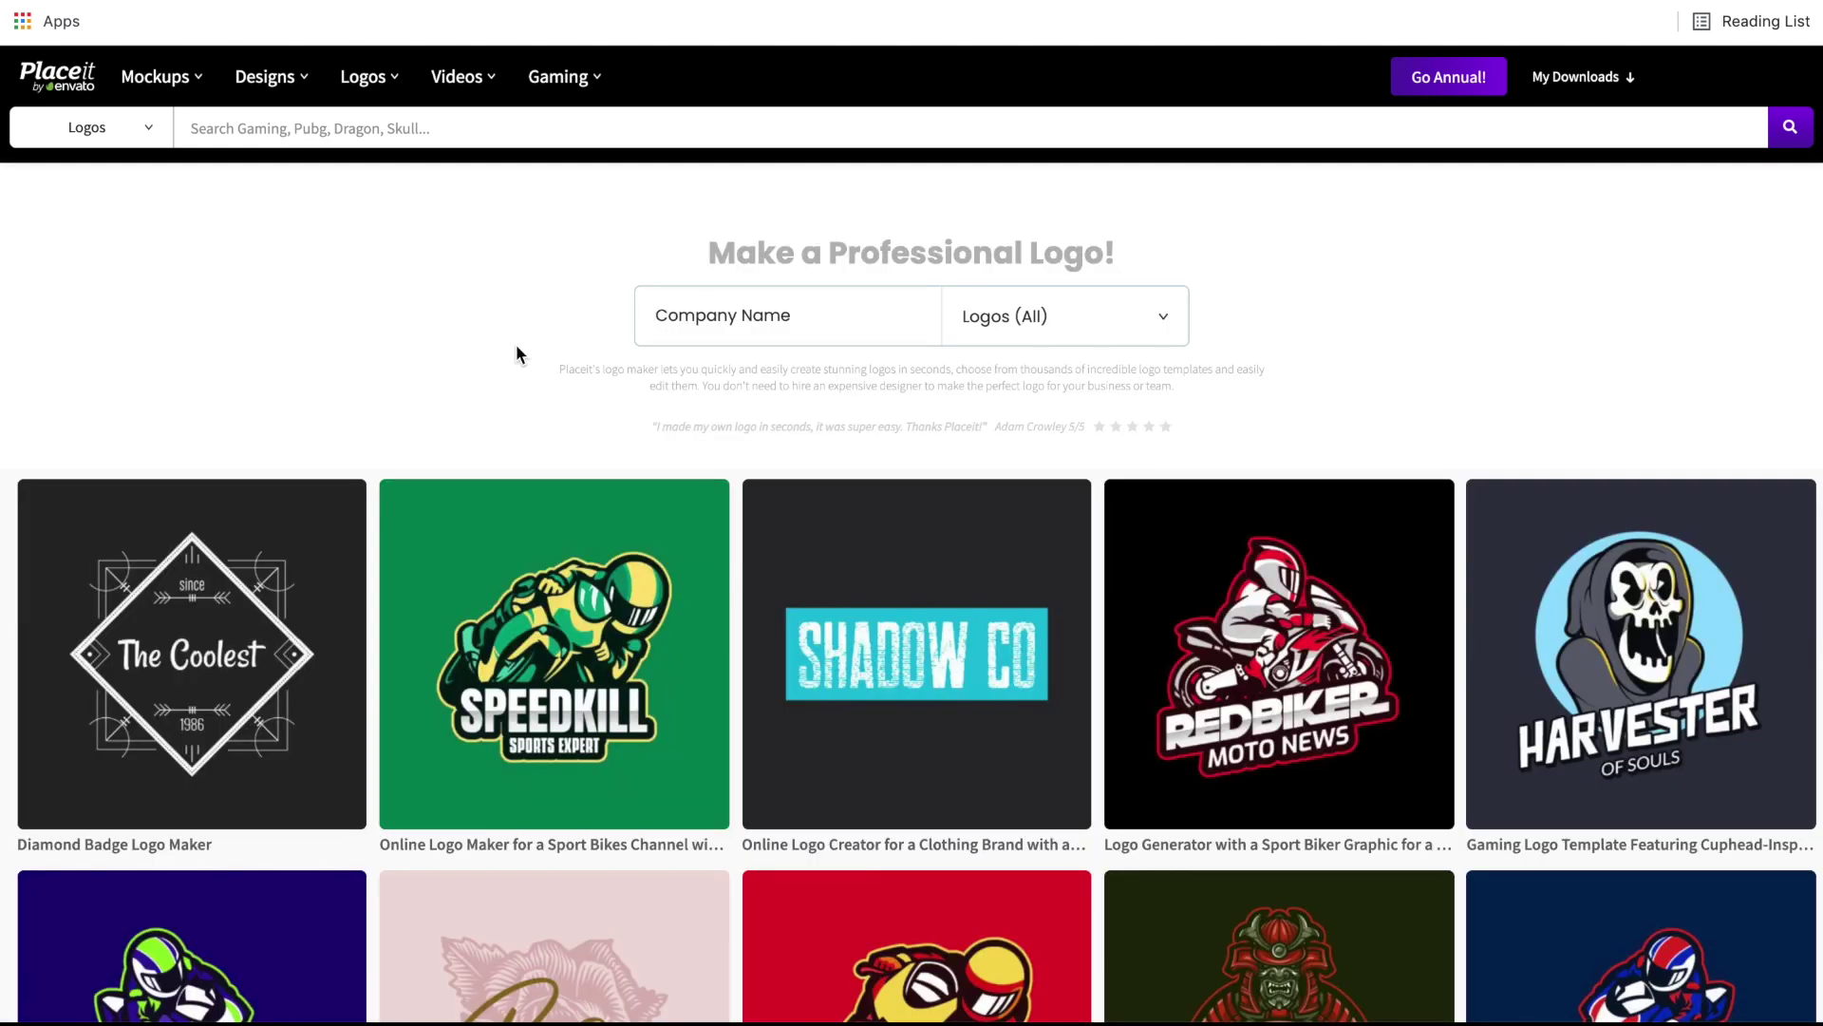
pyautogui.scroll(-20, 515, 344)
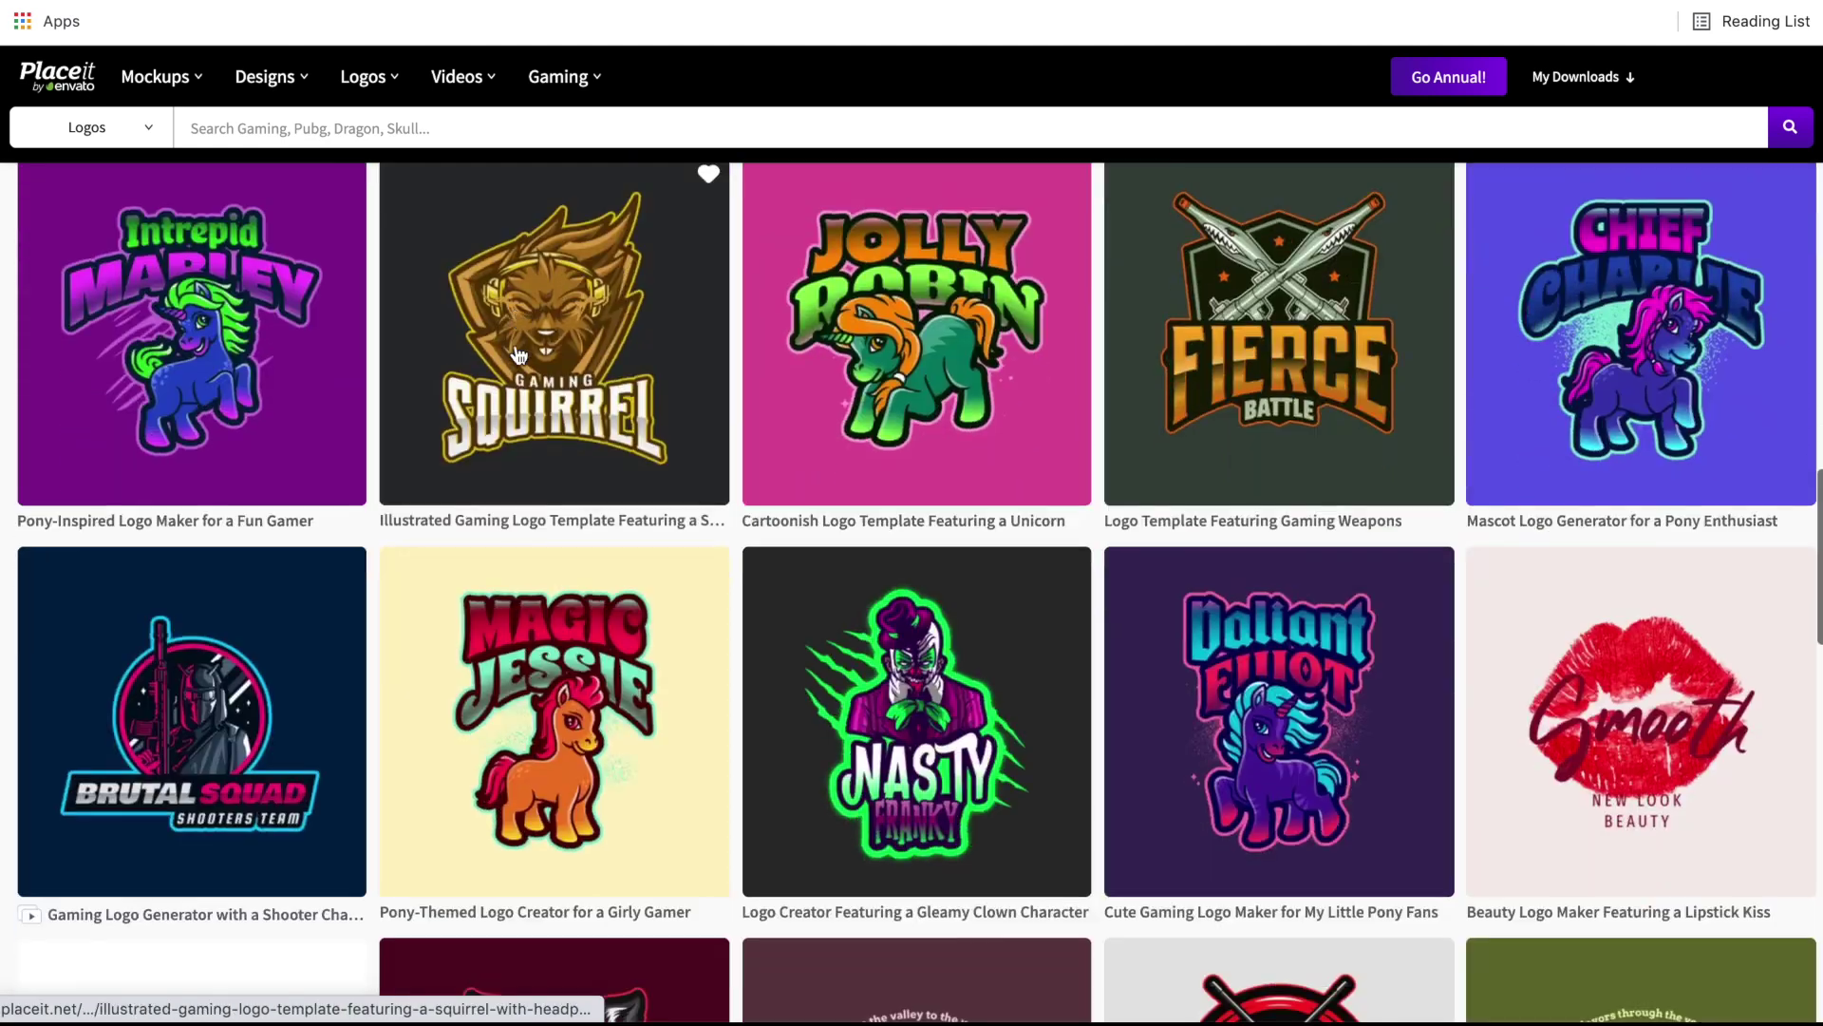
pyautogui.scroll(-15, 518, 355)
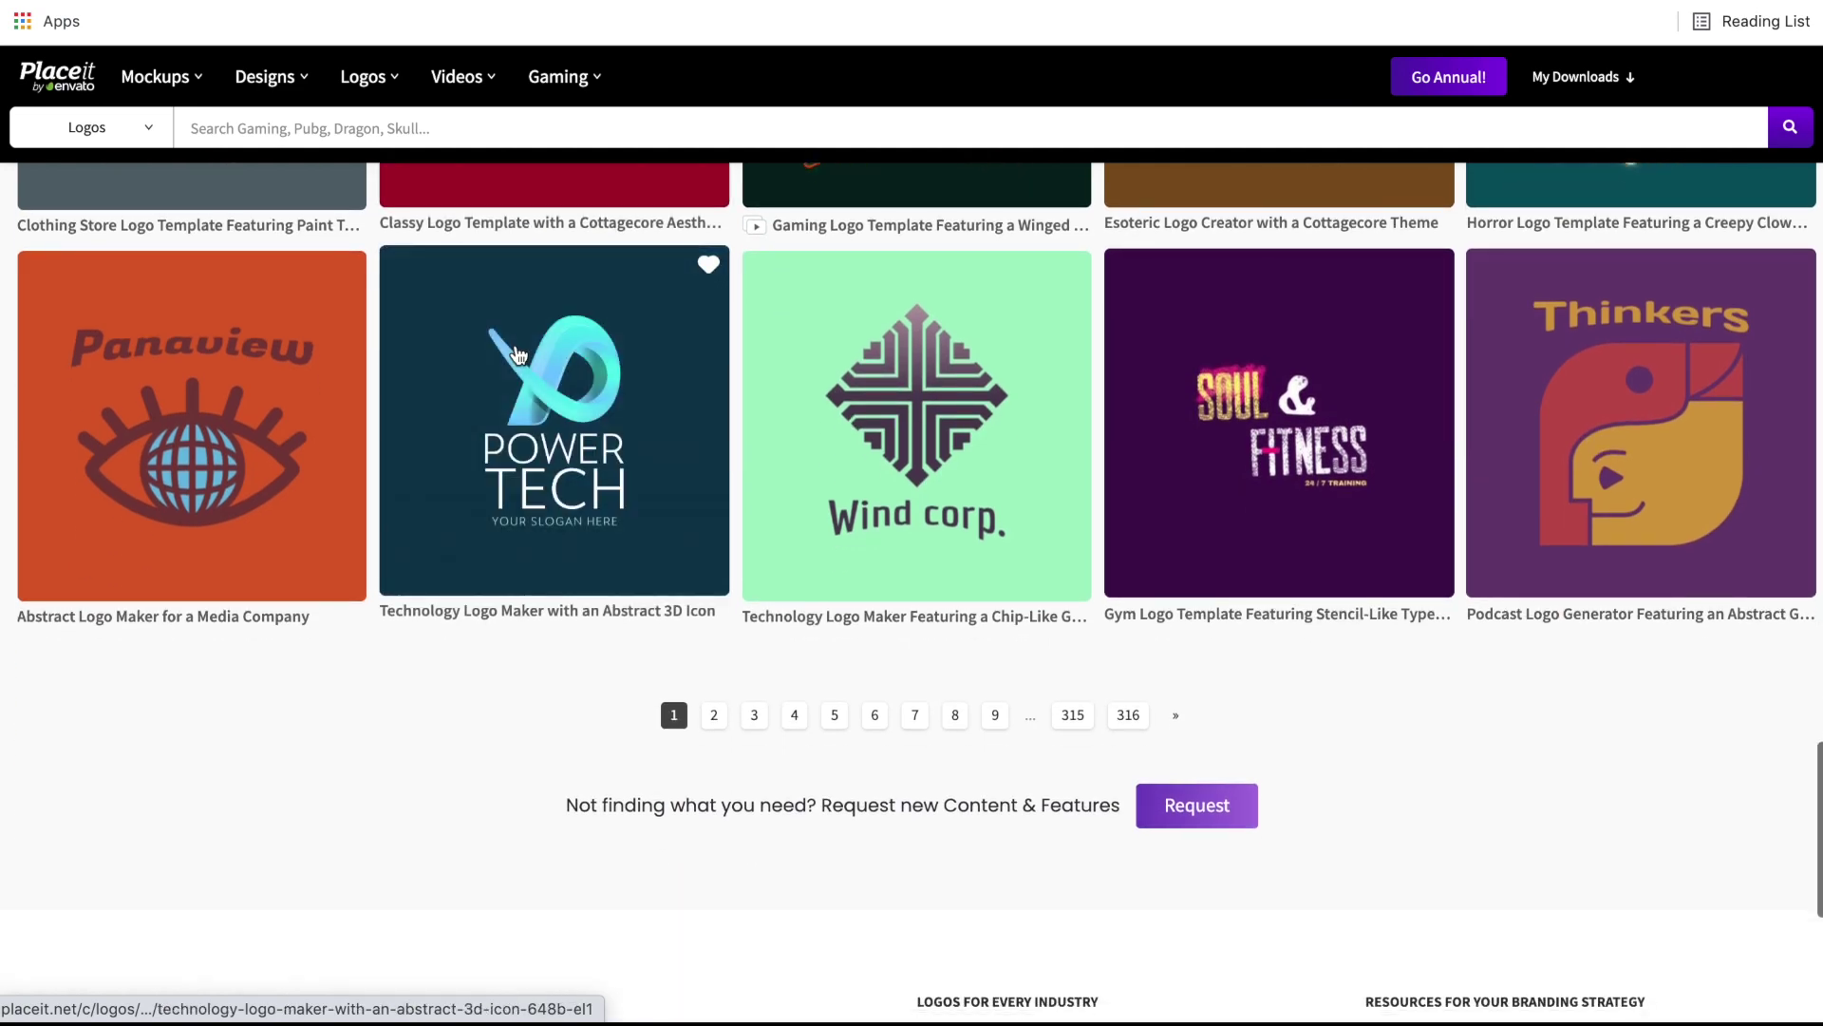
pyautogui.scroll(6, 517, 355)
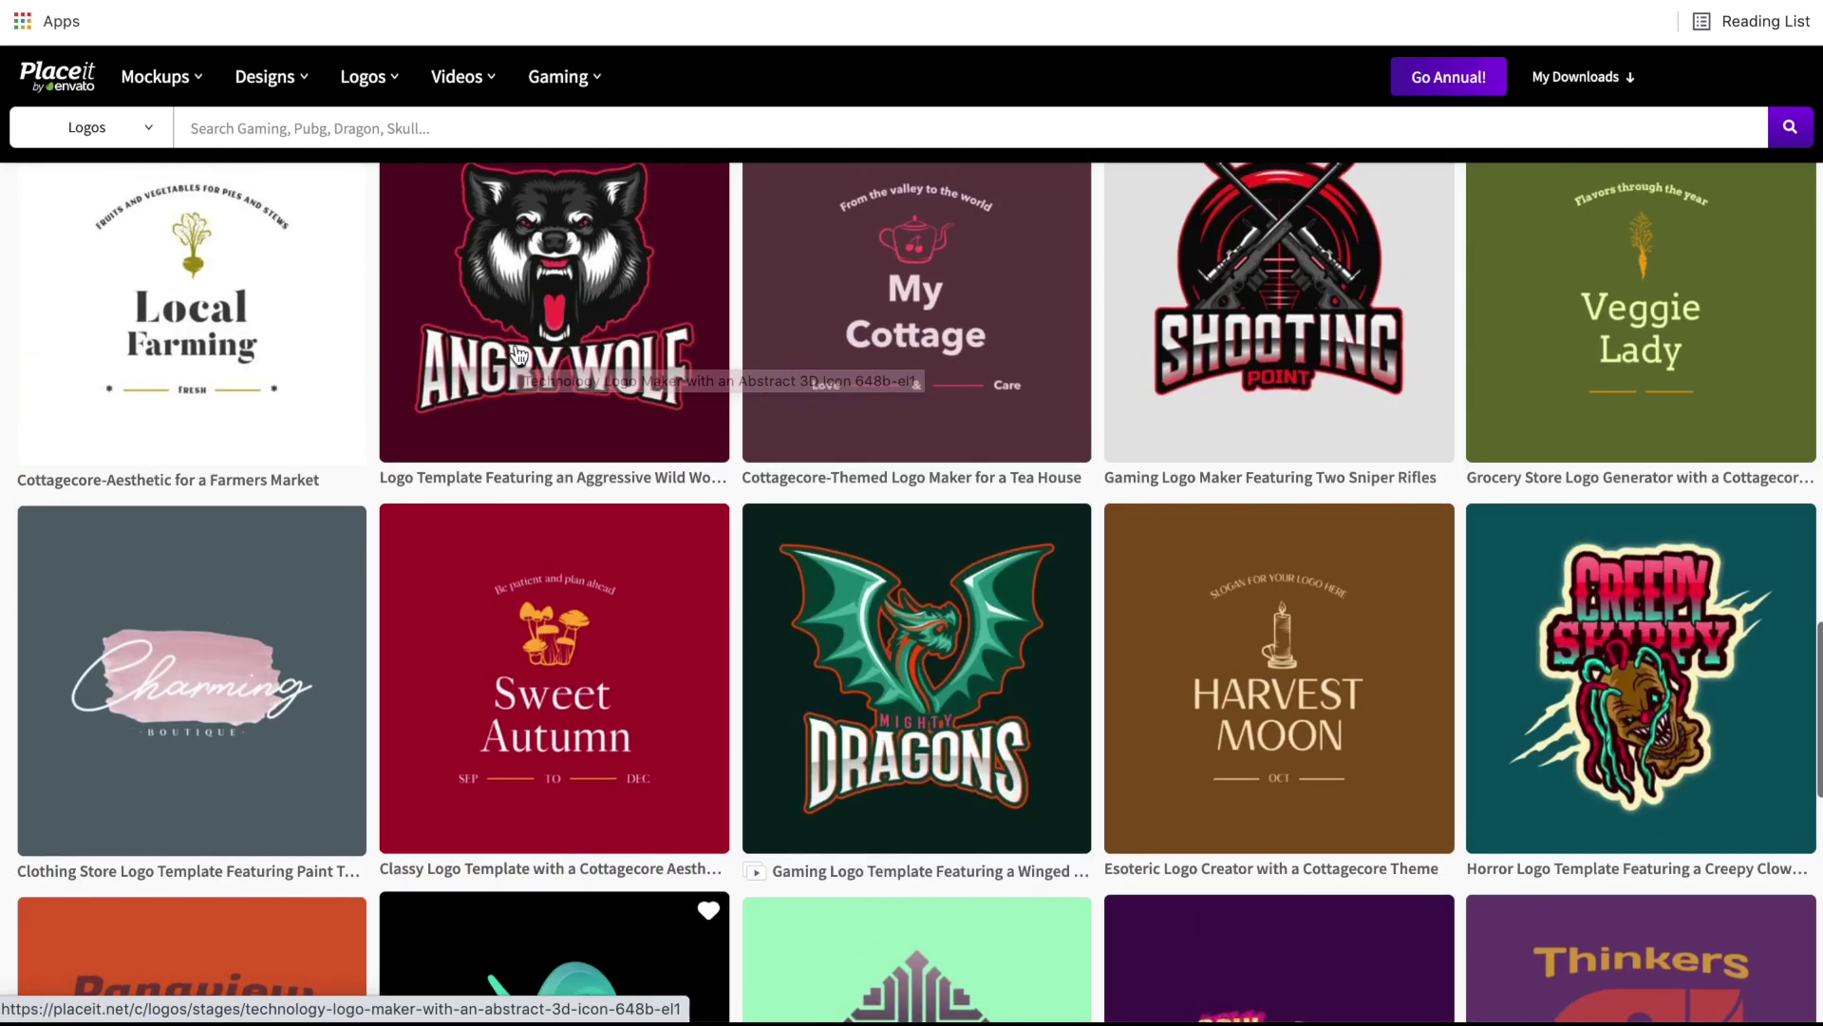
pyautogui.scroll(15, 518, 355)
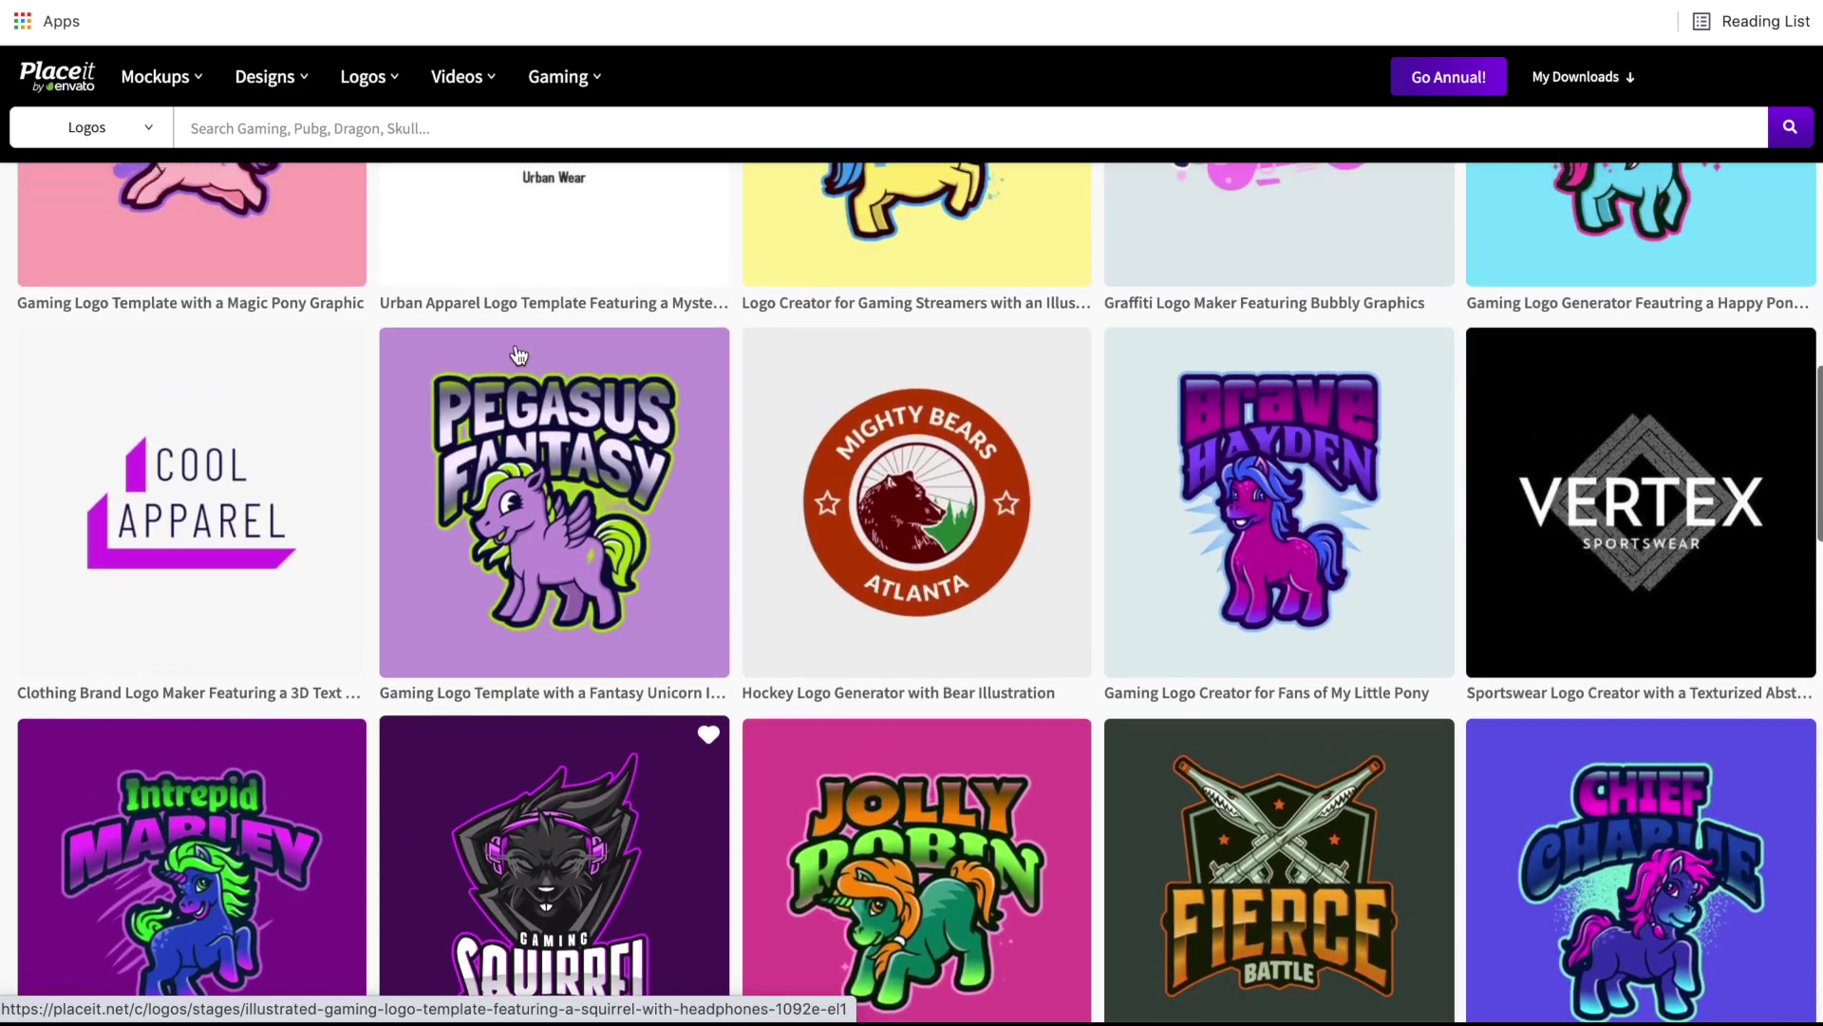
pyautogui.scroll(12, 518, 356)
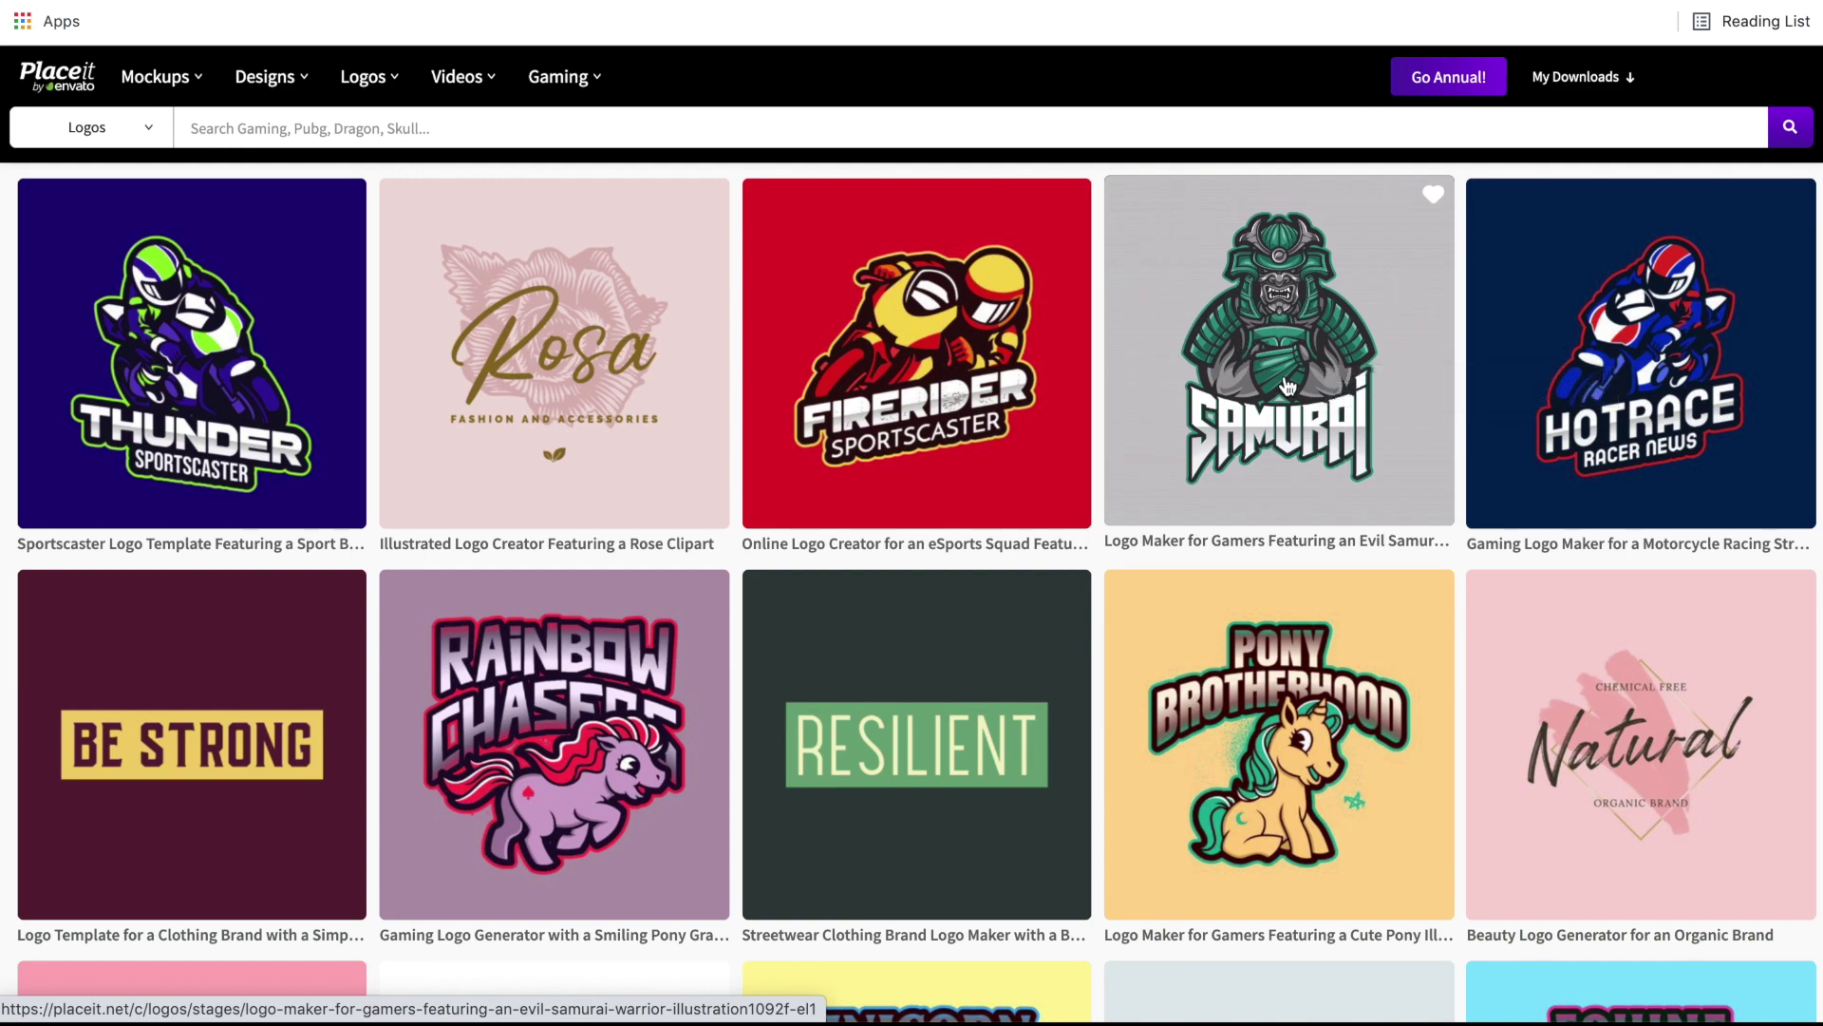
pyautogui.scroll(7, 1286, 384)
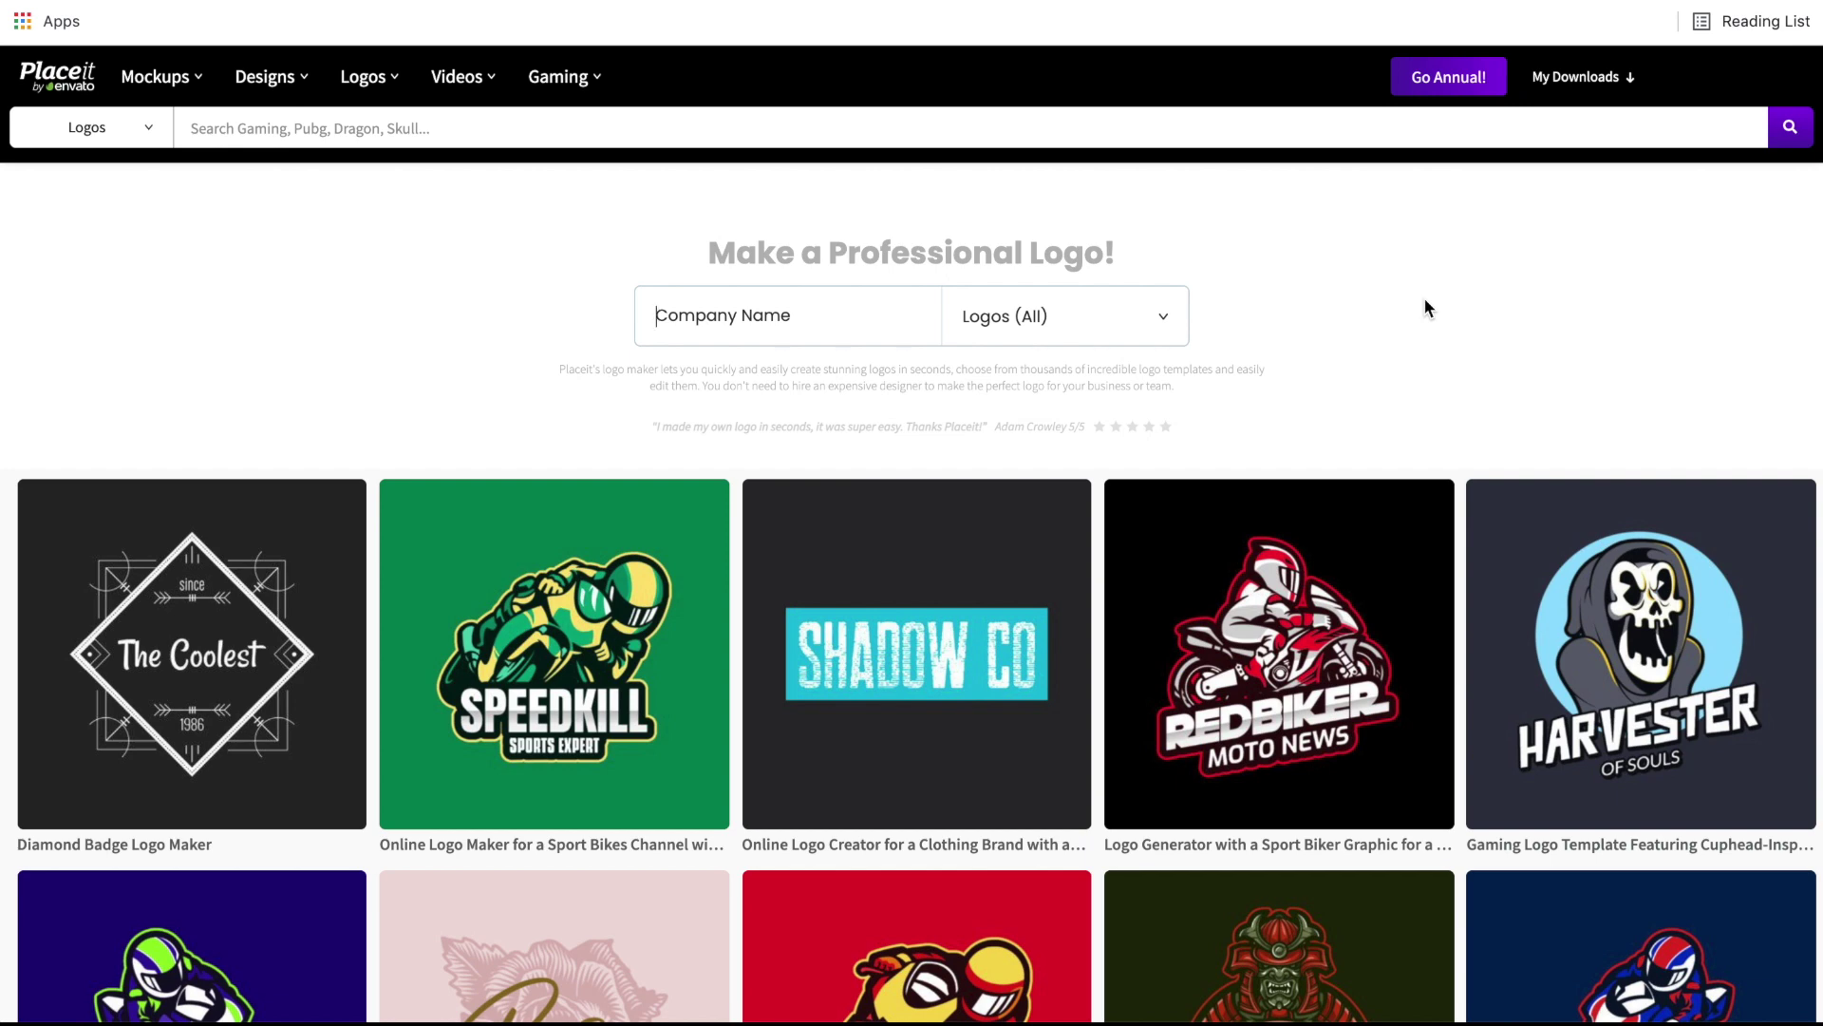
pyautogui.scroll(-1, 1513, 124)
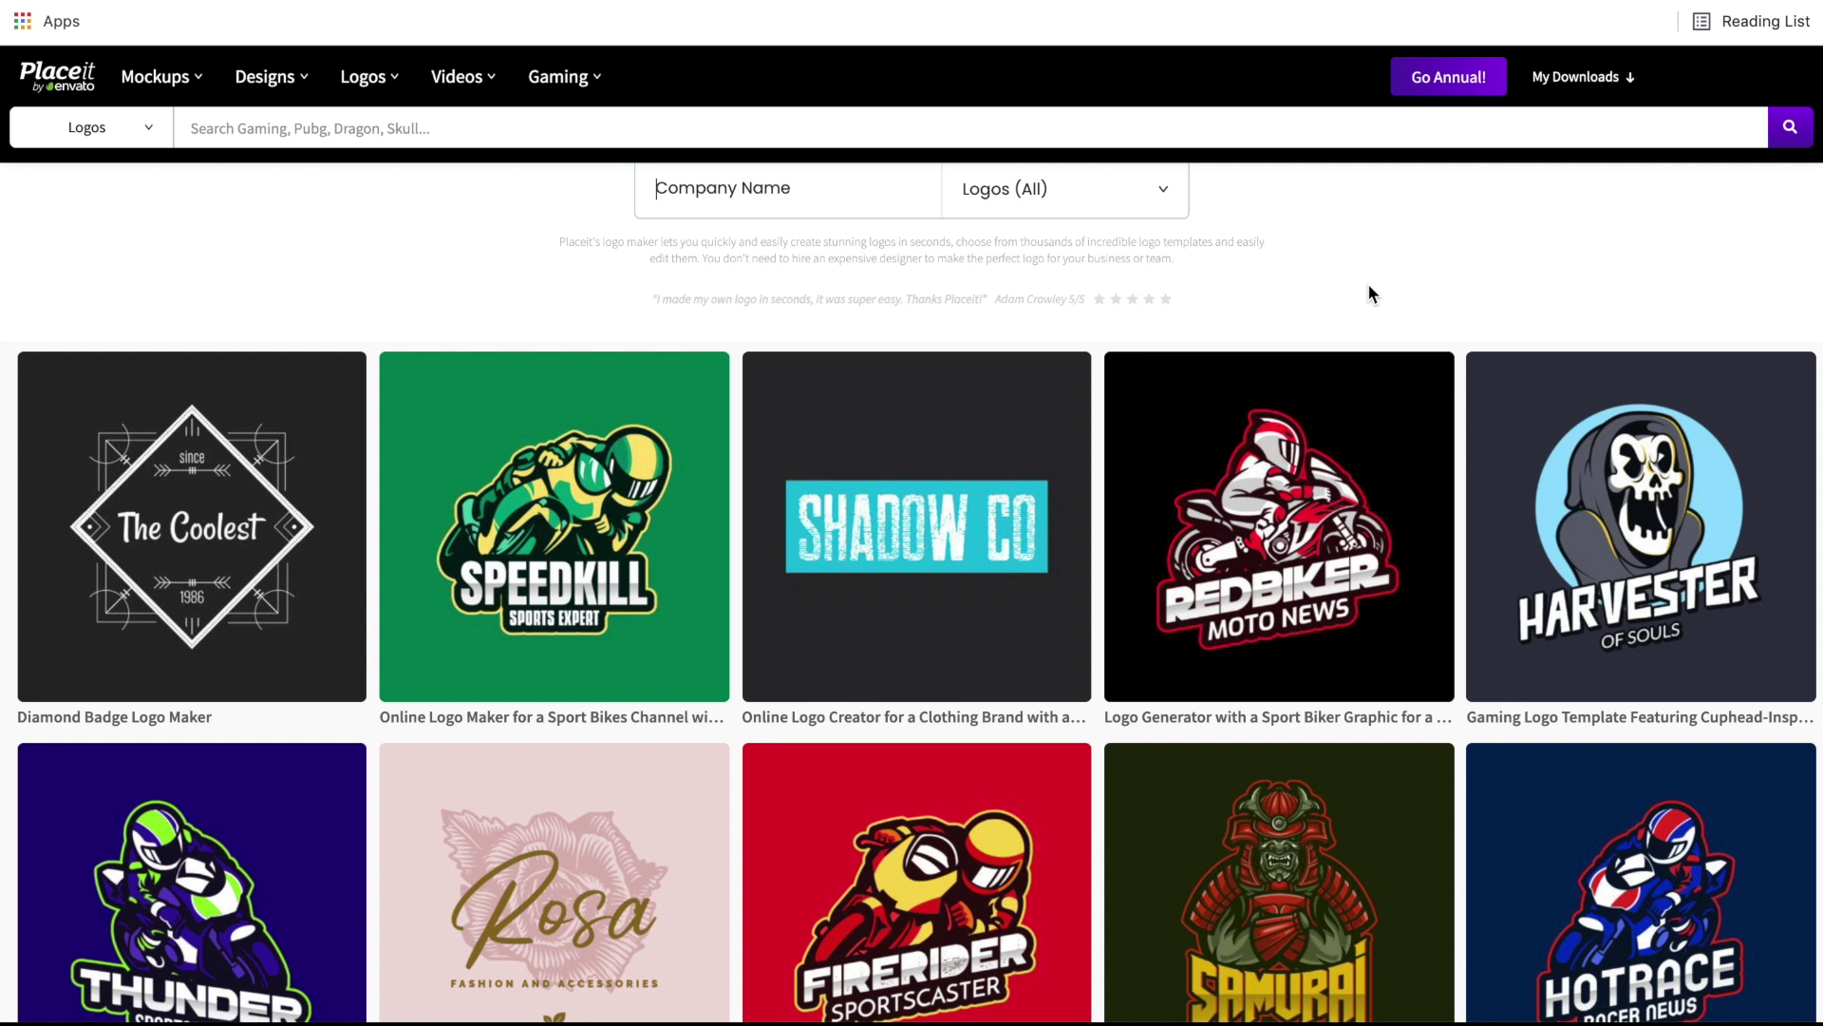
pyautogui.scroll(1, 1368, 292)
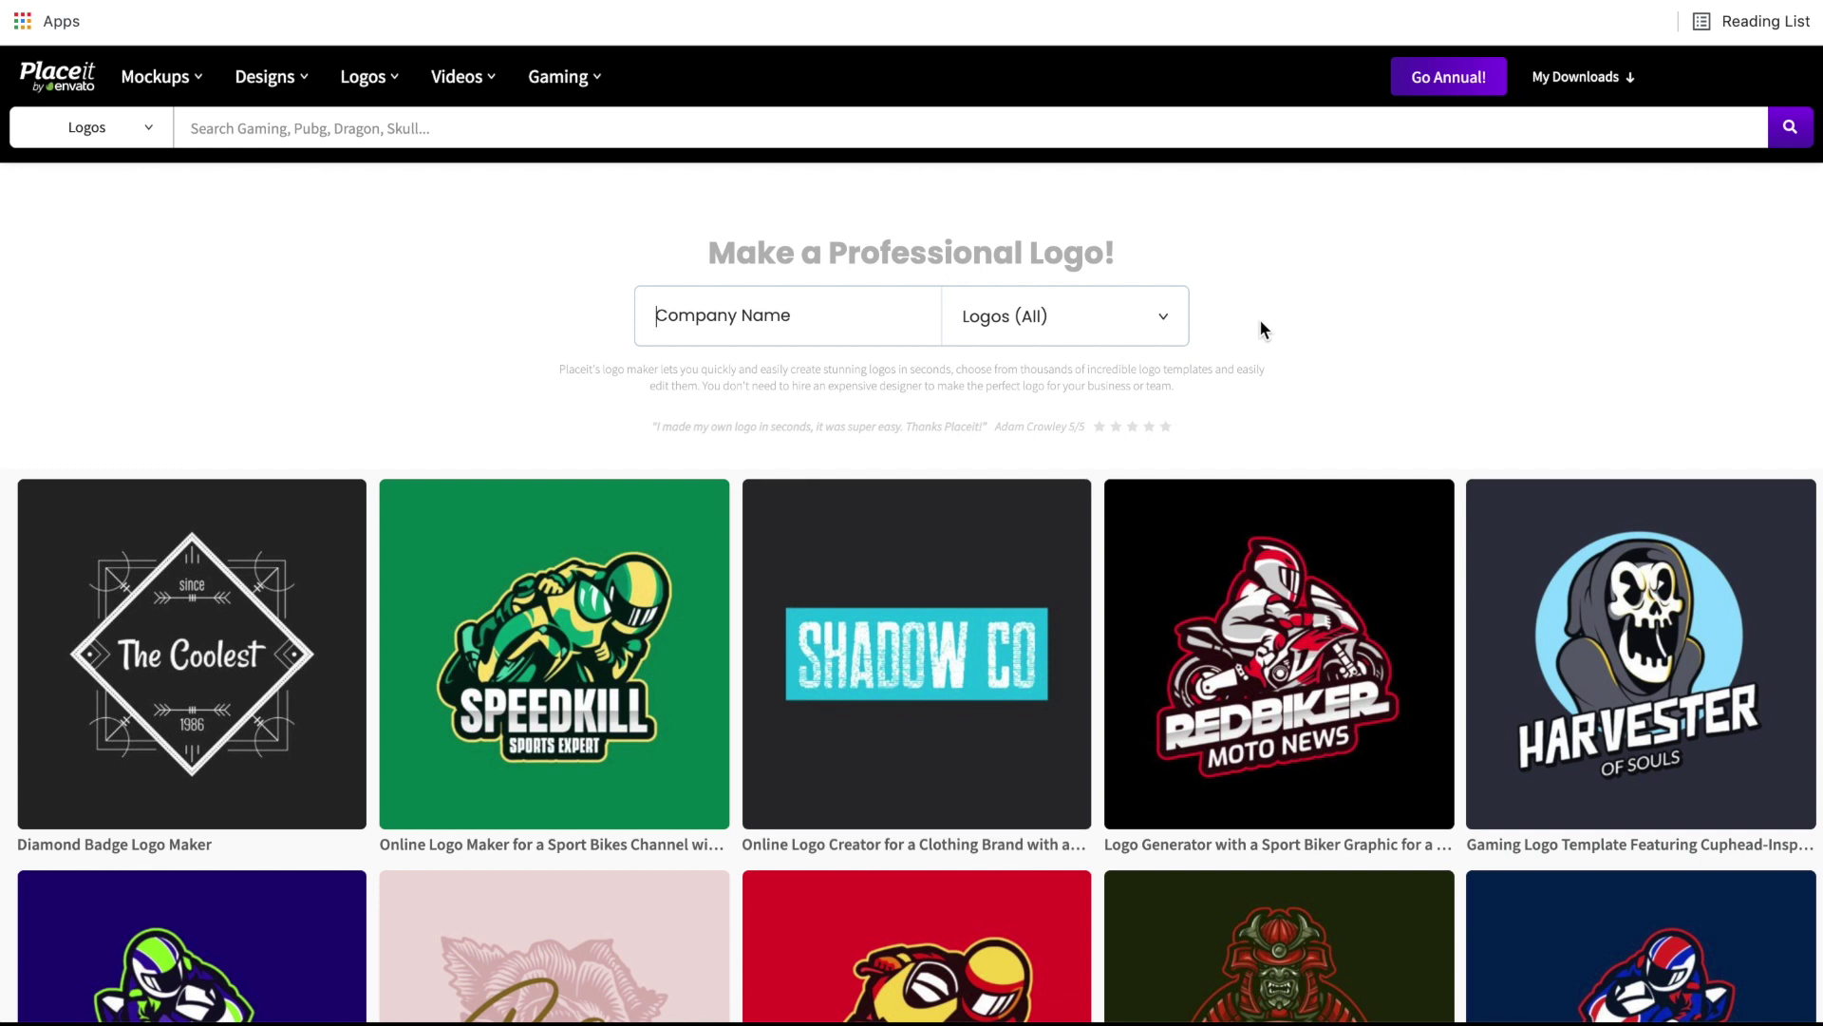
pyautogui.click(1172, 317)
pyautogui.scroll(-8, 1088, 656)
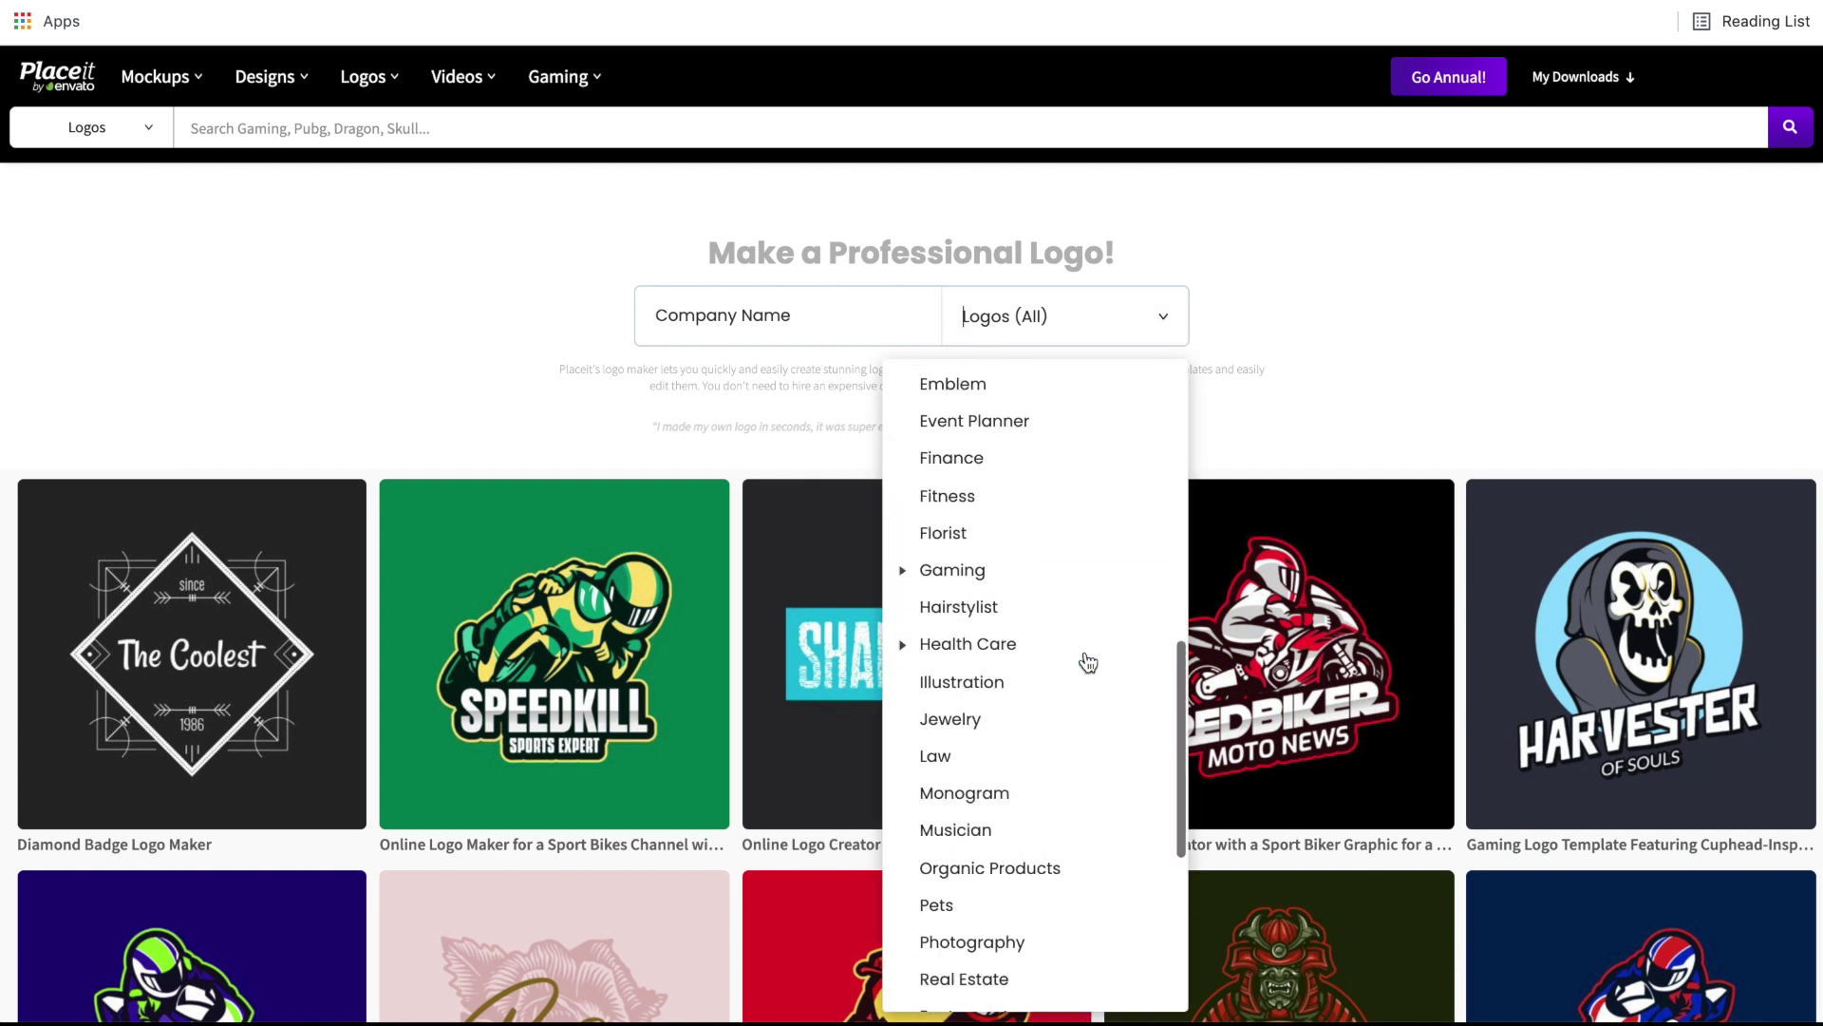
pyautogui.scroll(-5, 1089, 662)
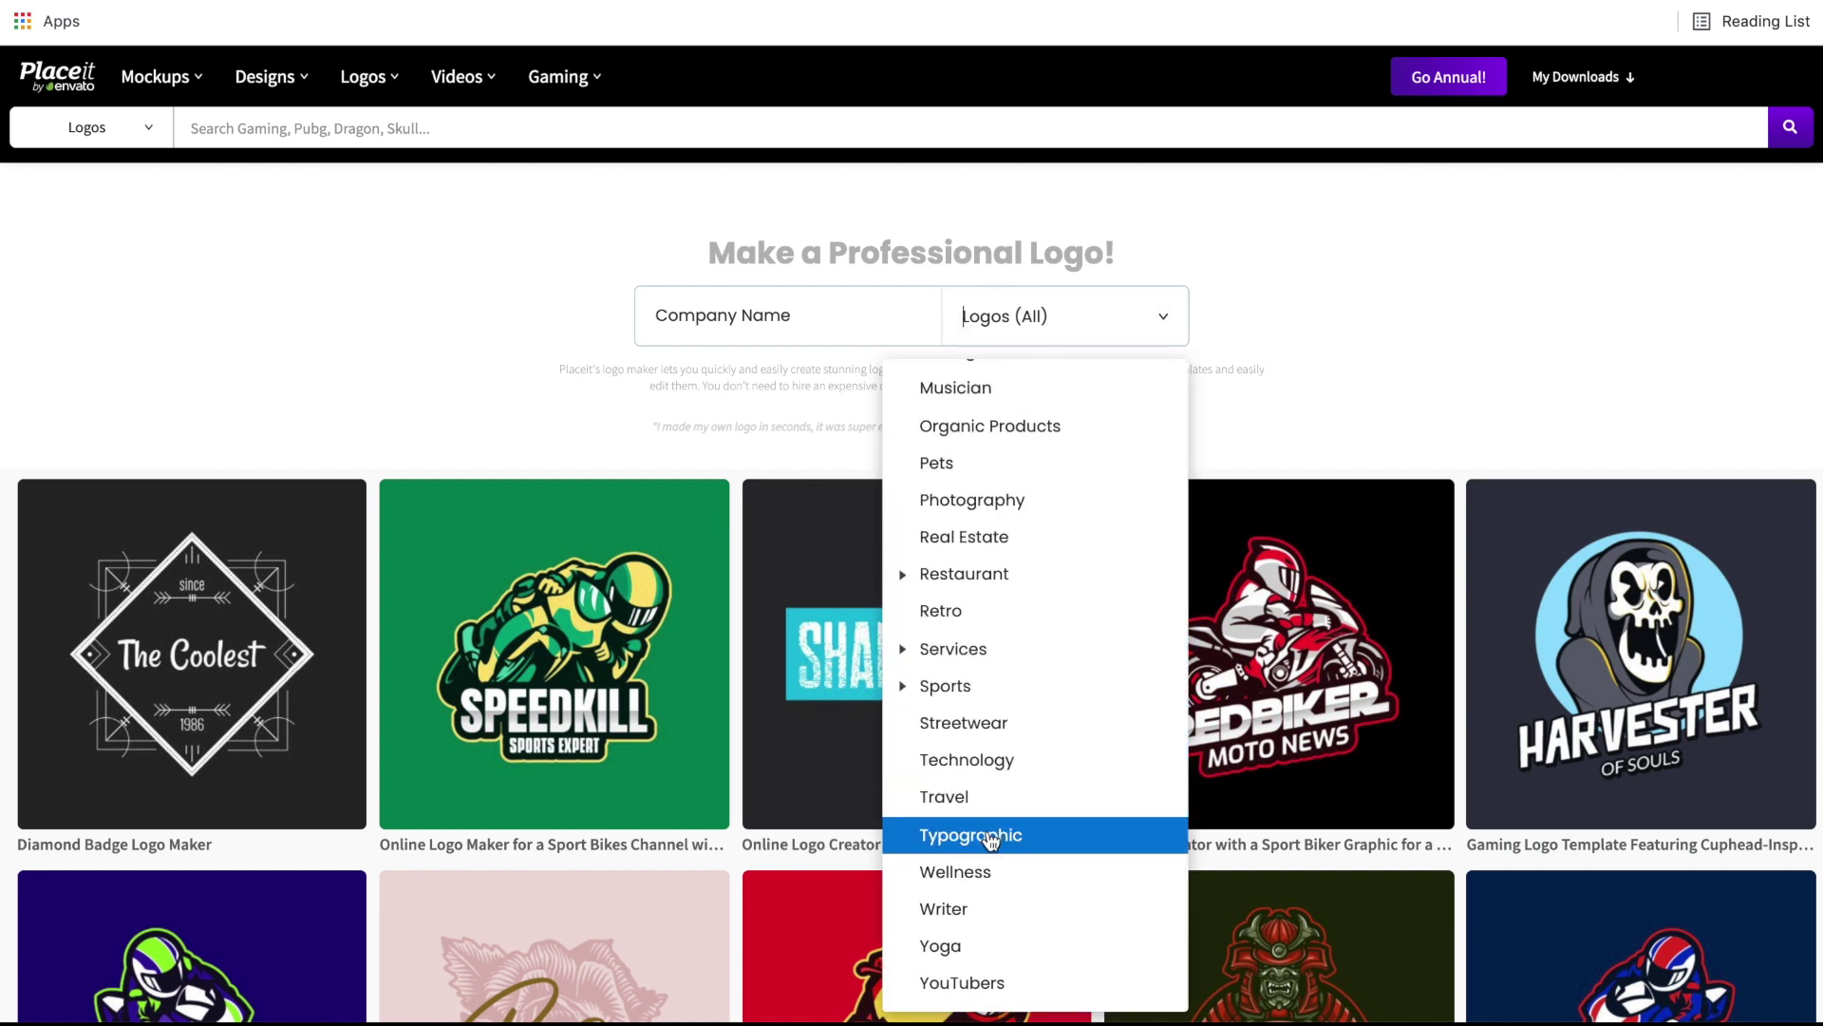
pyautogui.click(991, 835)
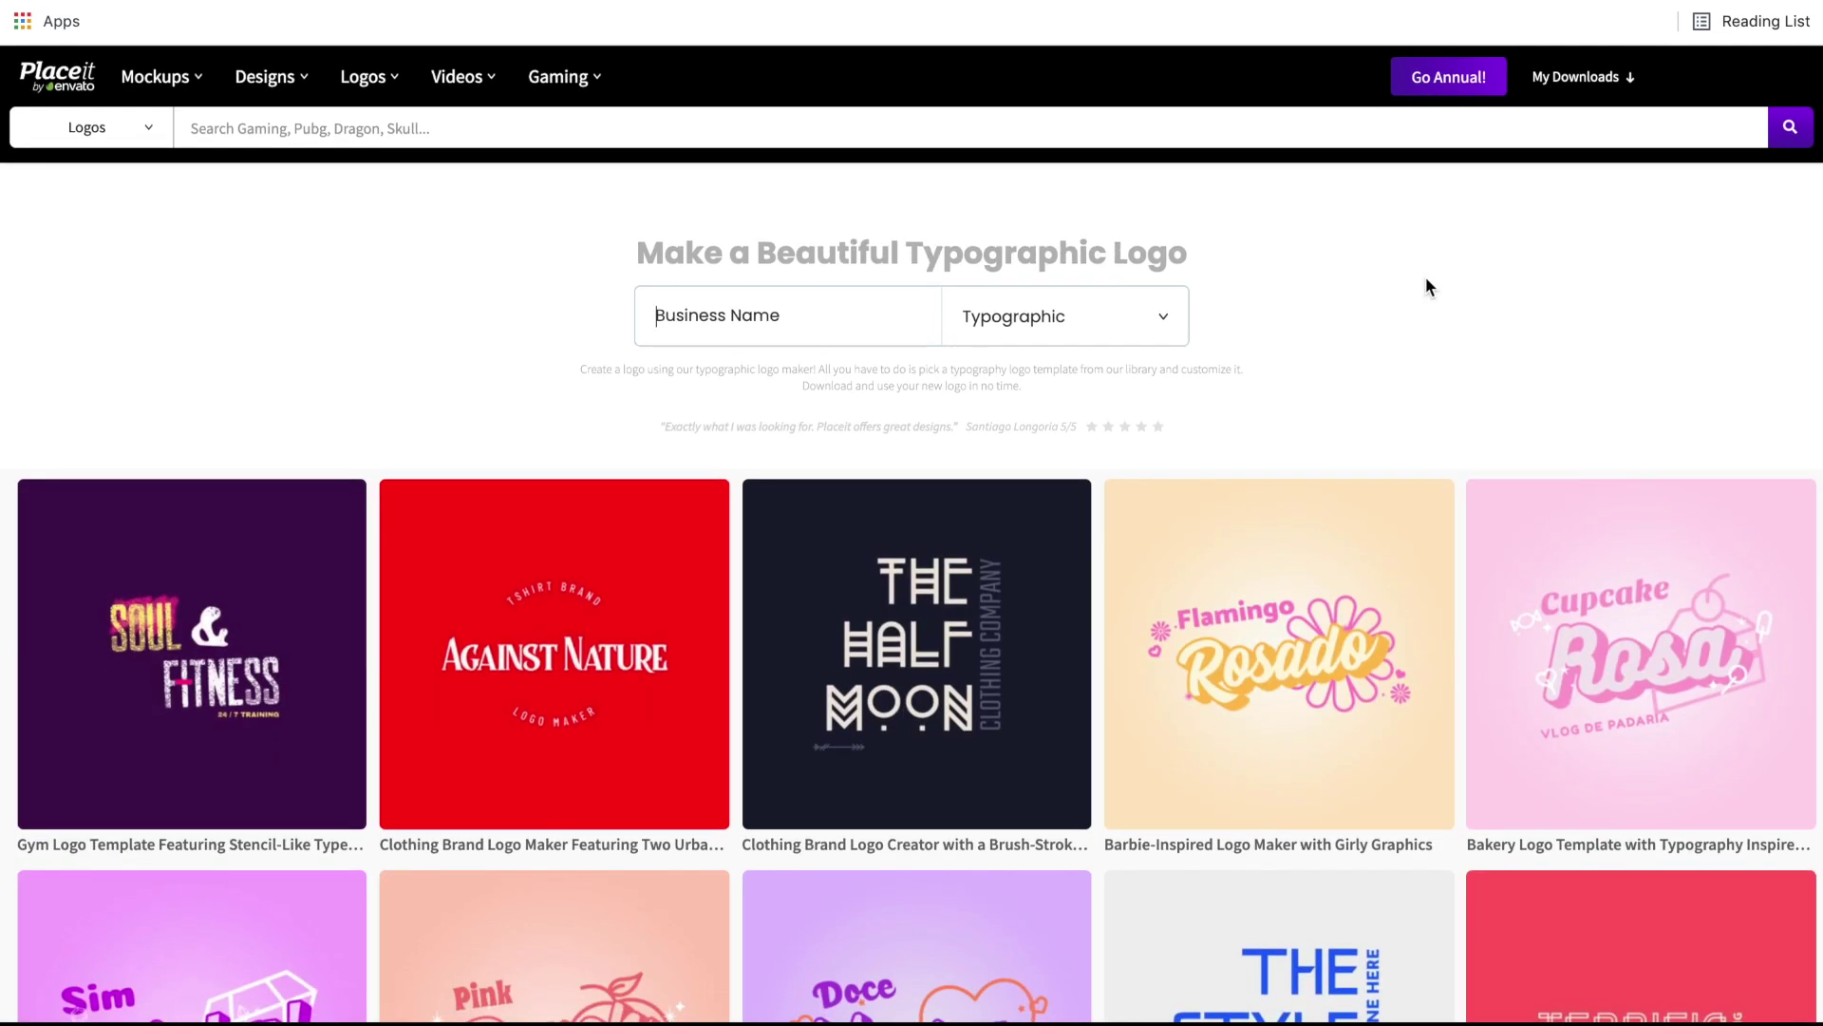
pyautogui.scroll(-10, 1426, 283)
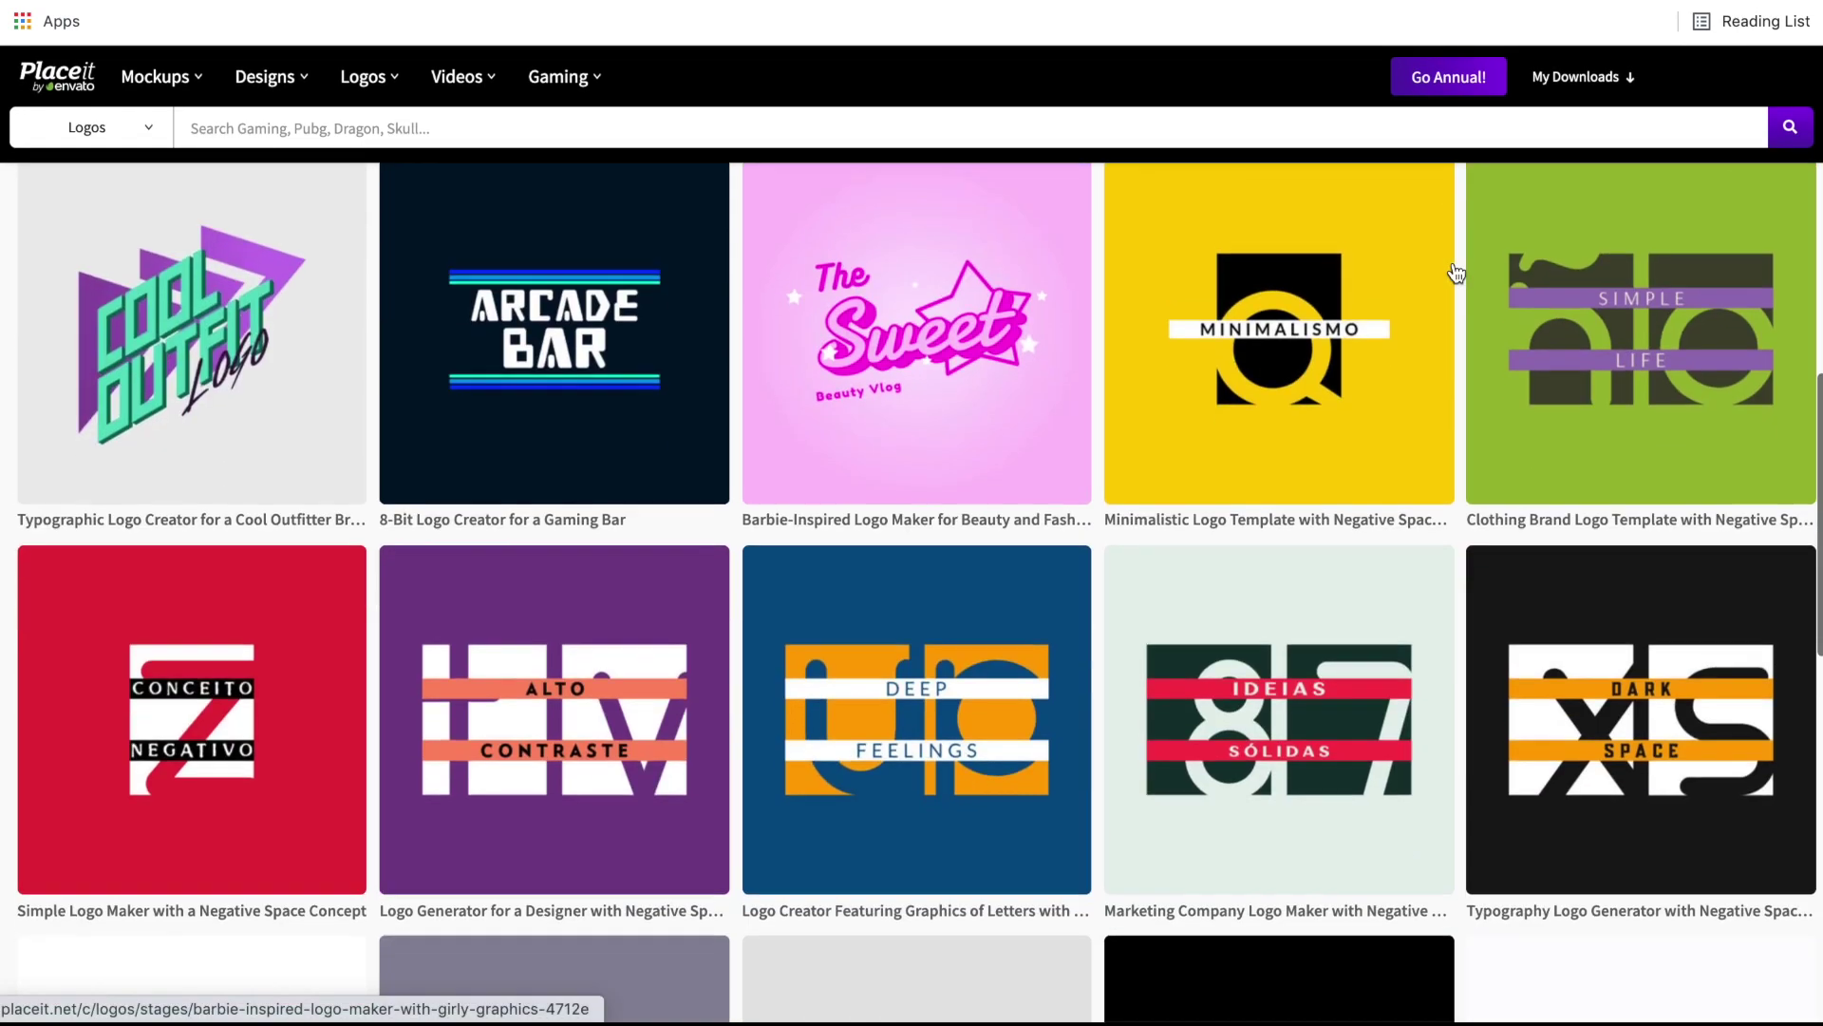
pyautogui.scroll(-7, 1456, 275)
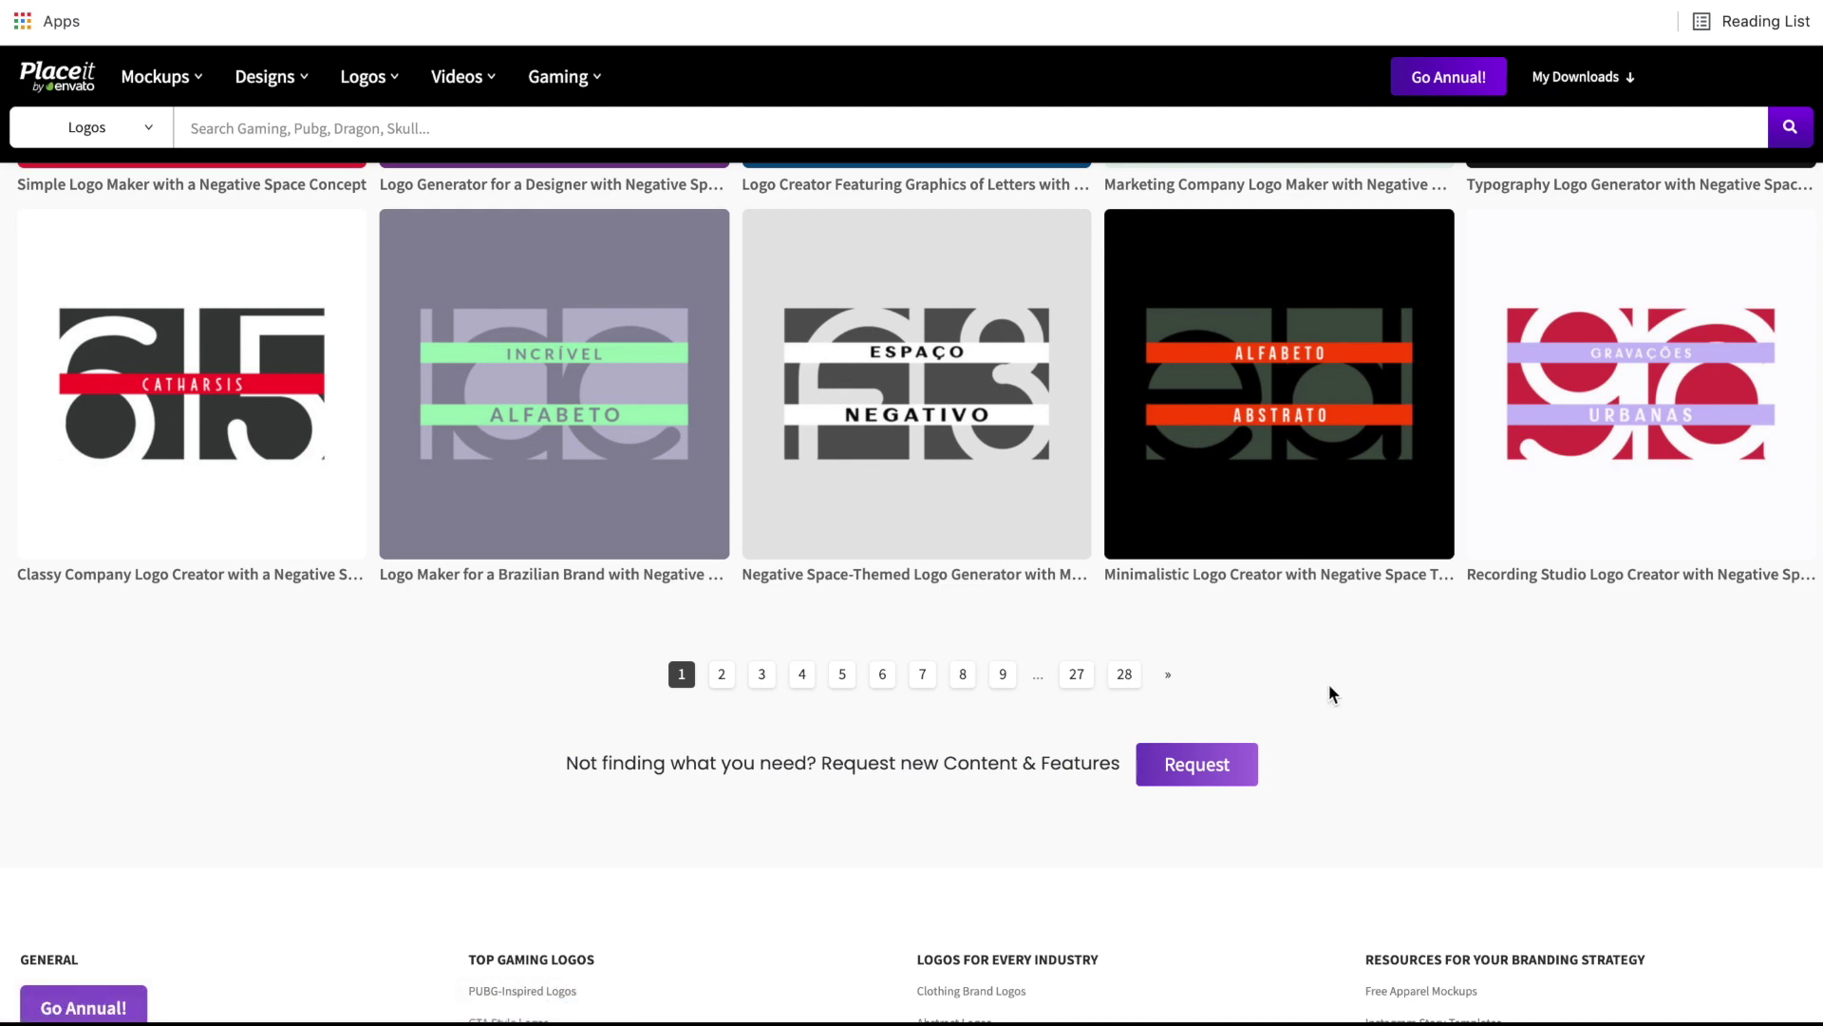
pyautogui.scroll(20, 1330, 684)
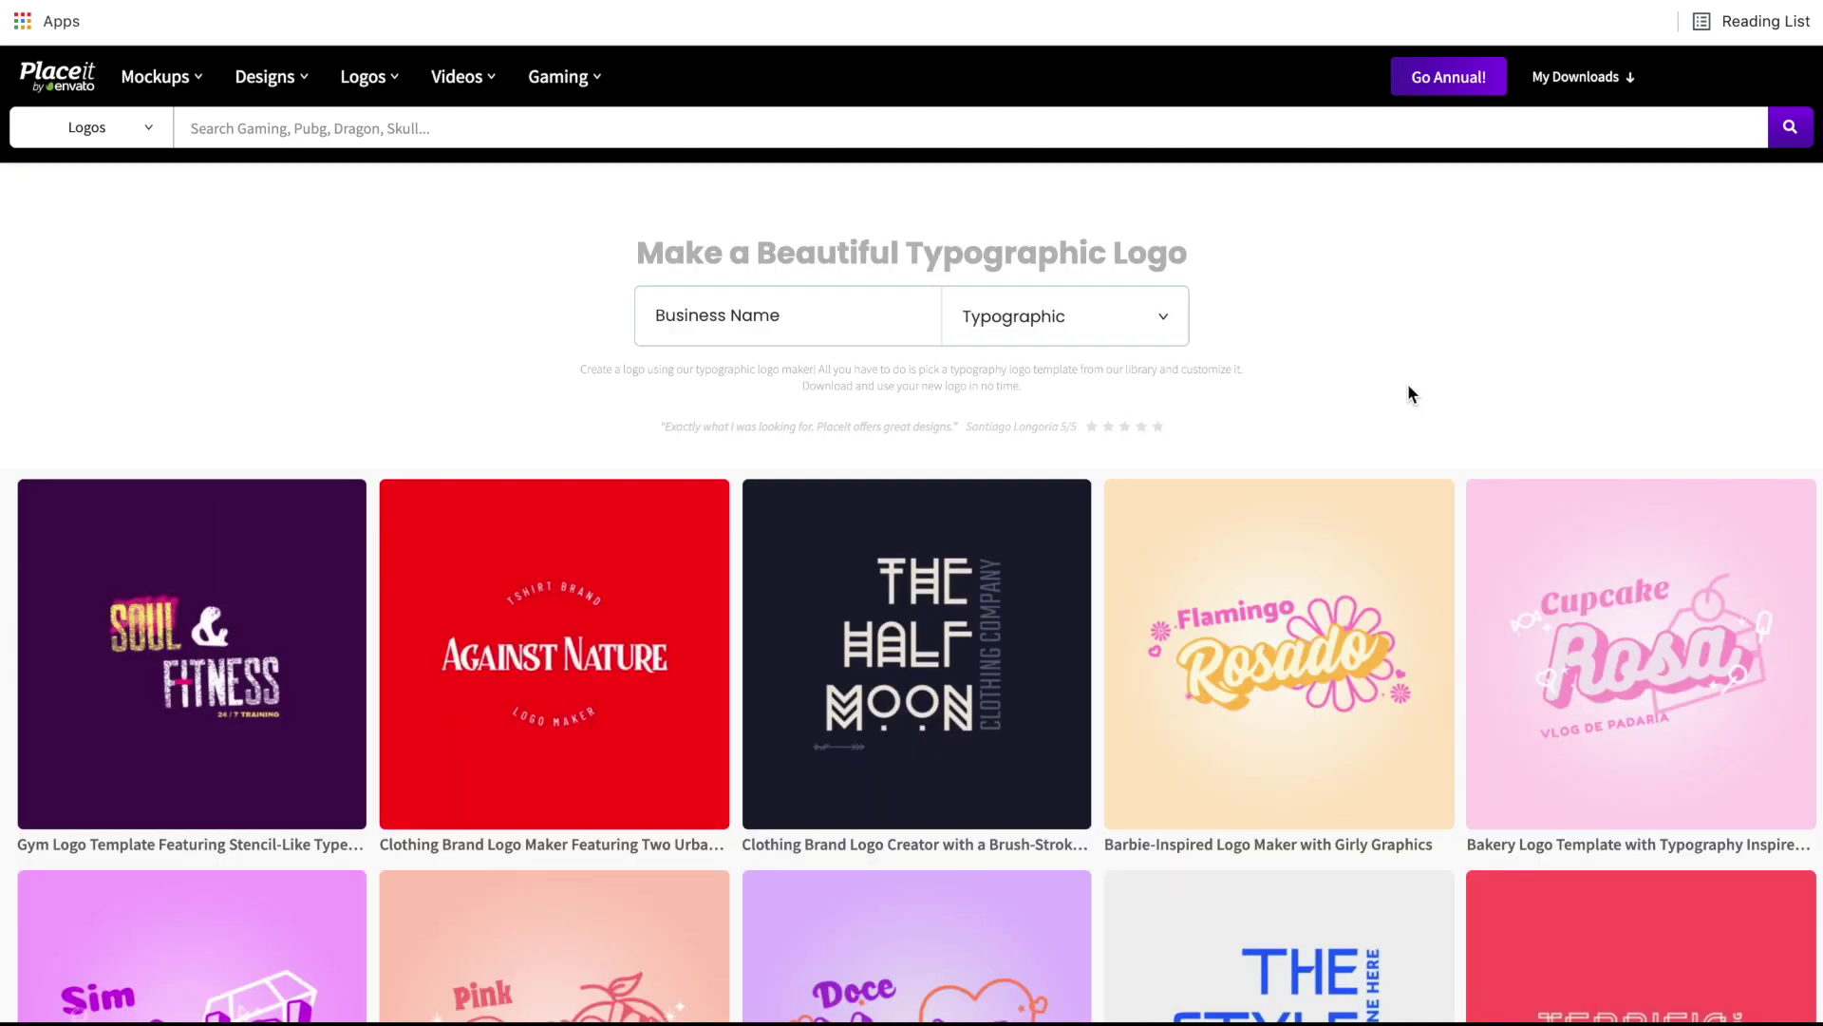
# Open the T-Shirt Designs template gallery and scroll down through it
pyautogui.moveTo(274, 84)
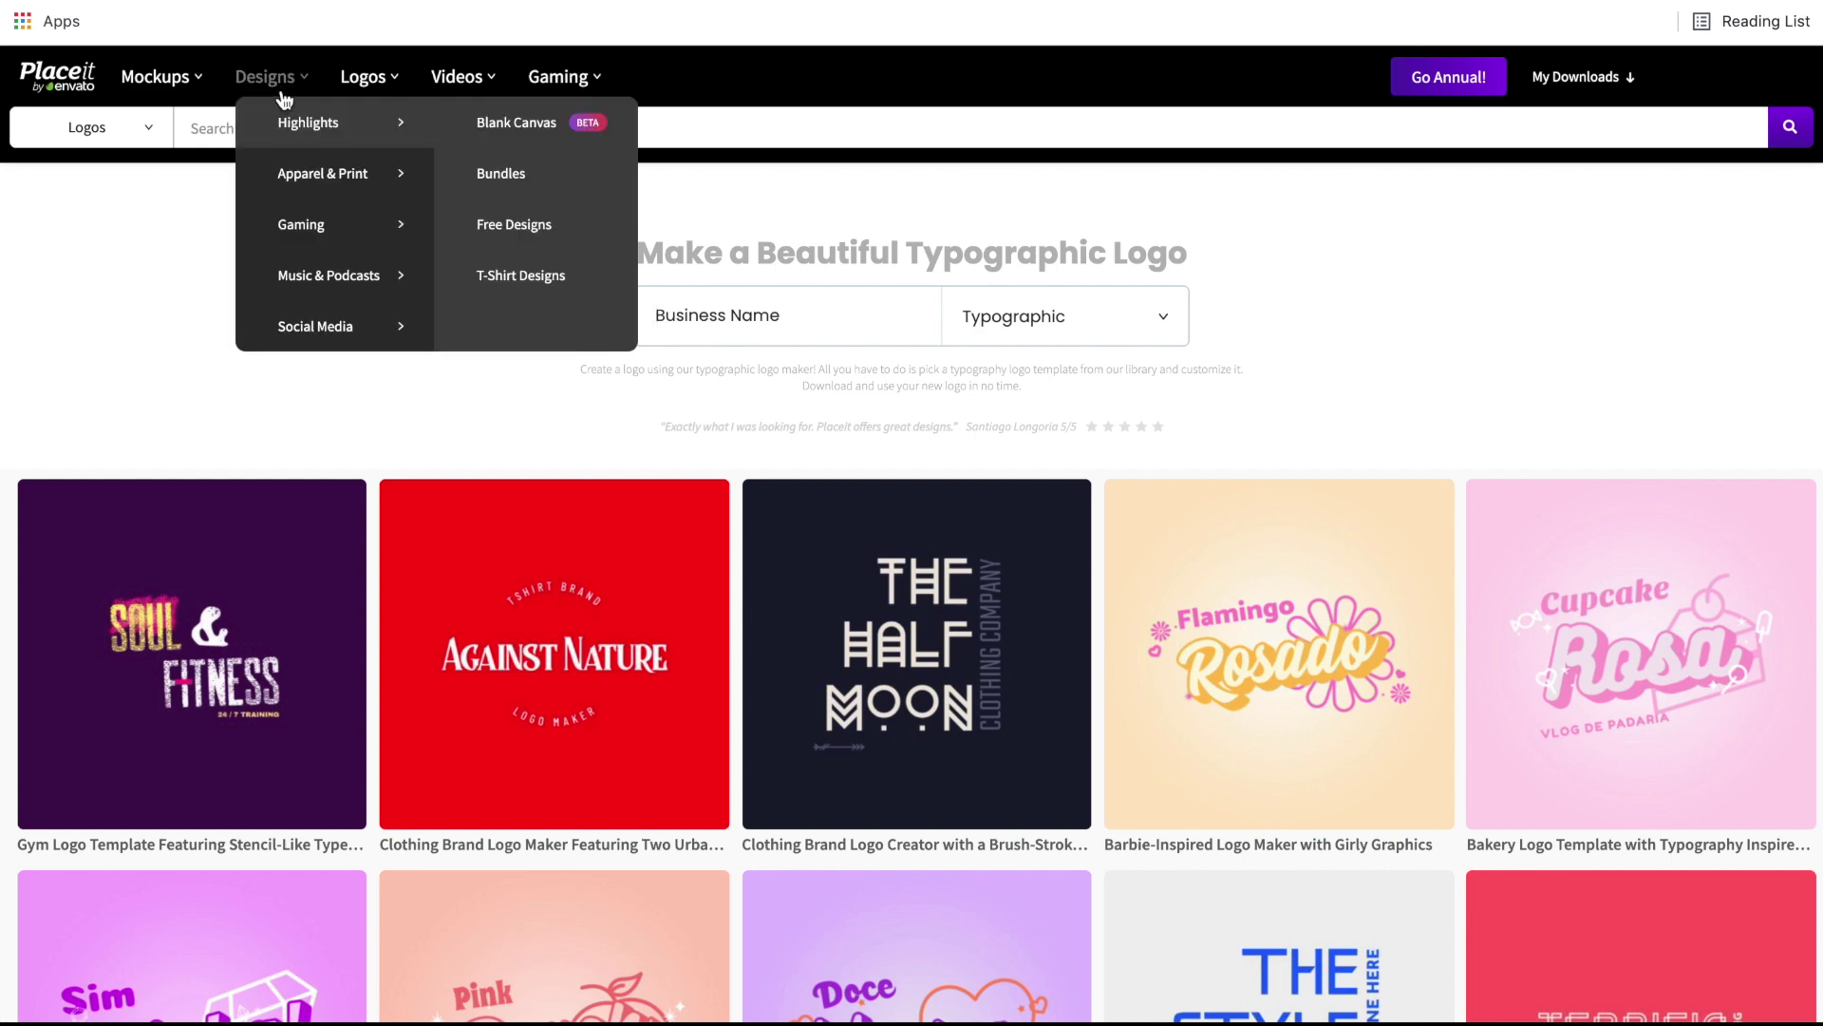
pyautogui.moveTo(297, 171)
pyautogui.click(520, 326)
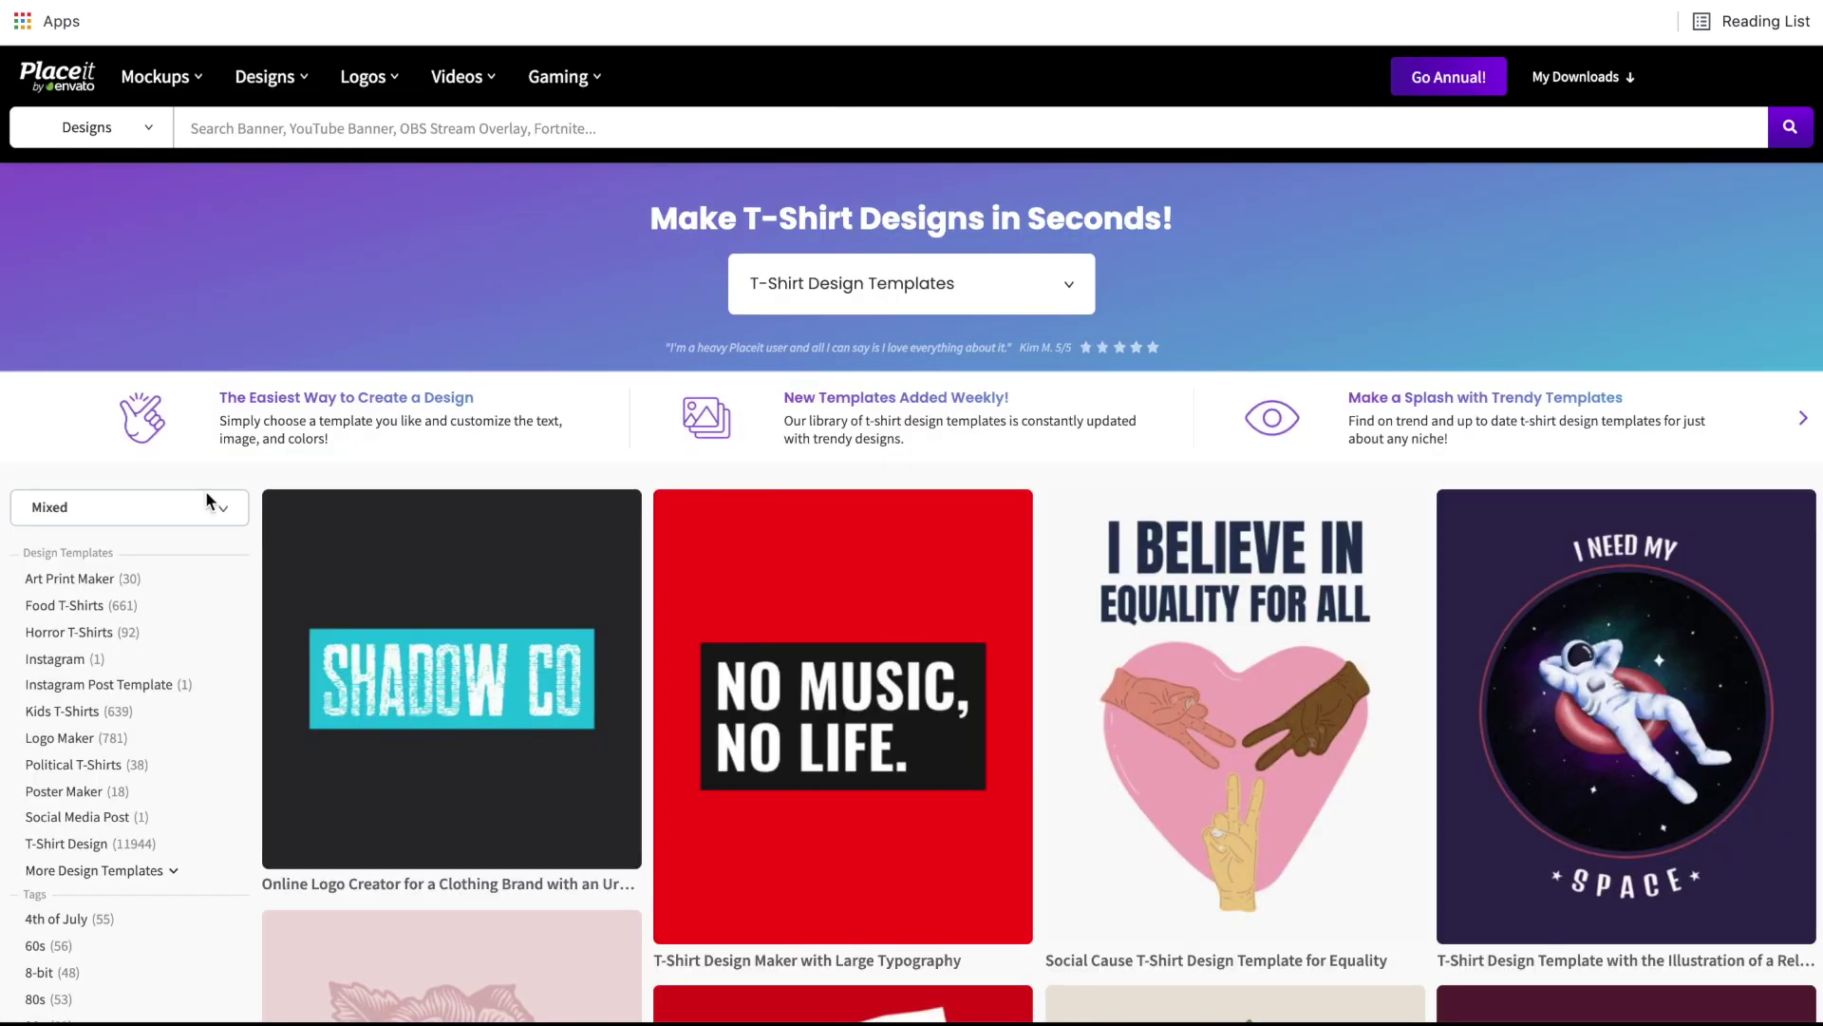
pyautogui.scroll(-3, 107, 657)
pyautogui.scroll(-15, 108, 646)
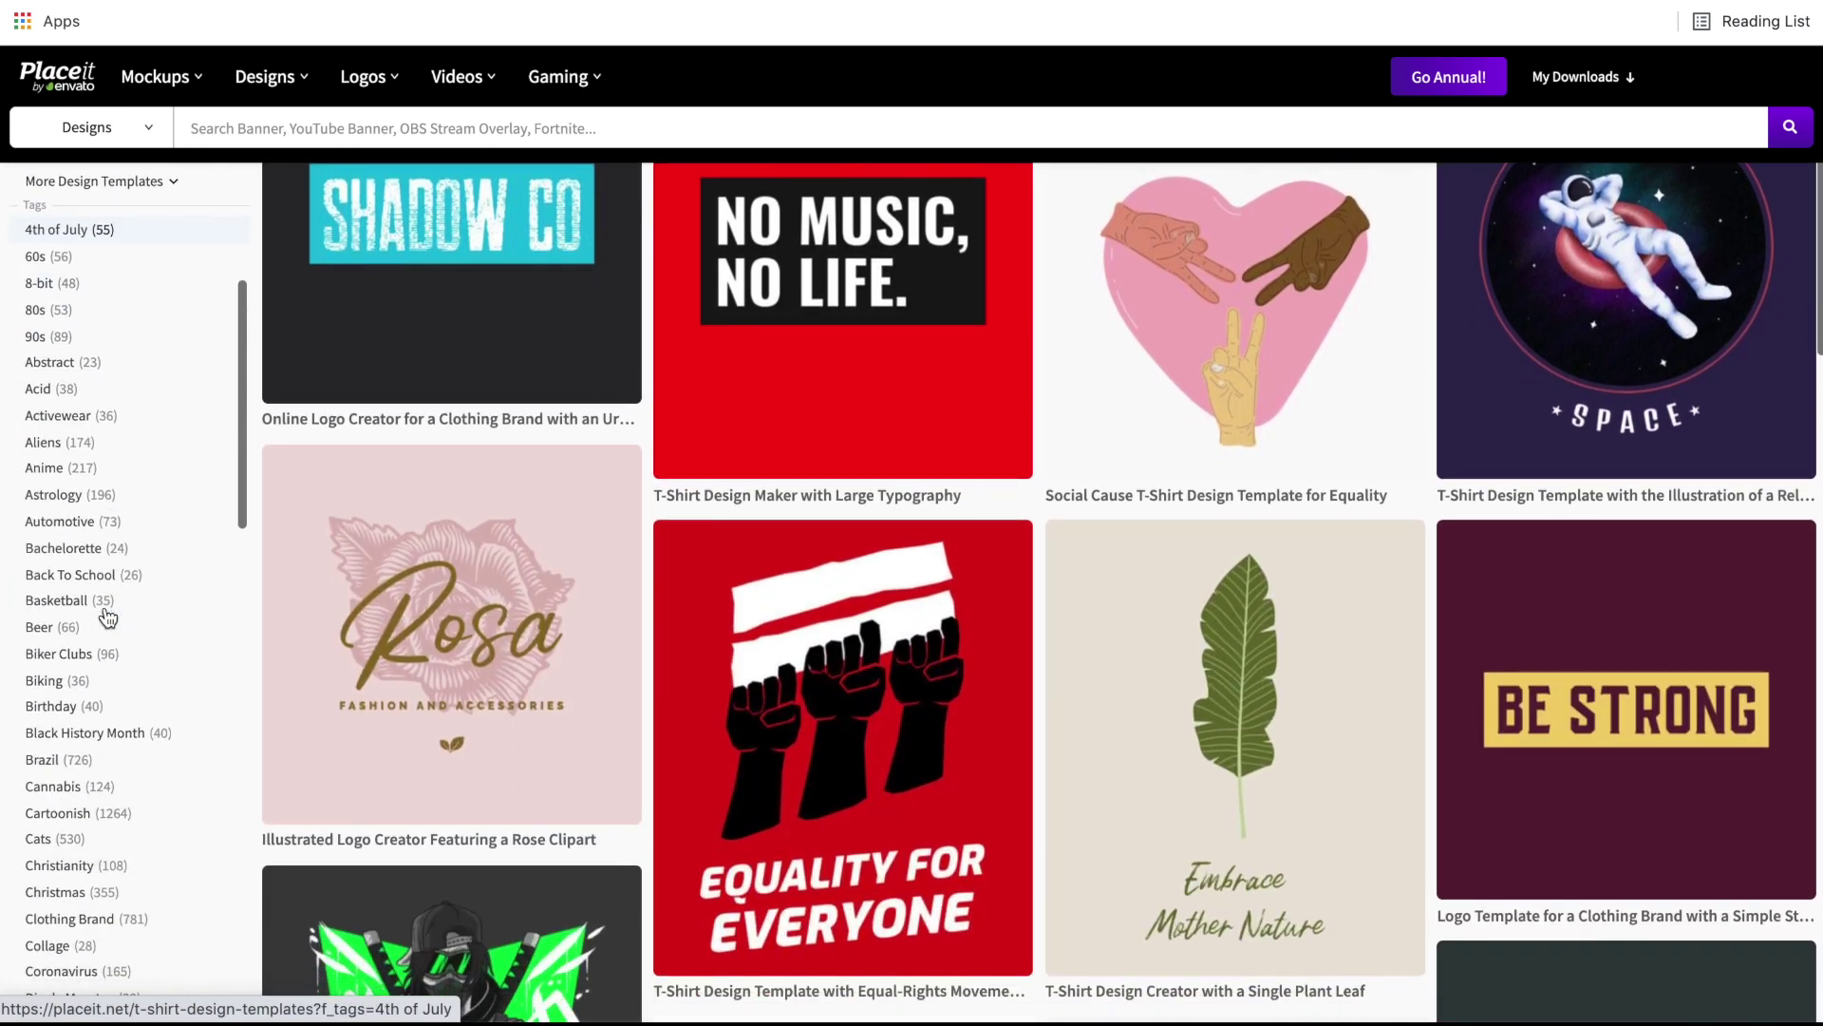
pyautogui.scroll(-6, 108, 585)
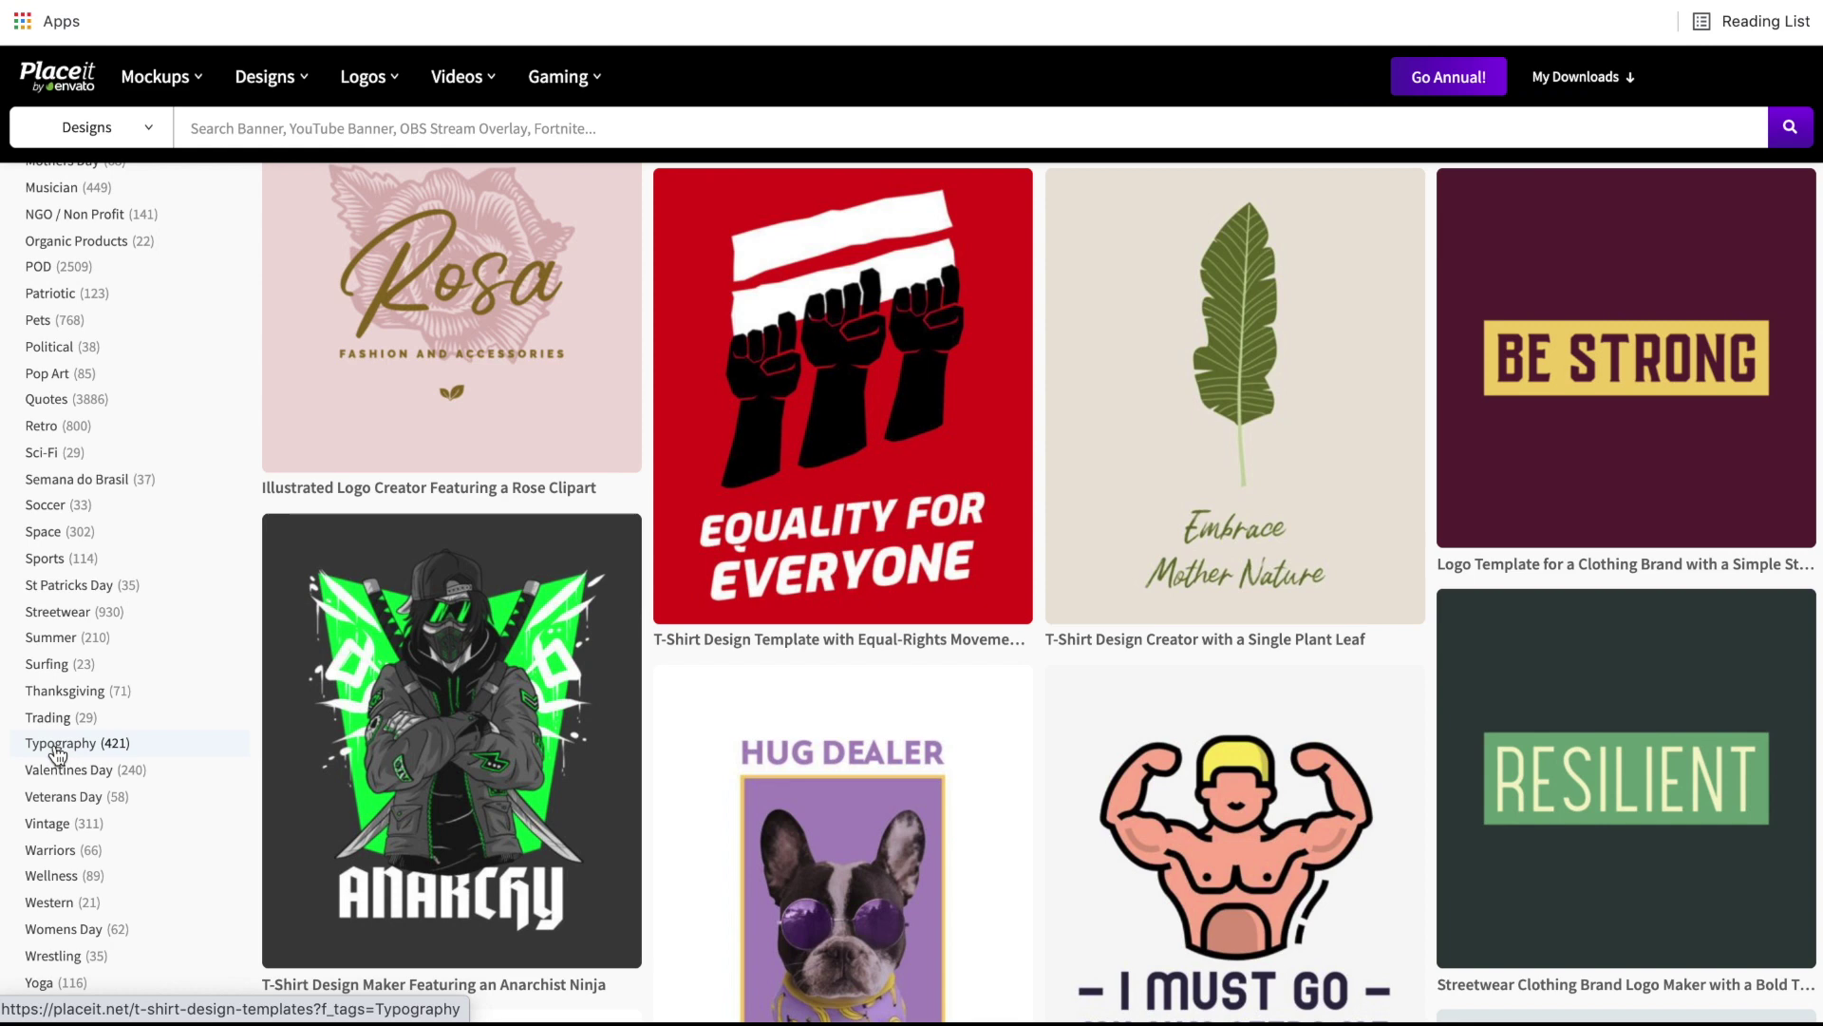
# Filter the T-shirt templates by the Typography tag and browse the results
pyautogui.click(57, 746)
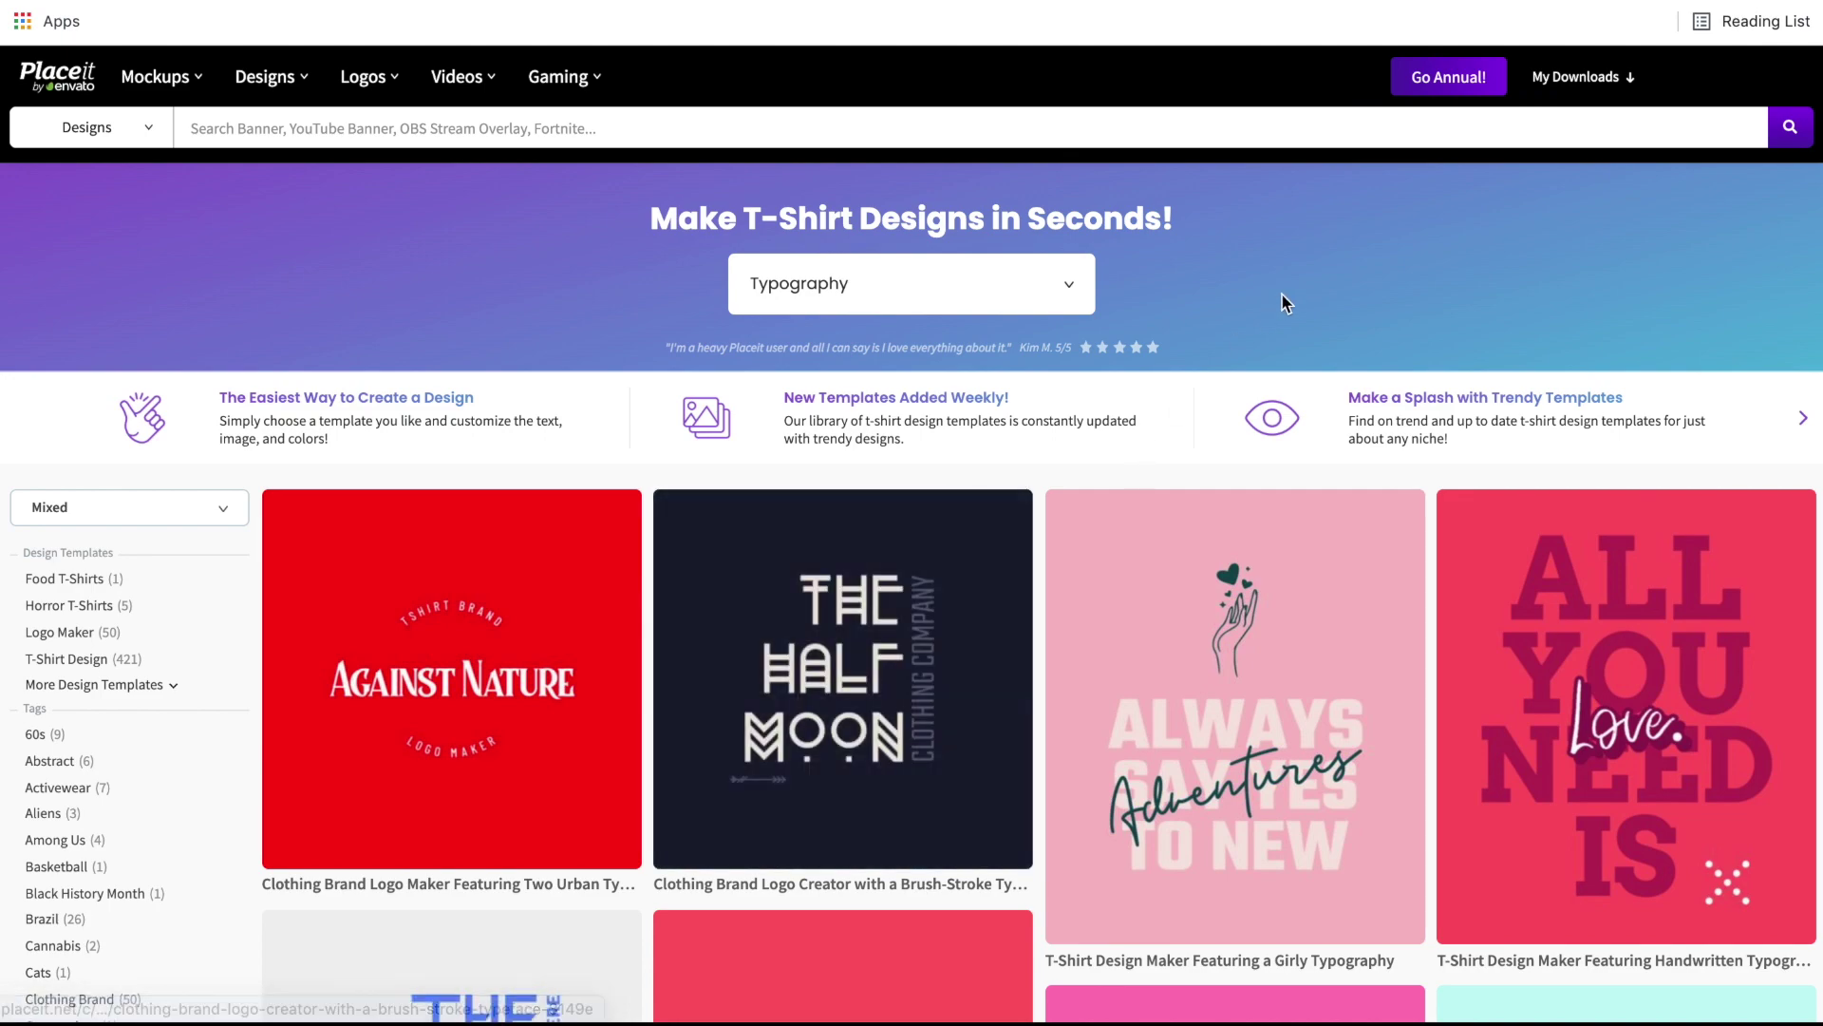
pyautogui.scroll(-15, 1280, 293)
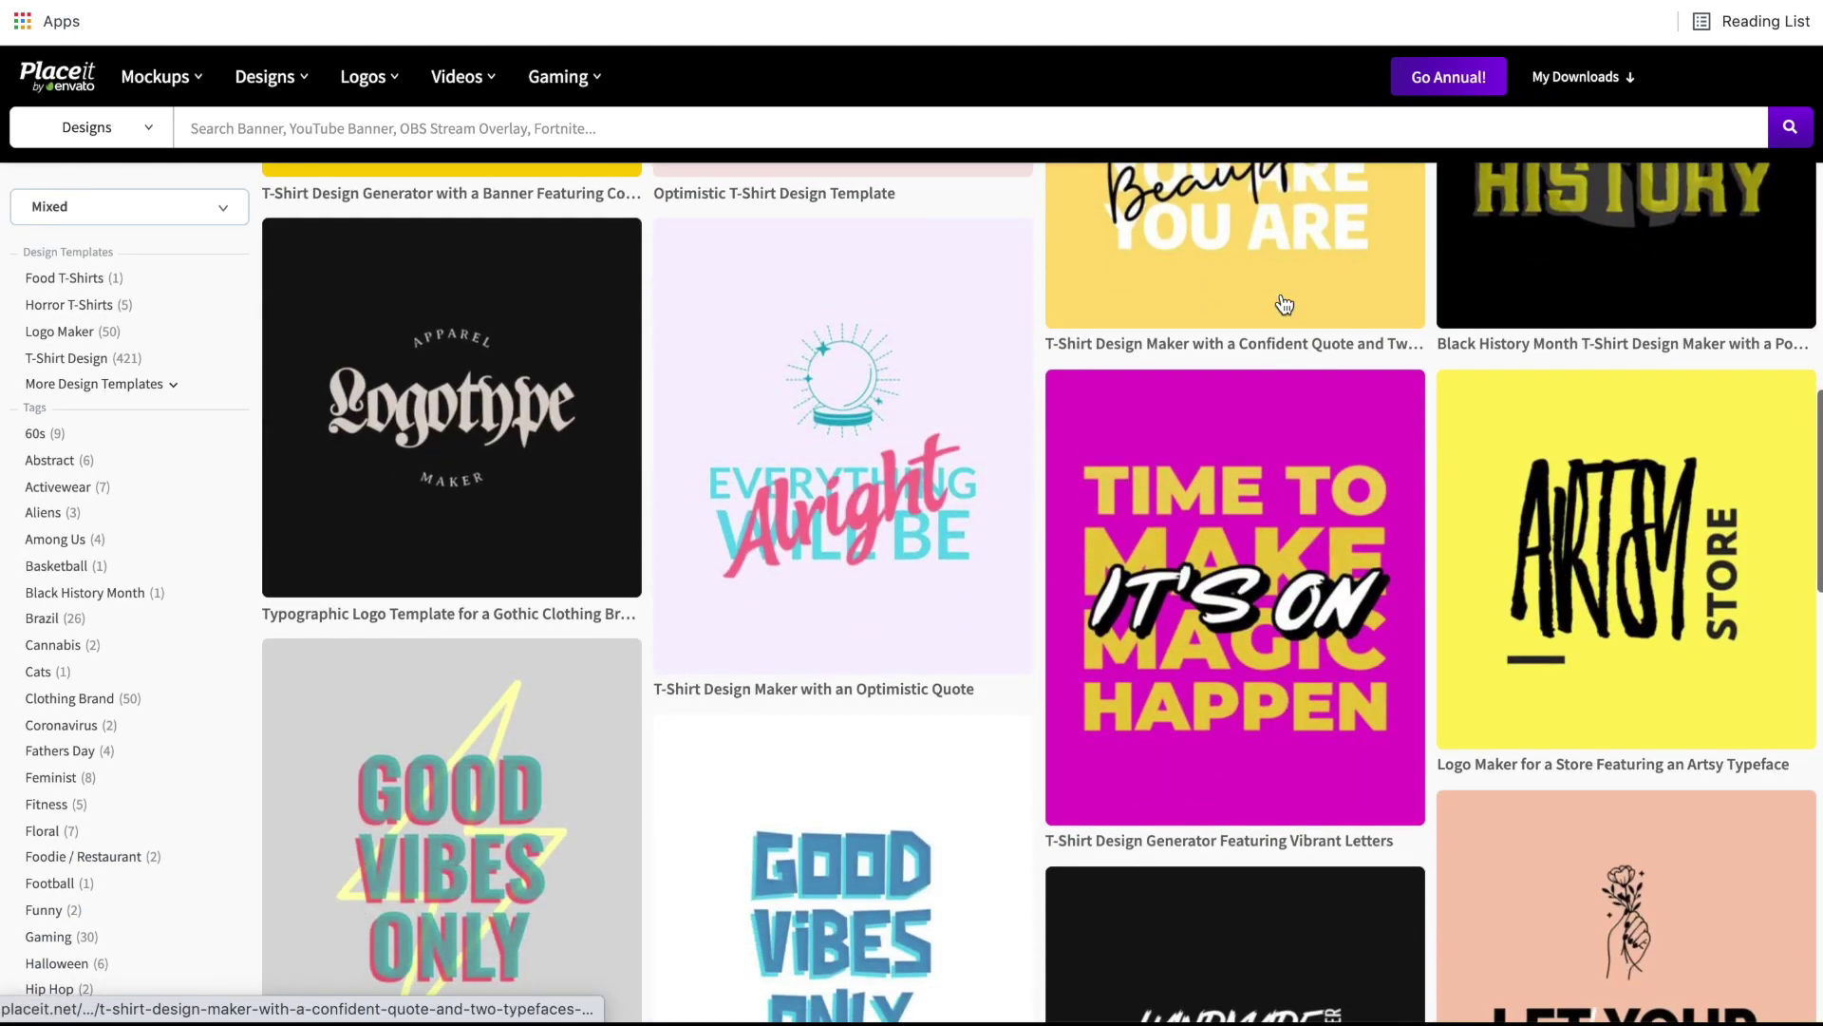
pyautogui.scroll(-10, 1284, 303)
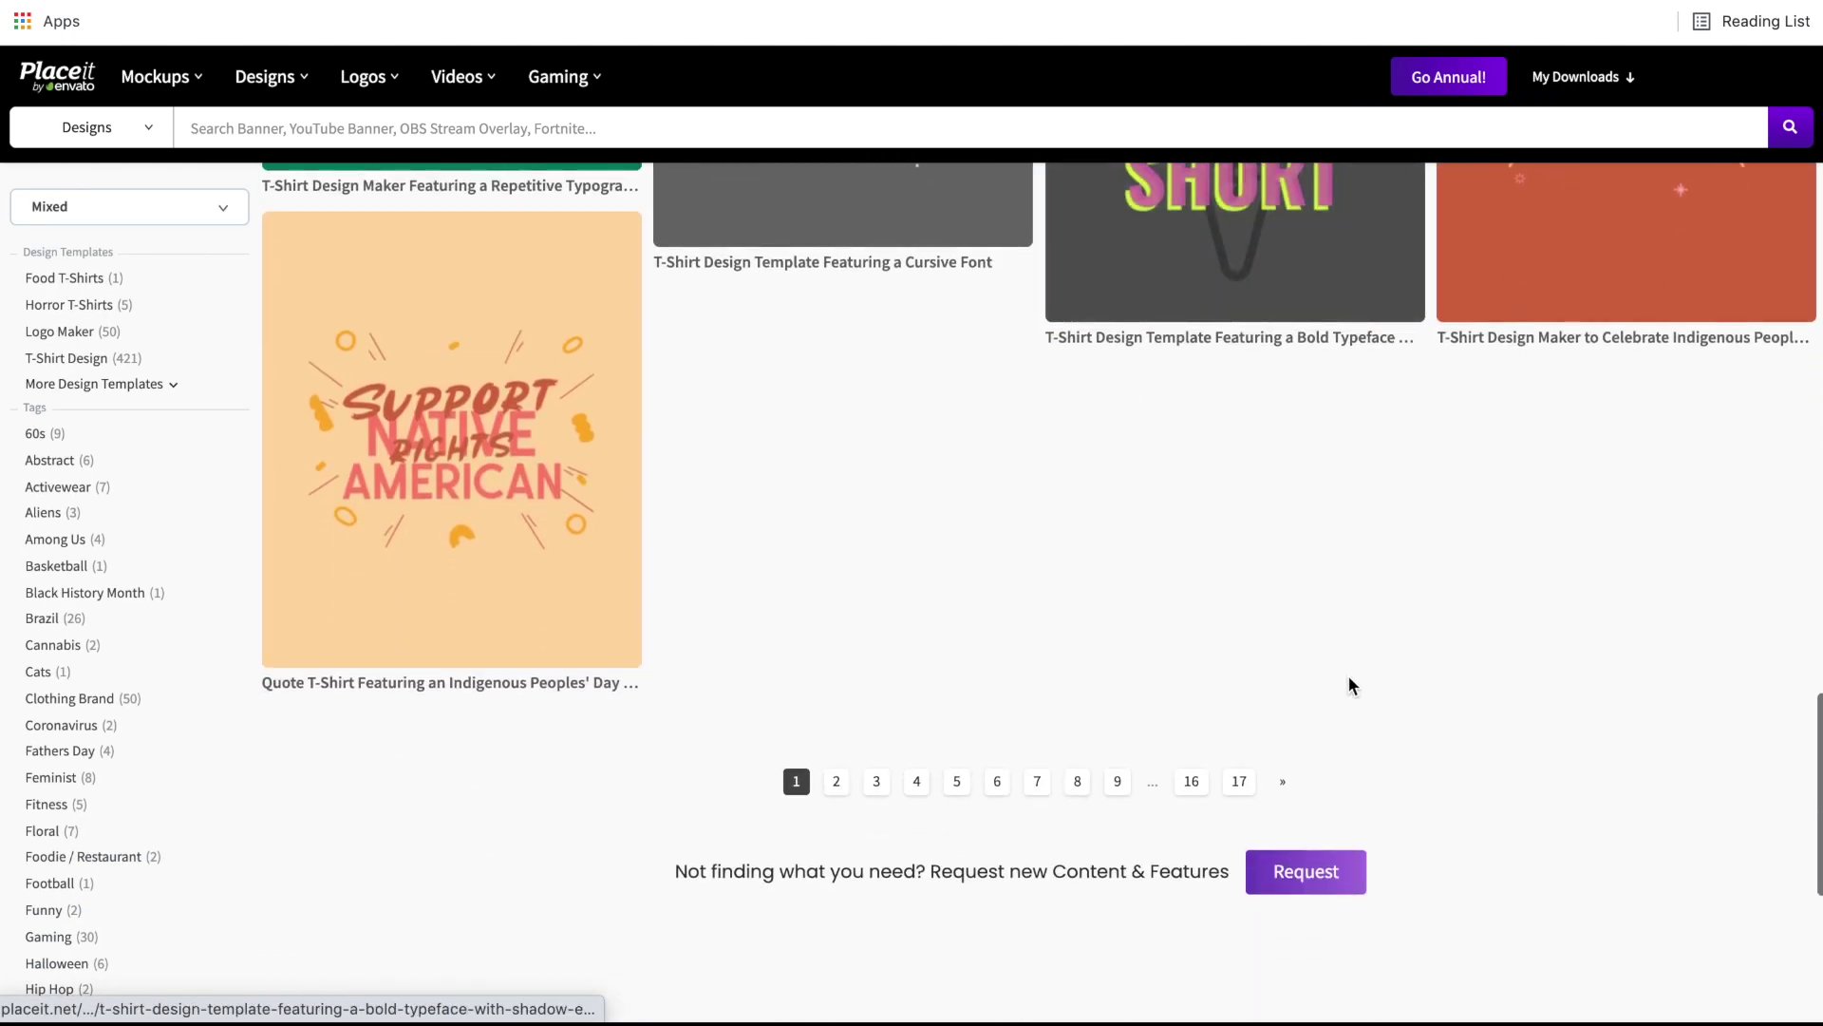
pyautogui.scroll(15, 1339, 698)
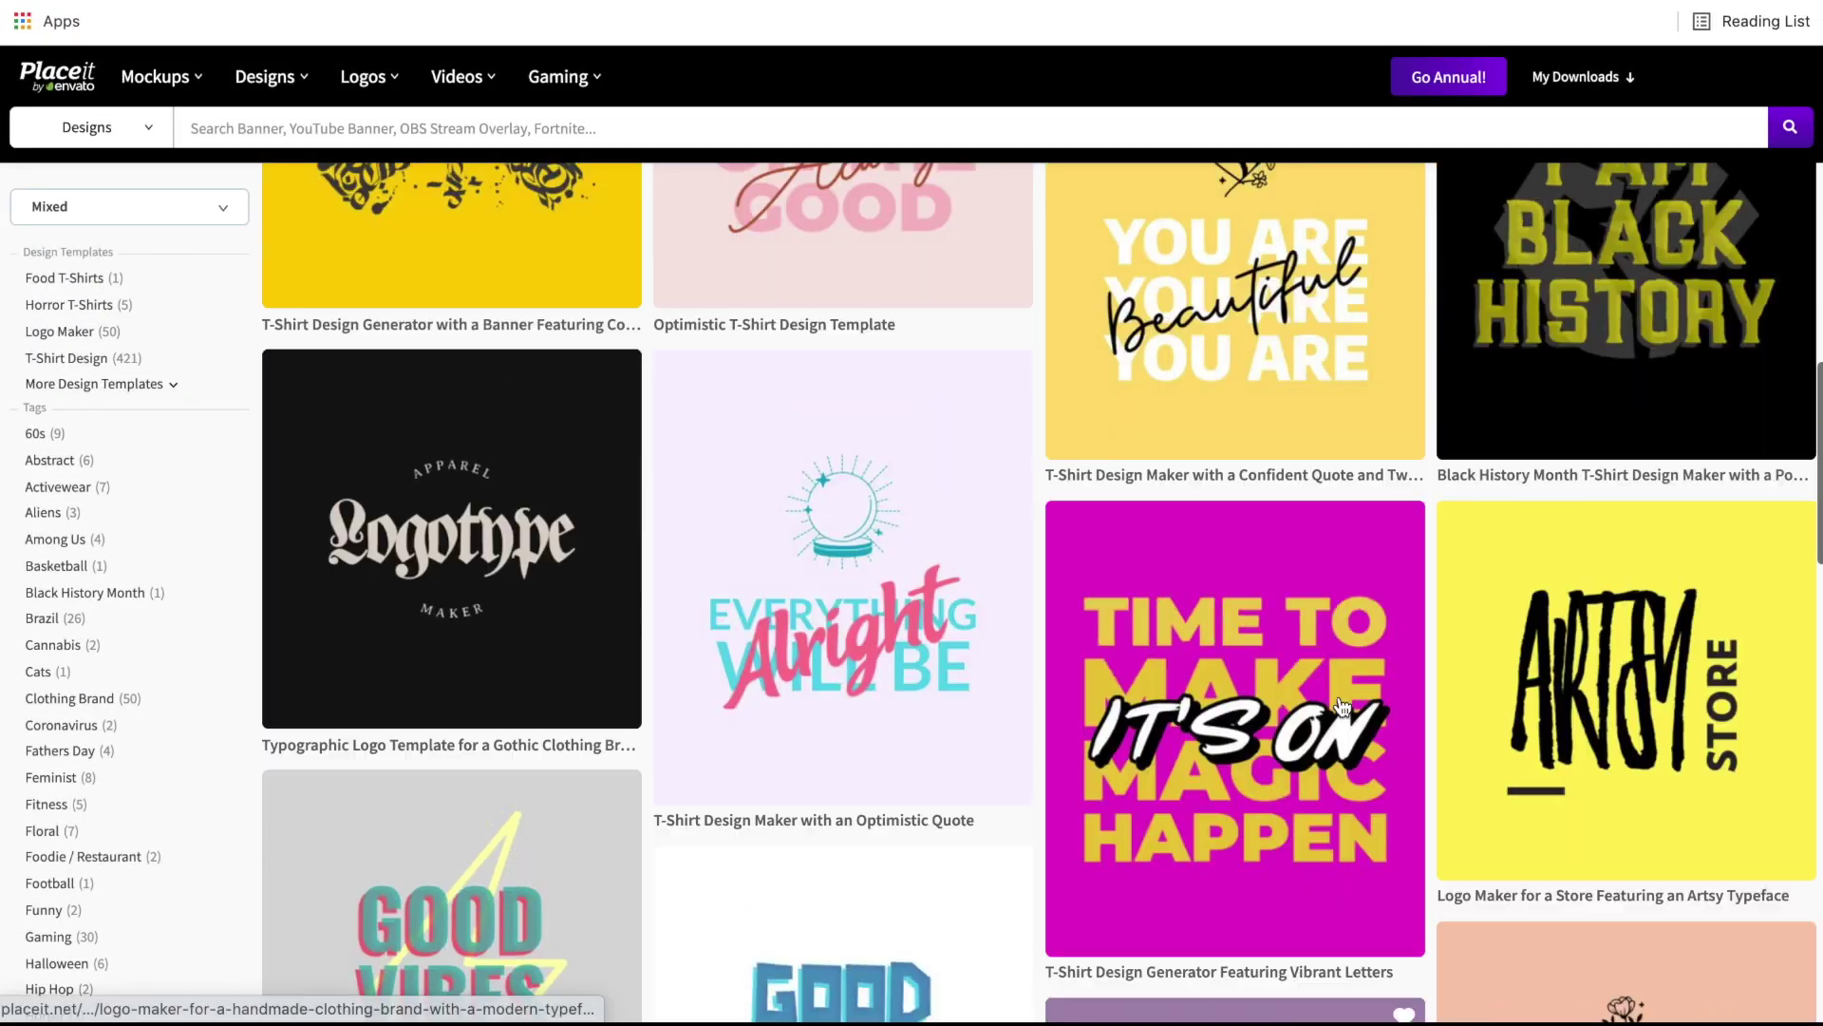
pyautogui.scroll(10, 1339, 705)
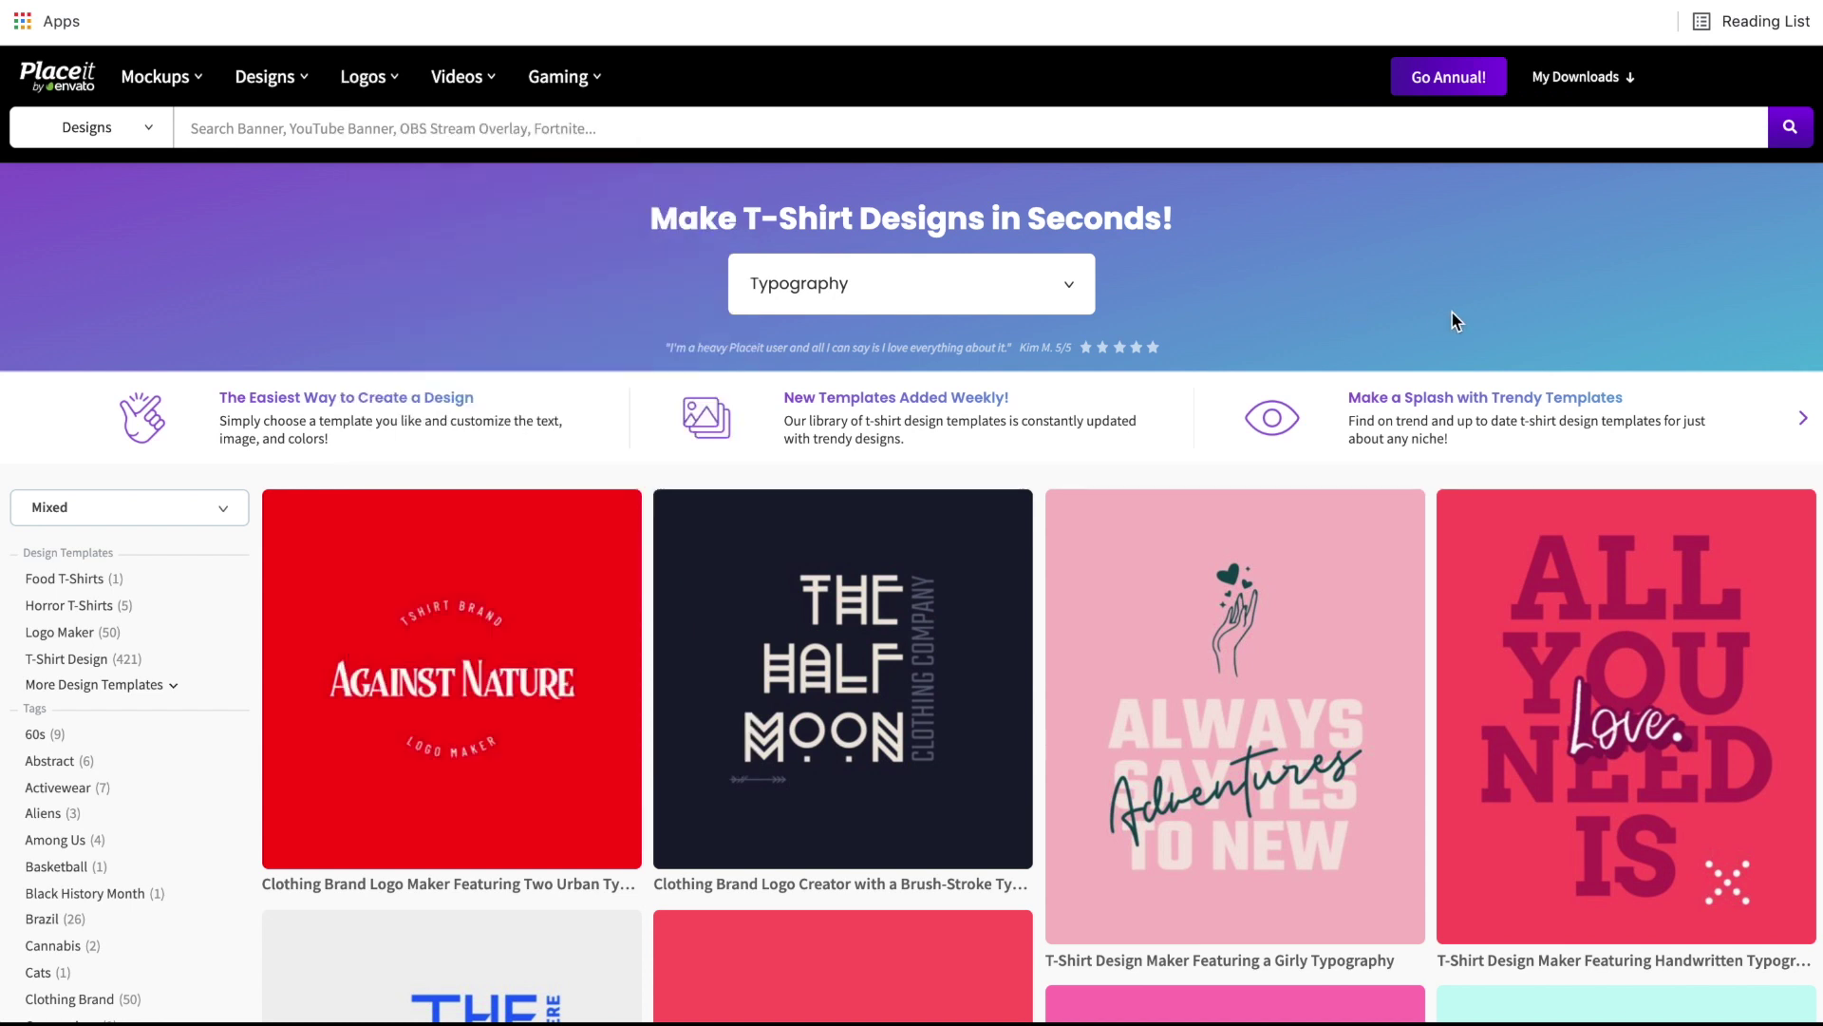
# Change the Typography templates' sort order from Mixed to Best Selling
pyautogui.click(215, 516)
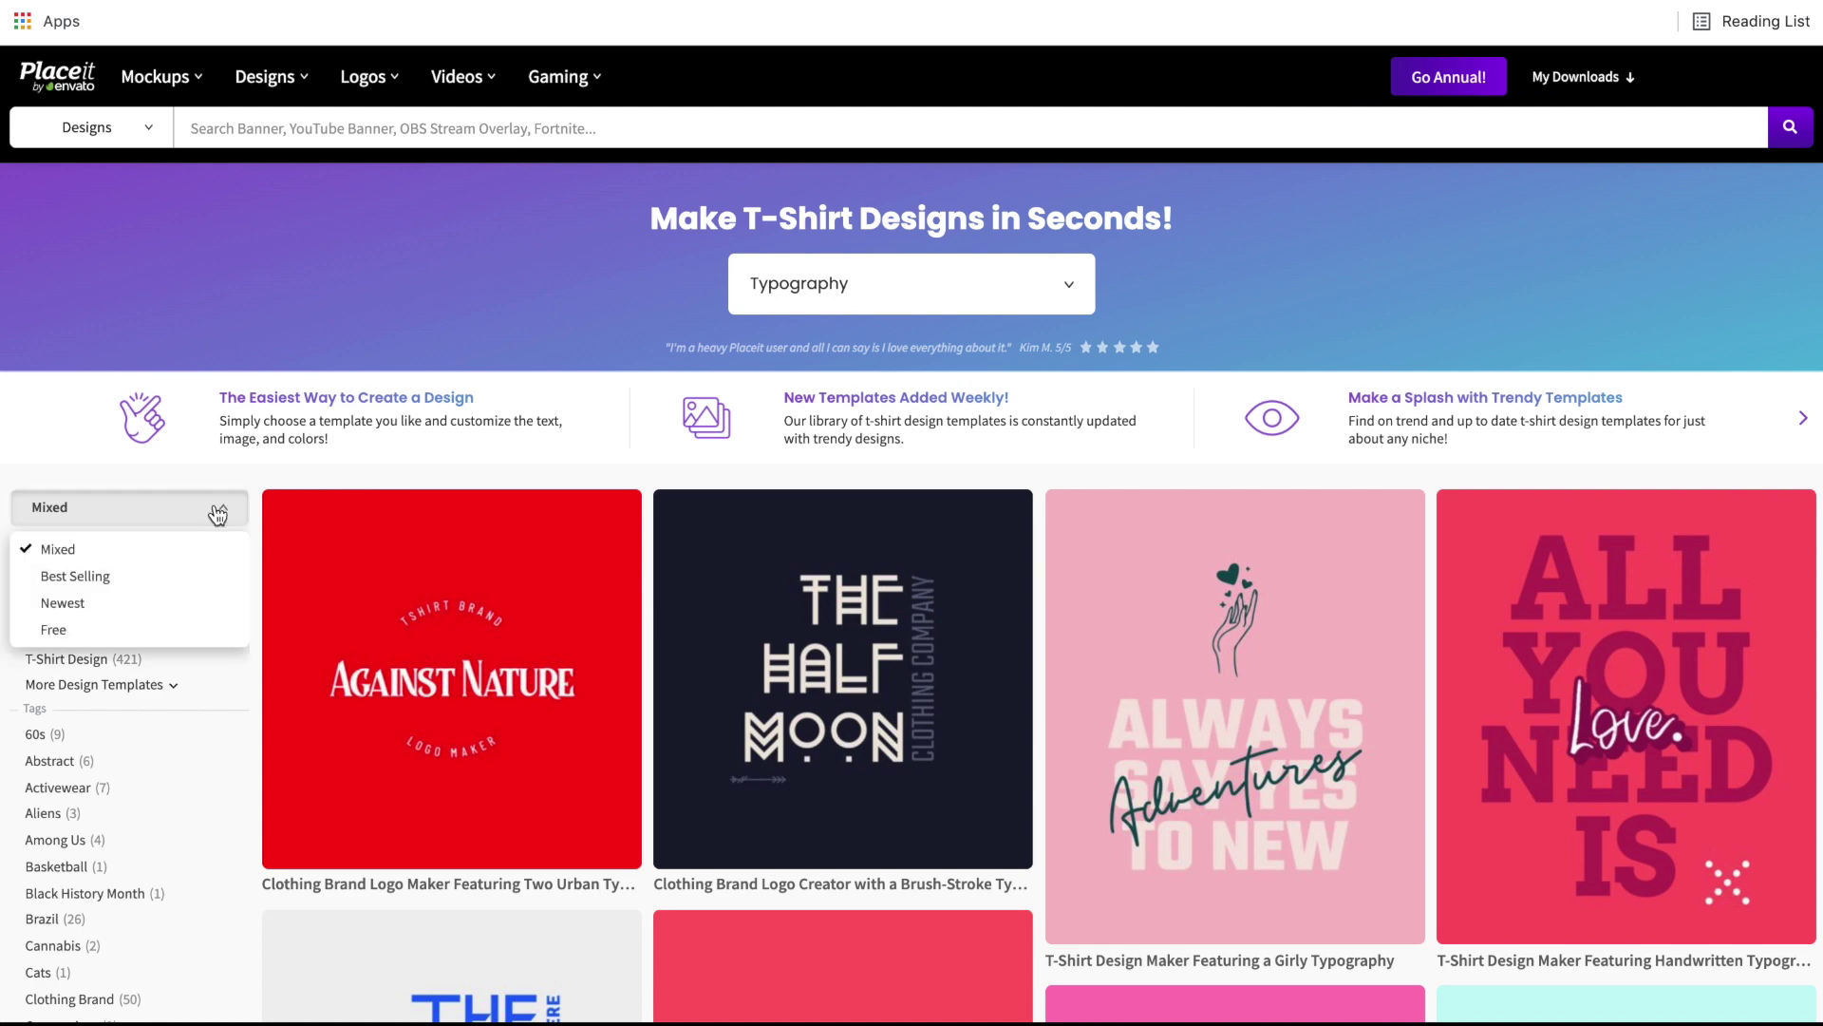
pyautogui.click(76, 577)
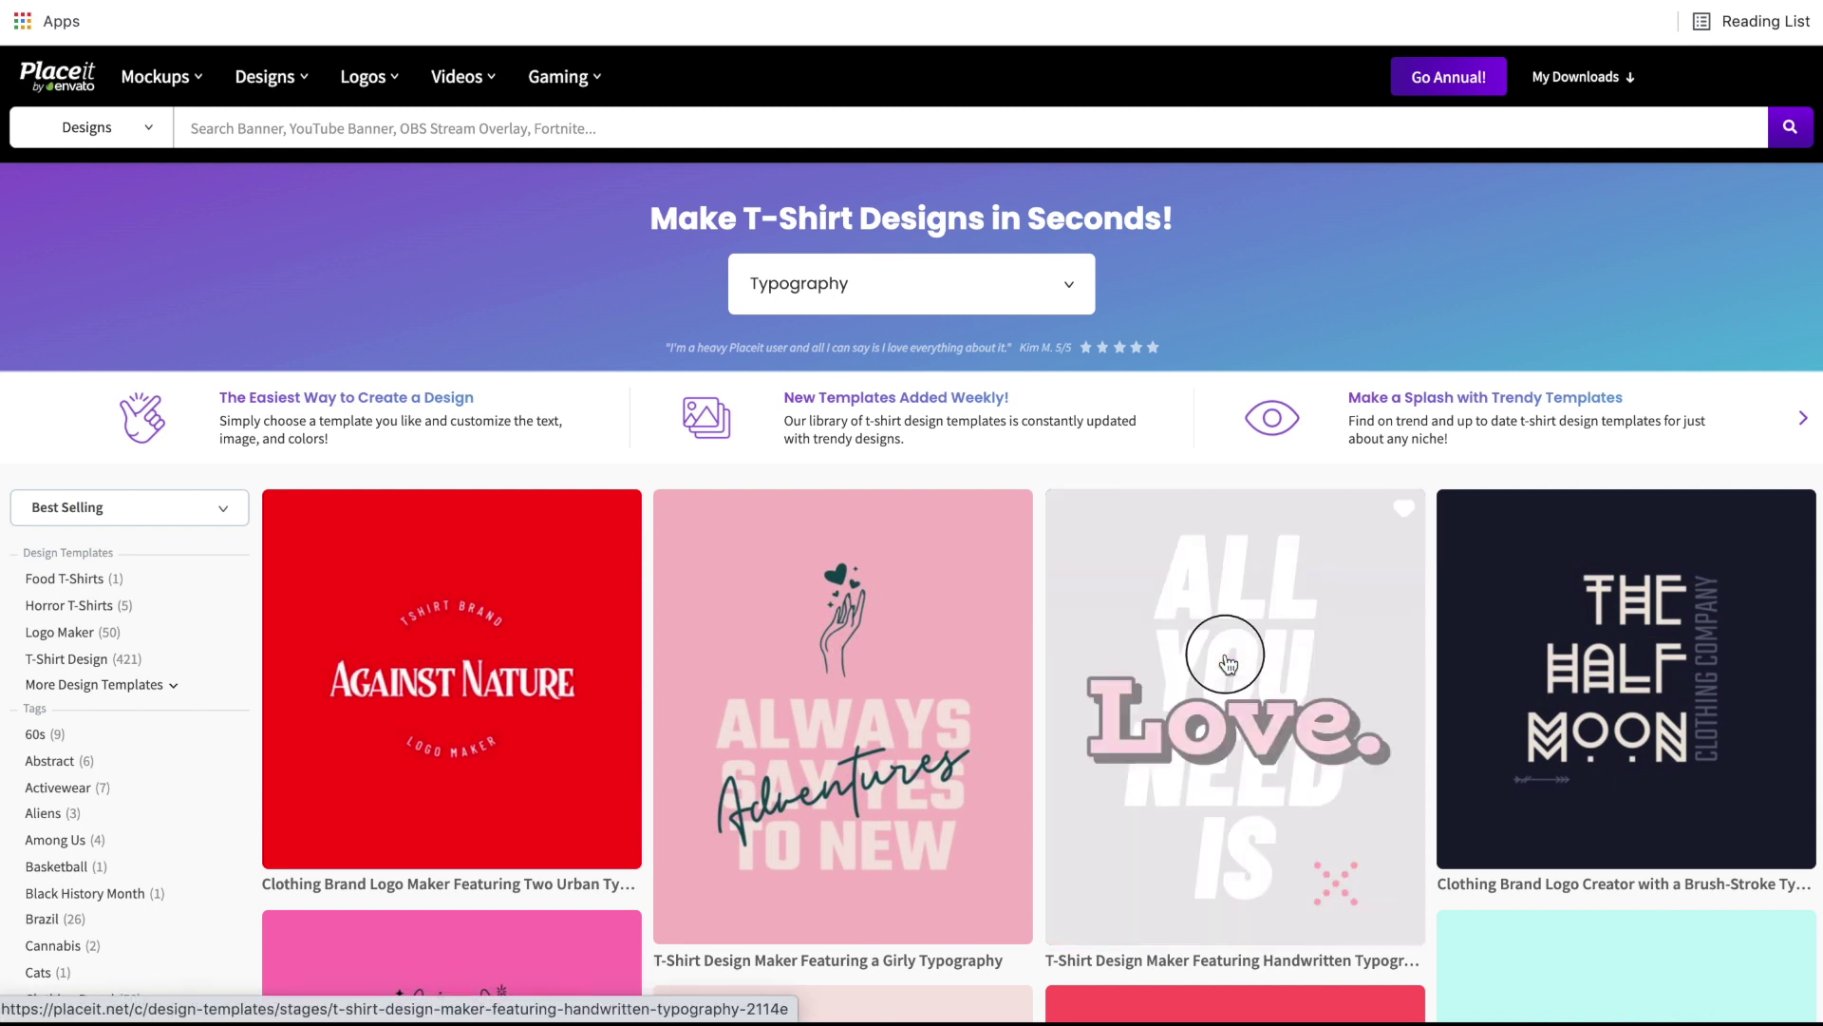
# Open the ALL YOU NEED IS Love. template, then switch its icon to No Image and back to dots
pyautogui.click(1229, 665)
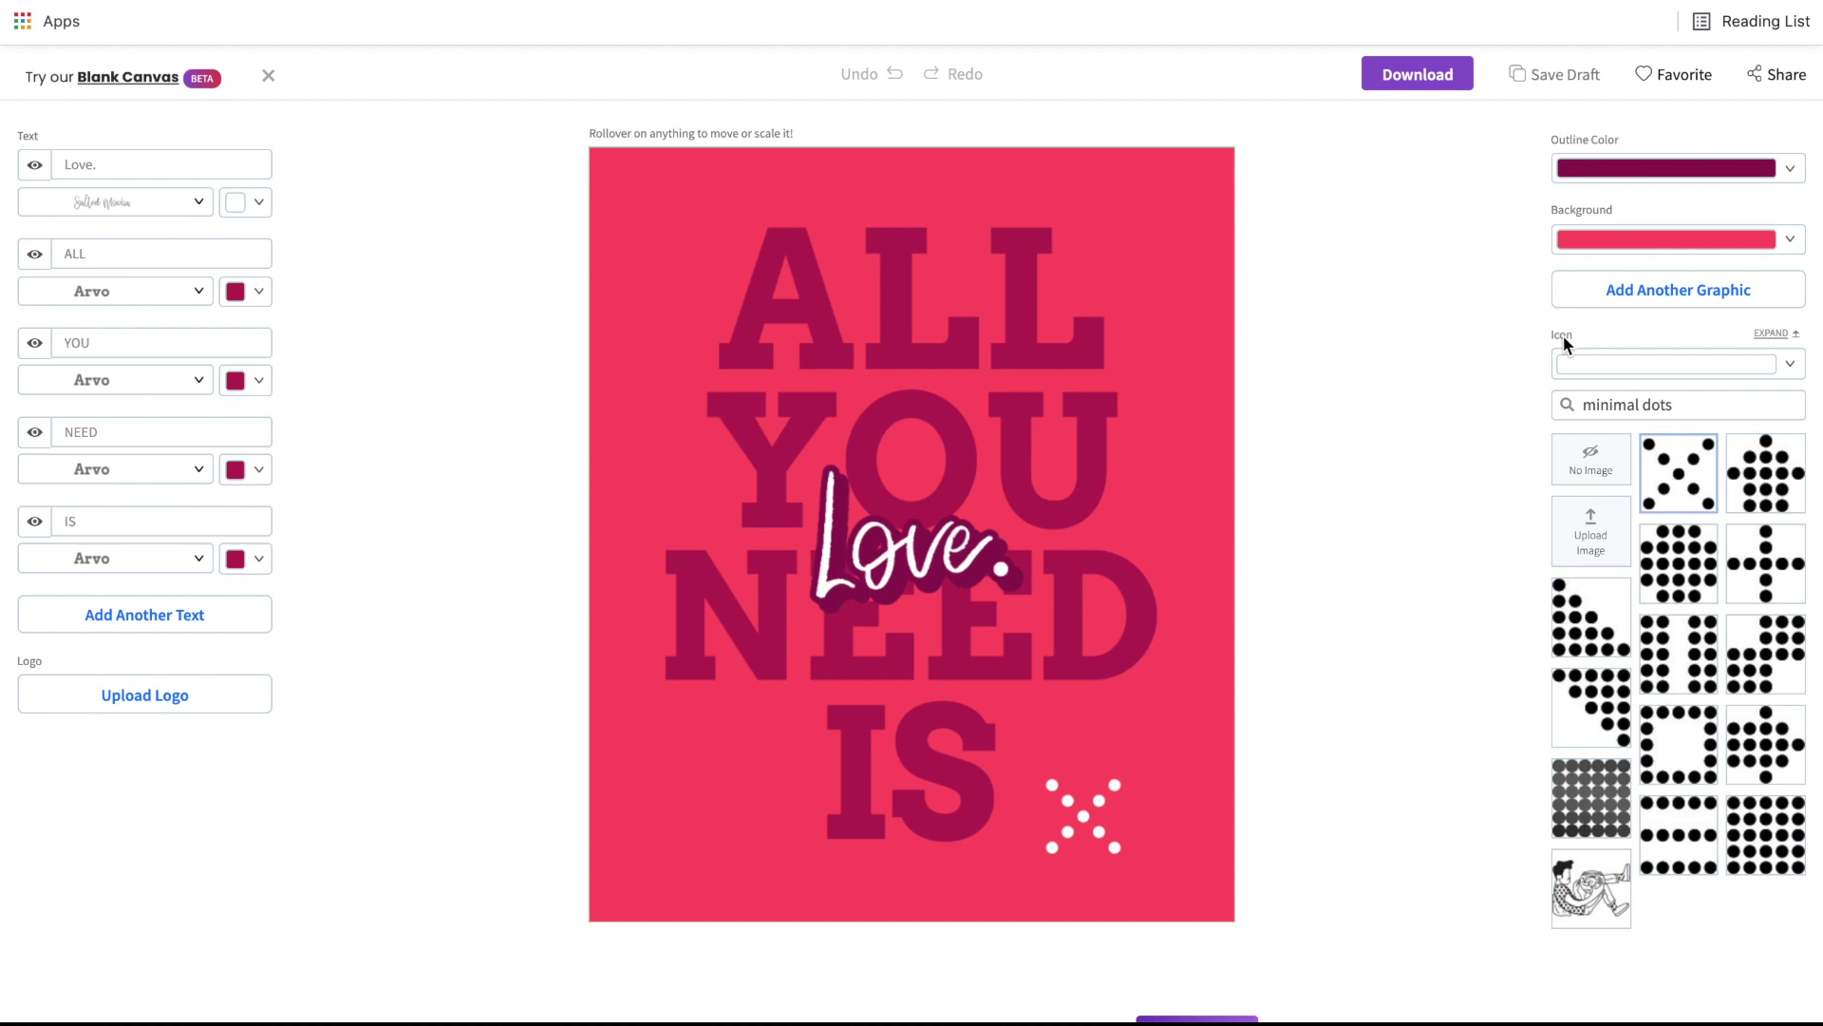
pyautogui.click(1603, 467)
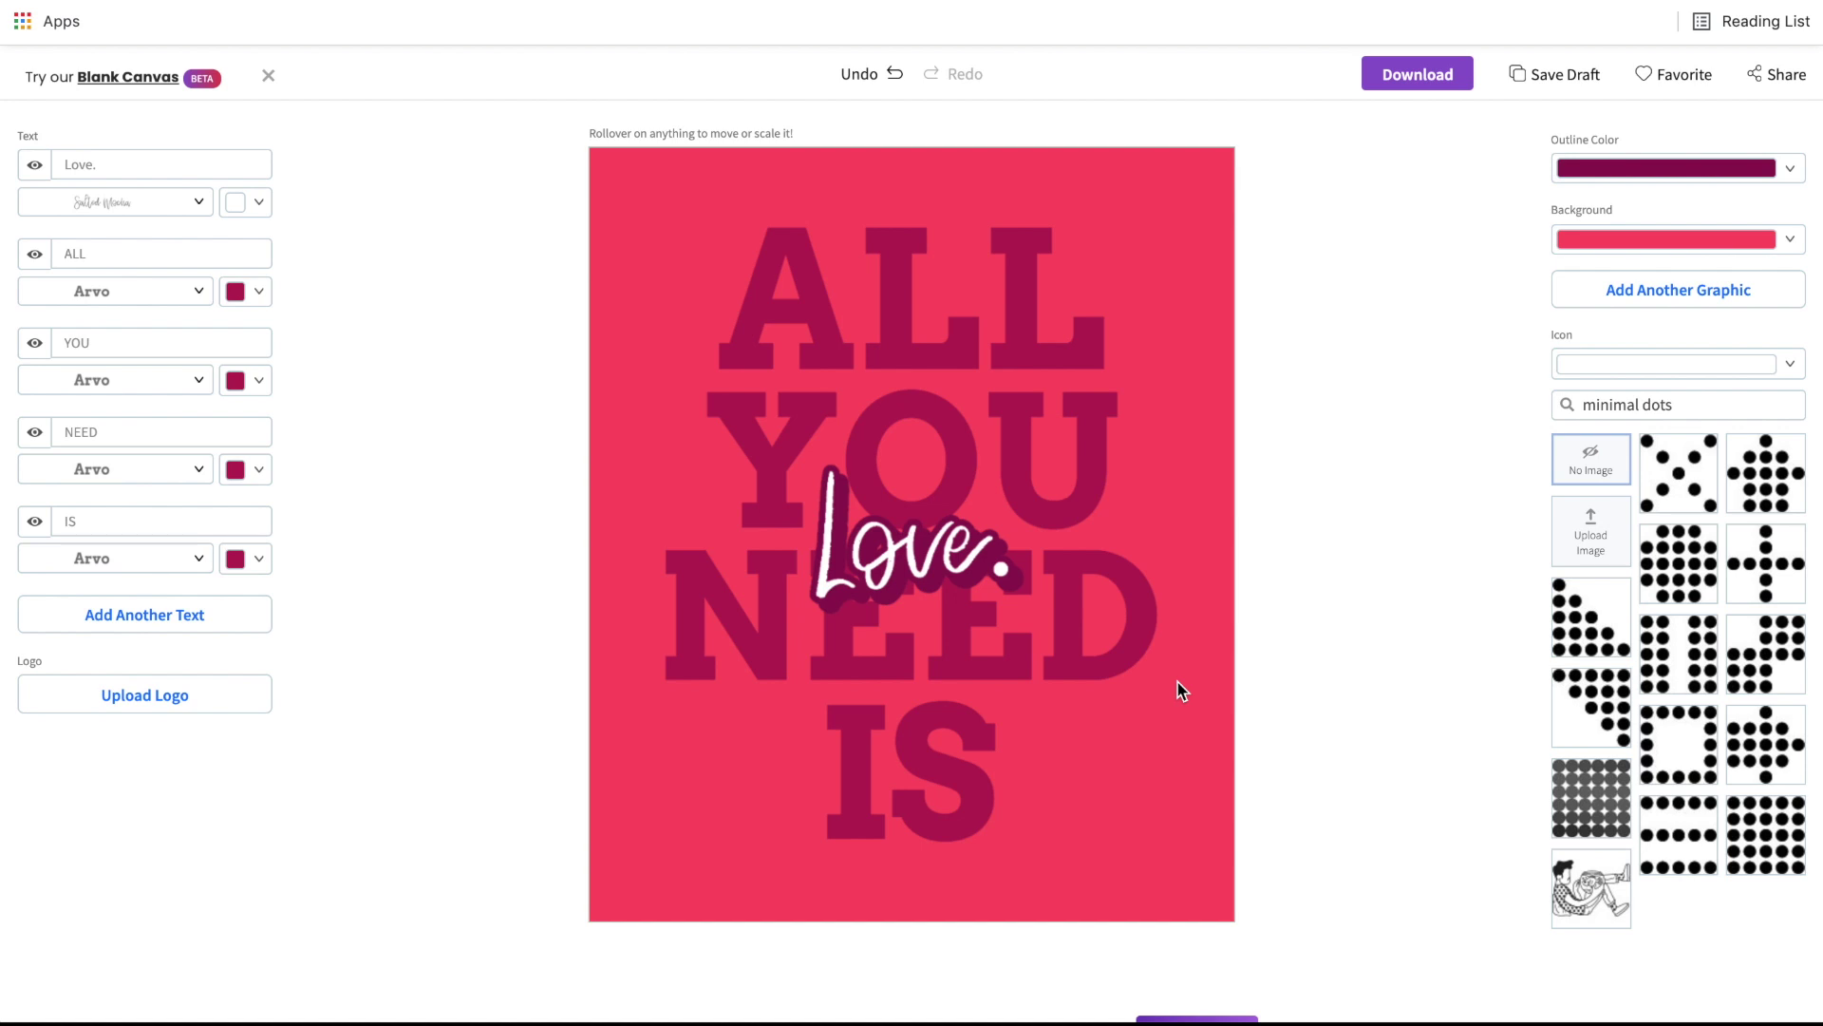
pyautogui.click(1679, 480)
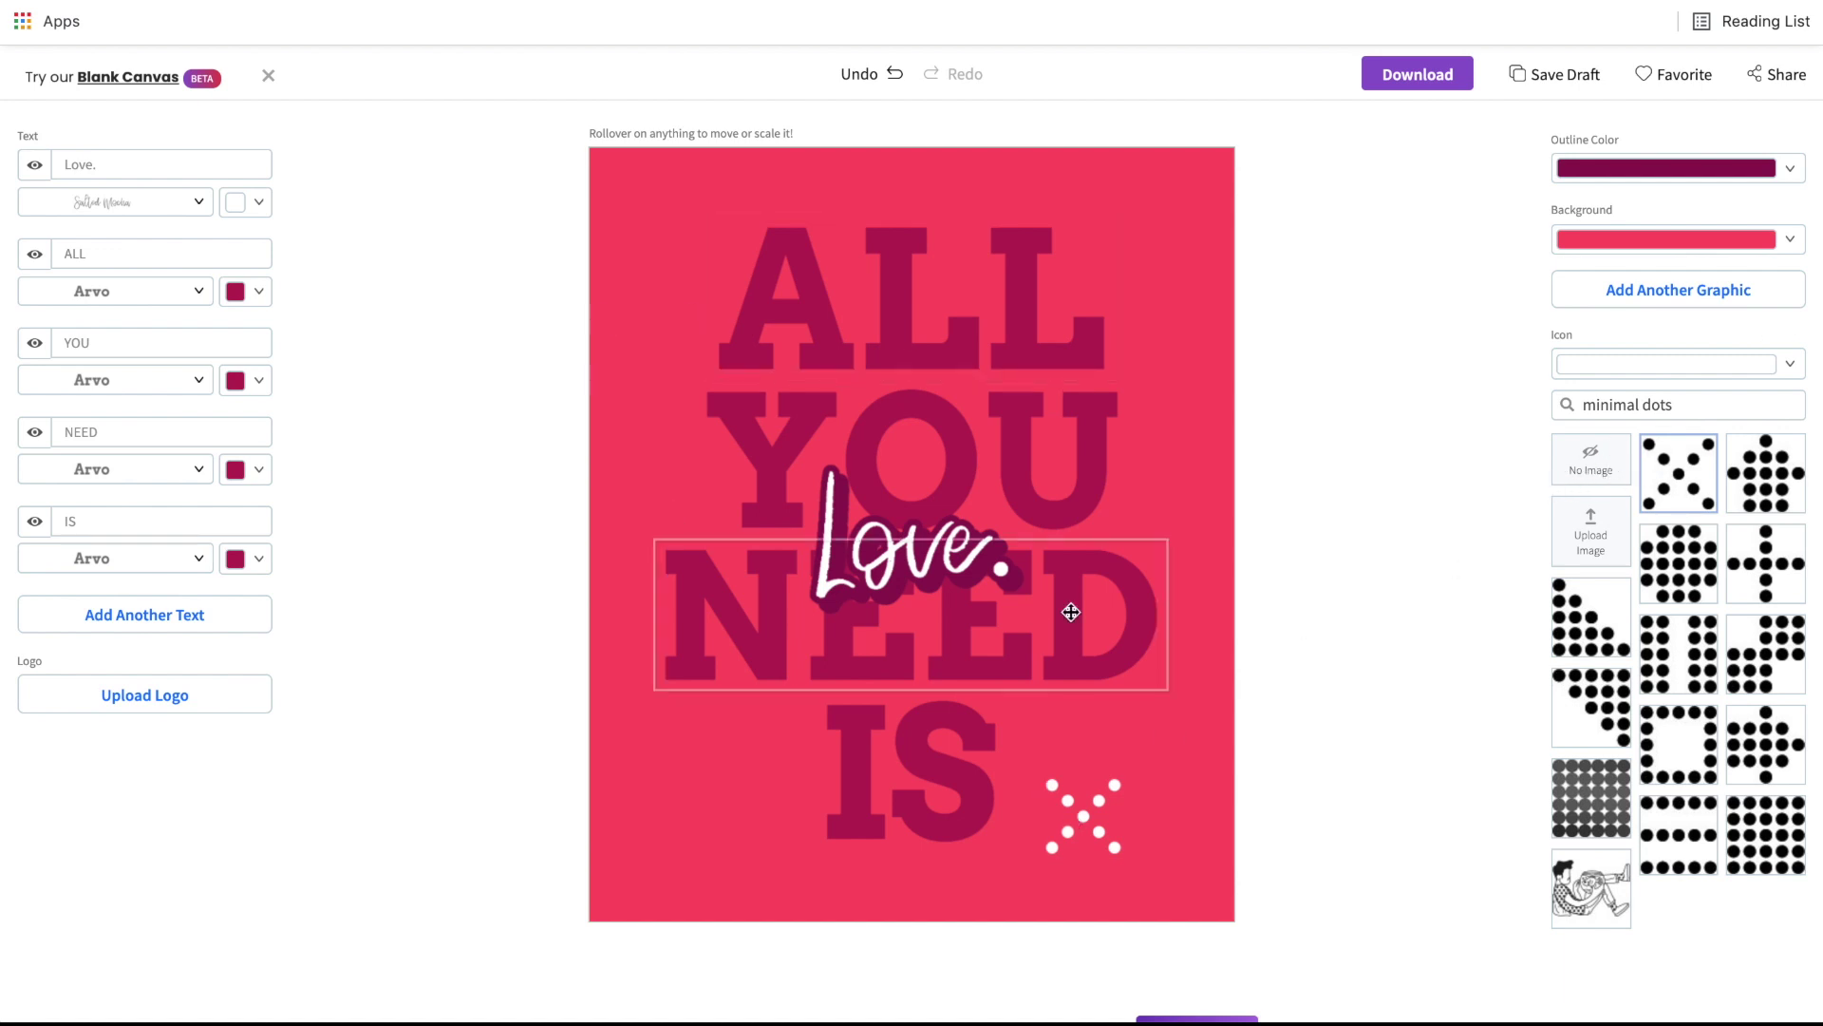
# Drag the dots graphic off the canvas, reset the layout, and drag it off again
pyautogui.moveTo(1090, 839); pyautogui.dragTo(1410, 763)
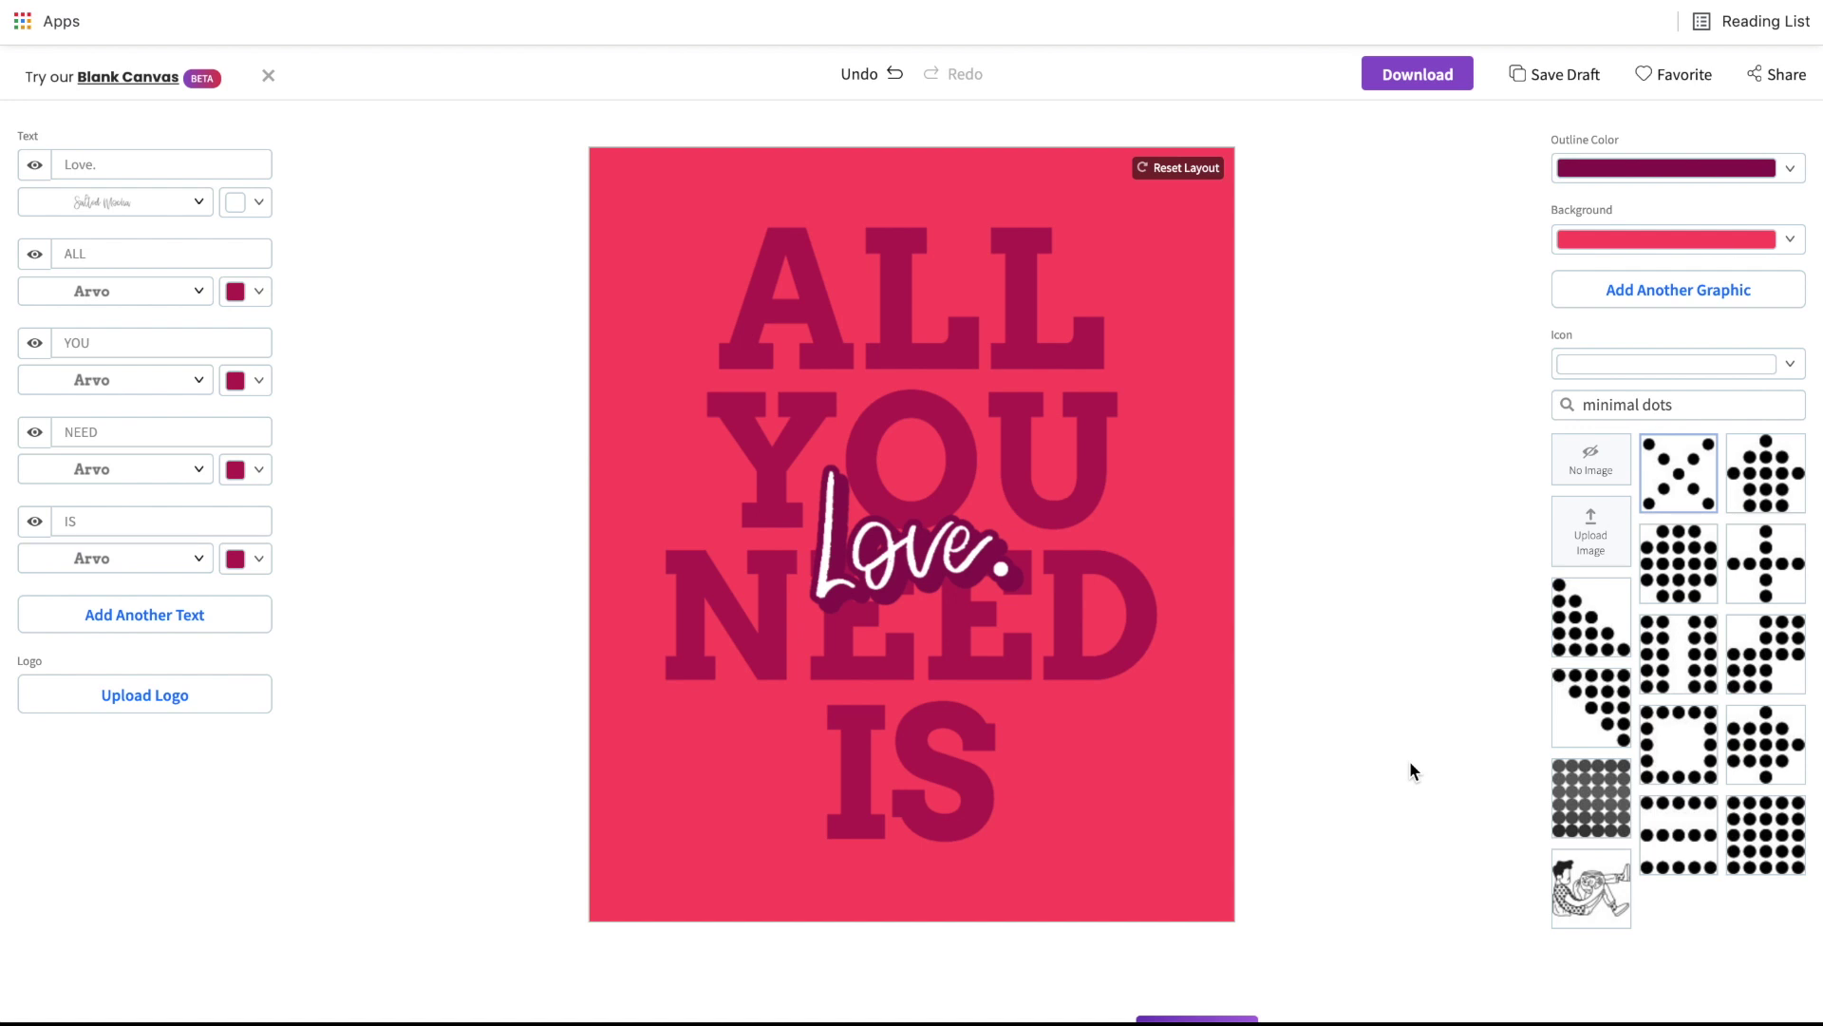
pyautogui.click(1172, 168)
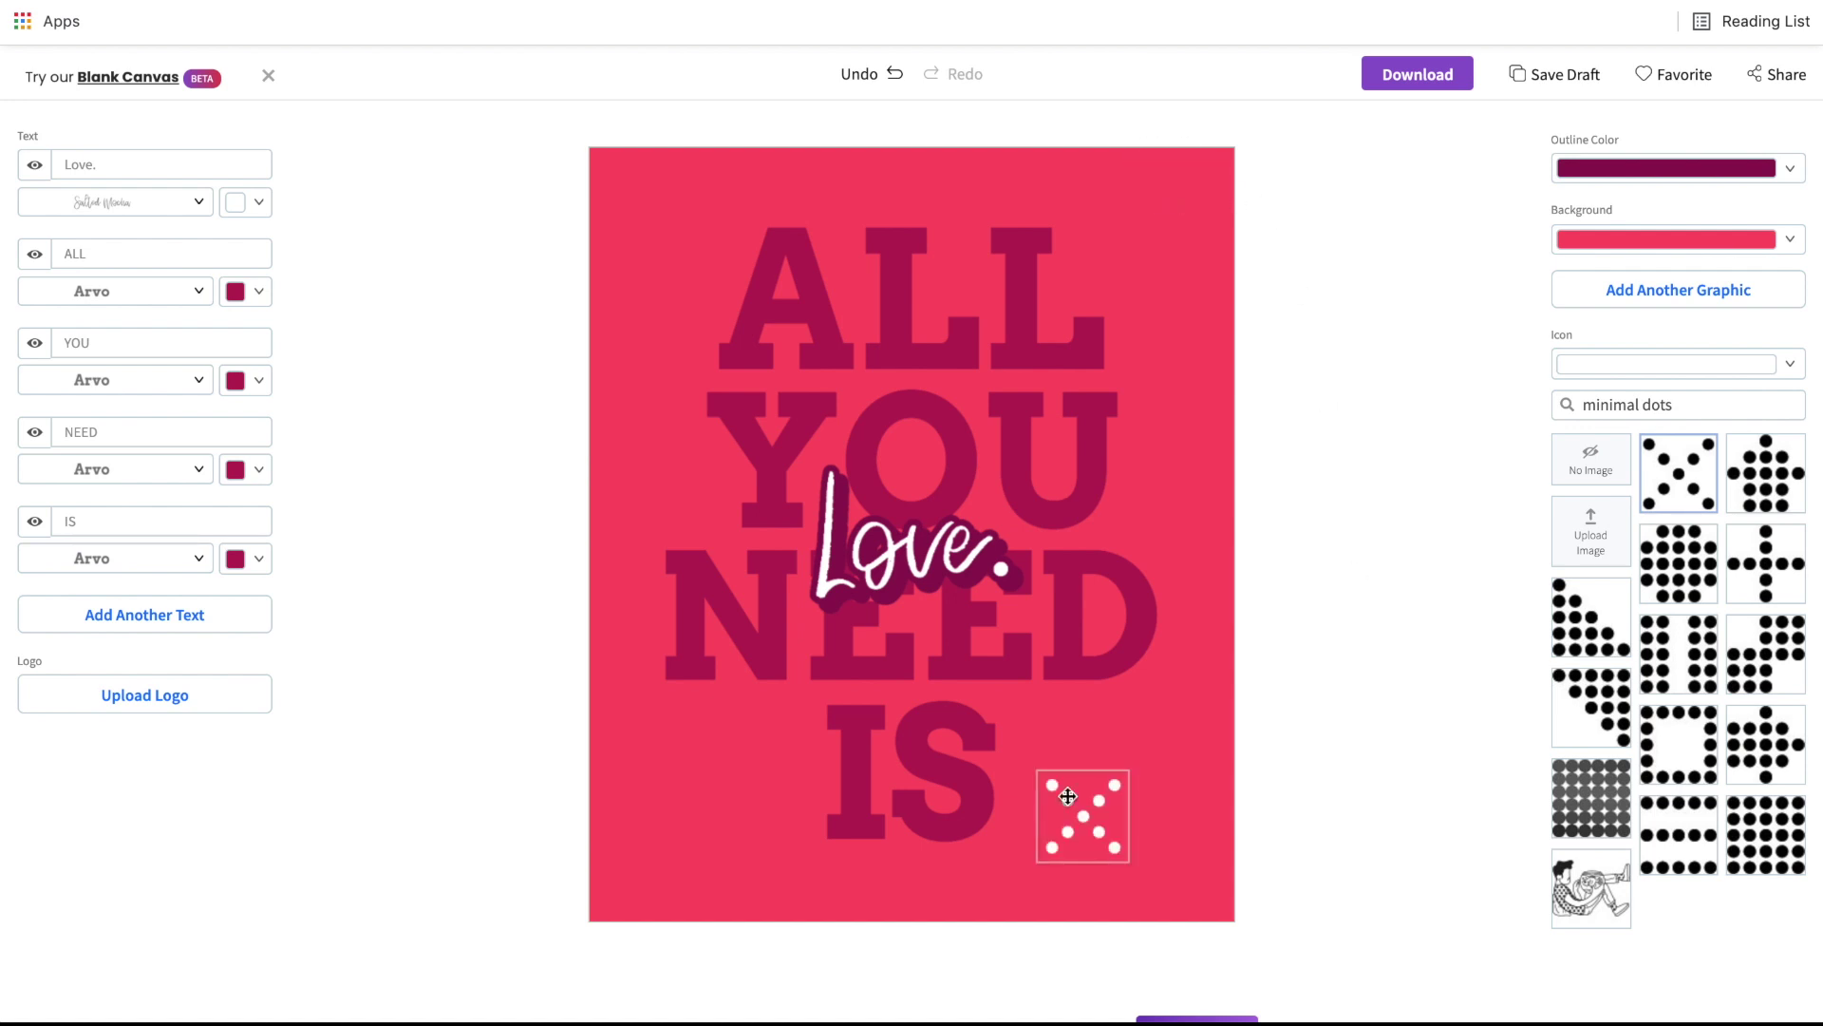
pyautogui.moveTo(1075, 822); pyautogui.dragTo(1368, 772)
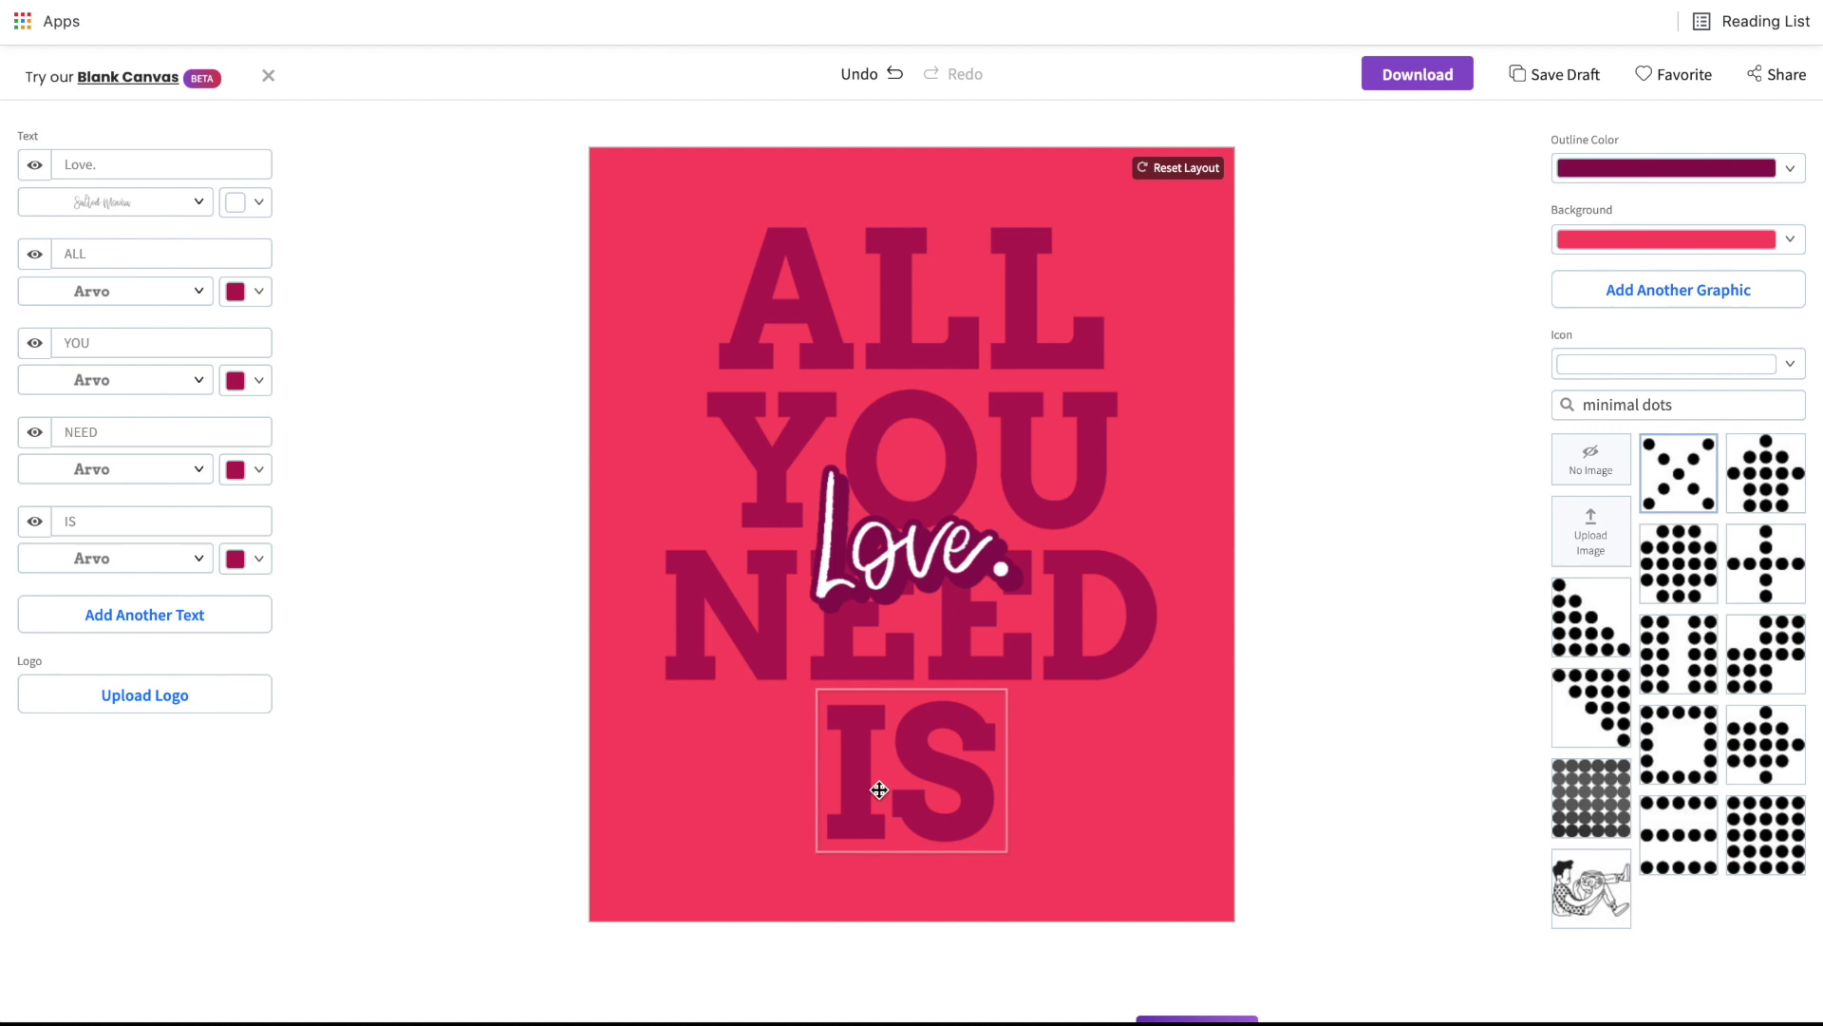
pyautogui.moveTo(880, 790); pyautogui.dragTo(289, 783)
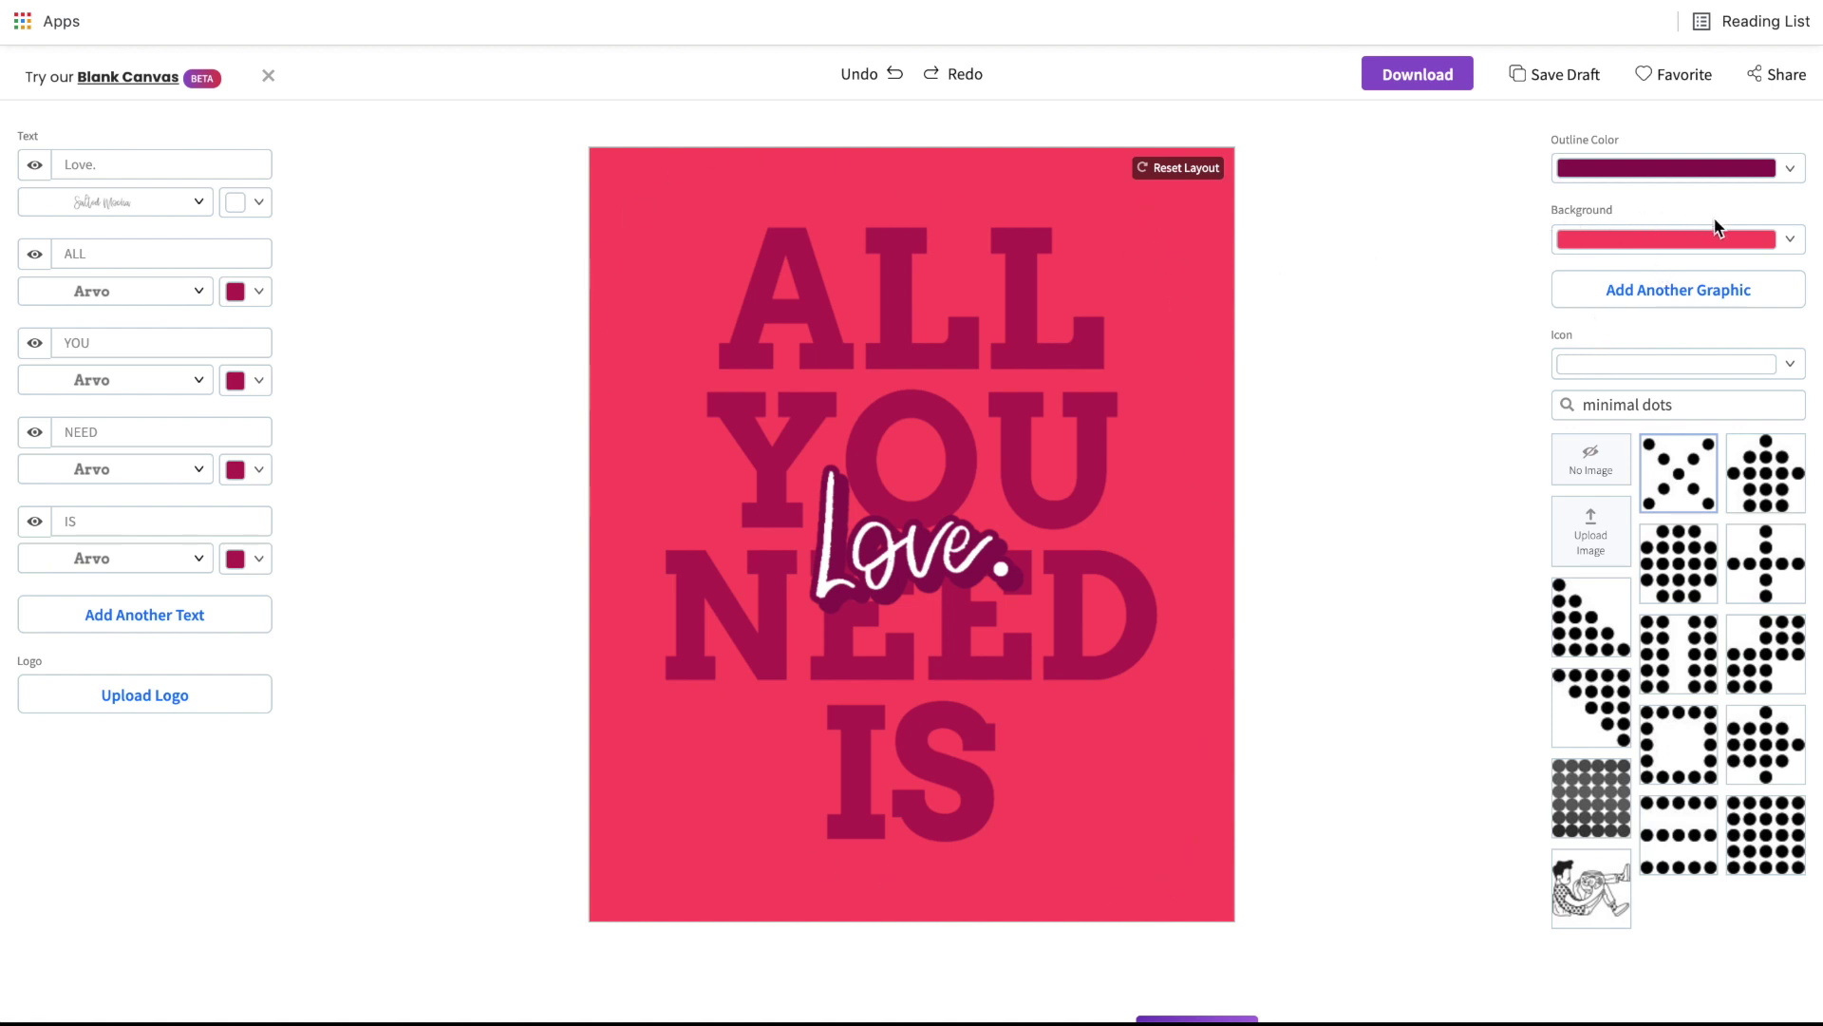
# Preview black, white and magenta backgrounds, then set the design background to transparent
pyautogui.click(1791, 243)
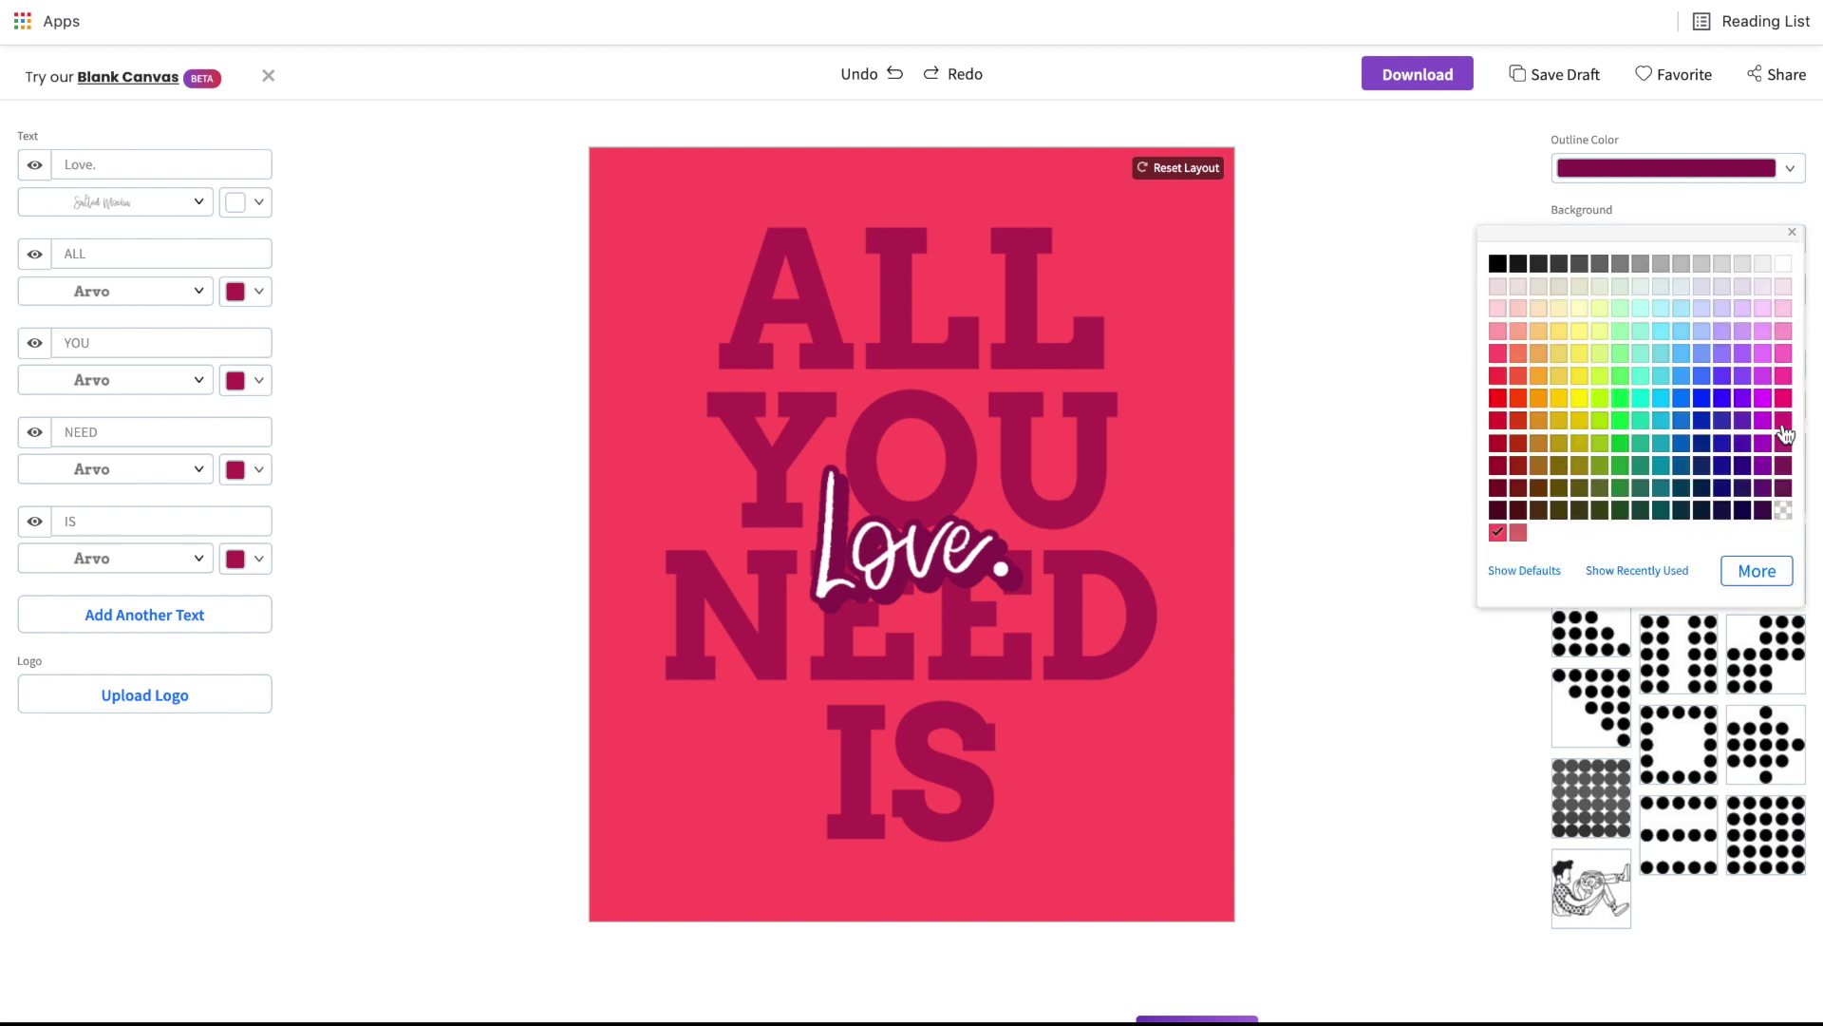
pyautogui.click(1784, 512)
pyautogui.click(1324, 420)
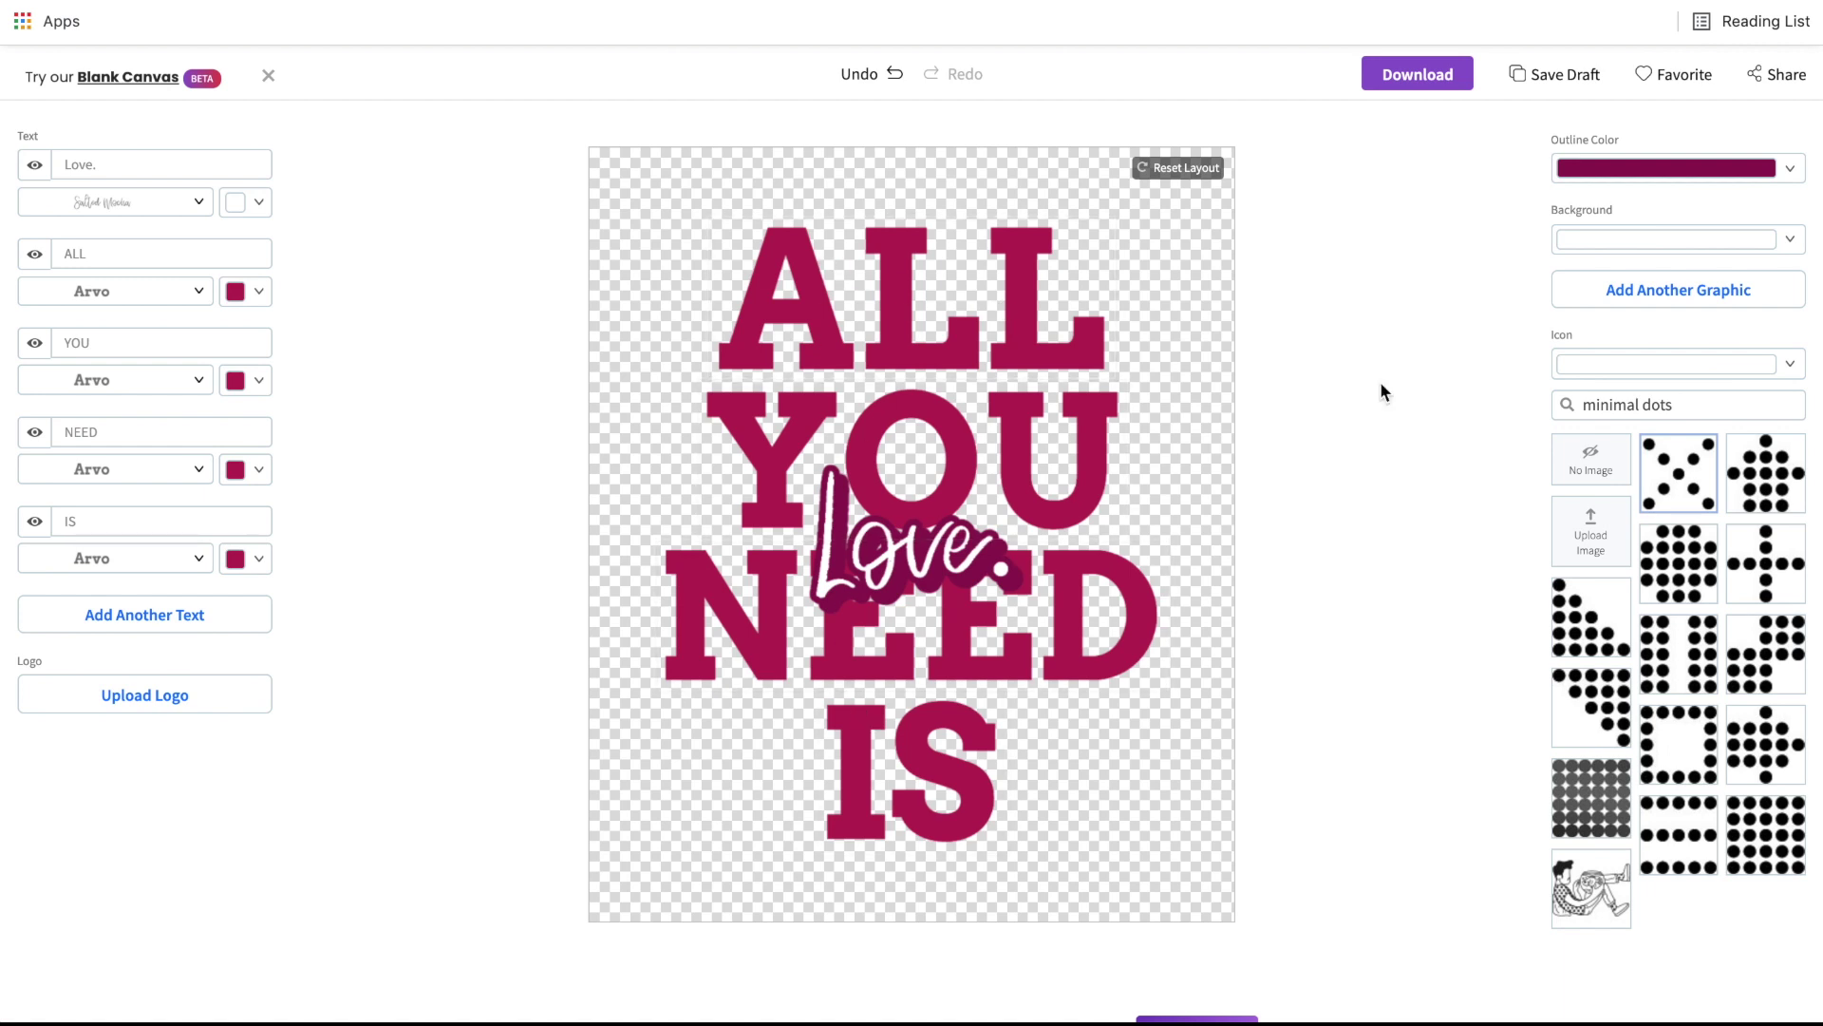
pyautogui.click(1791, 239)
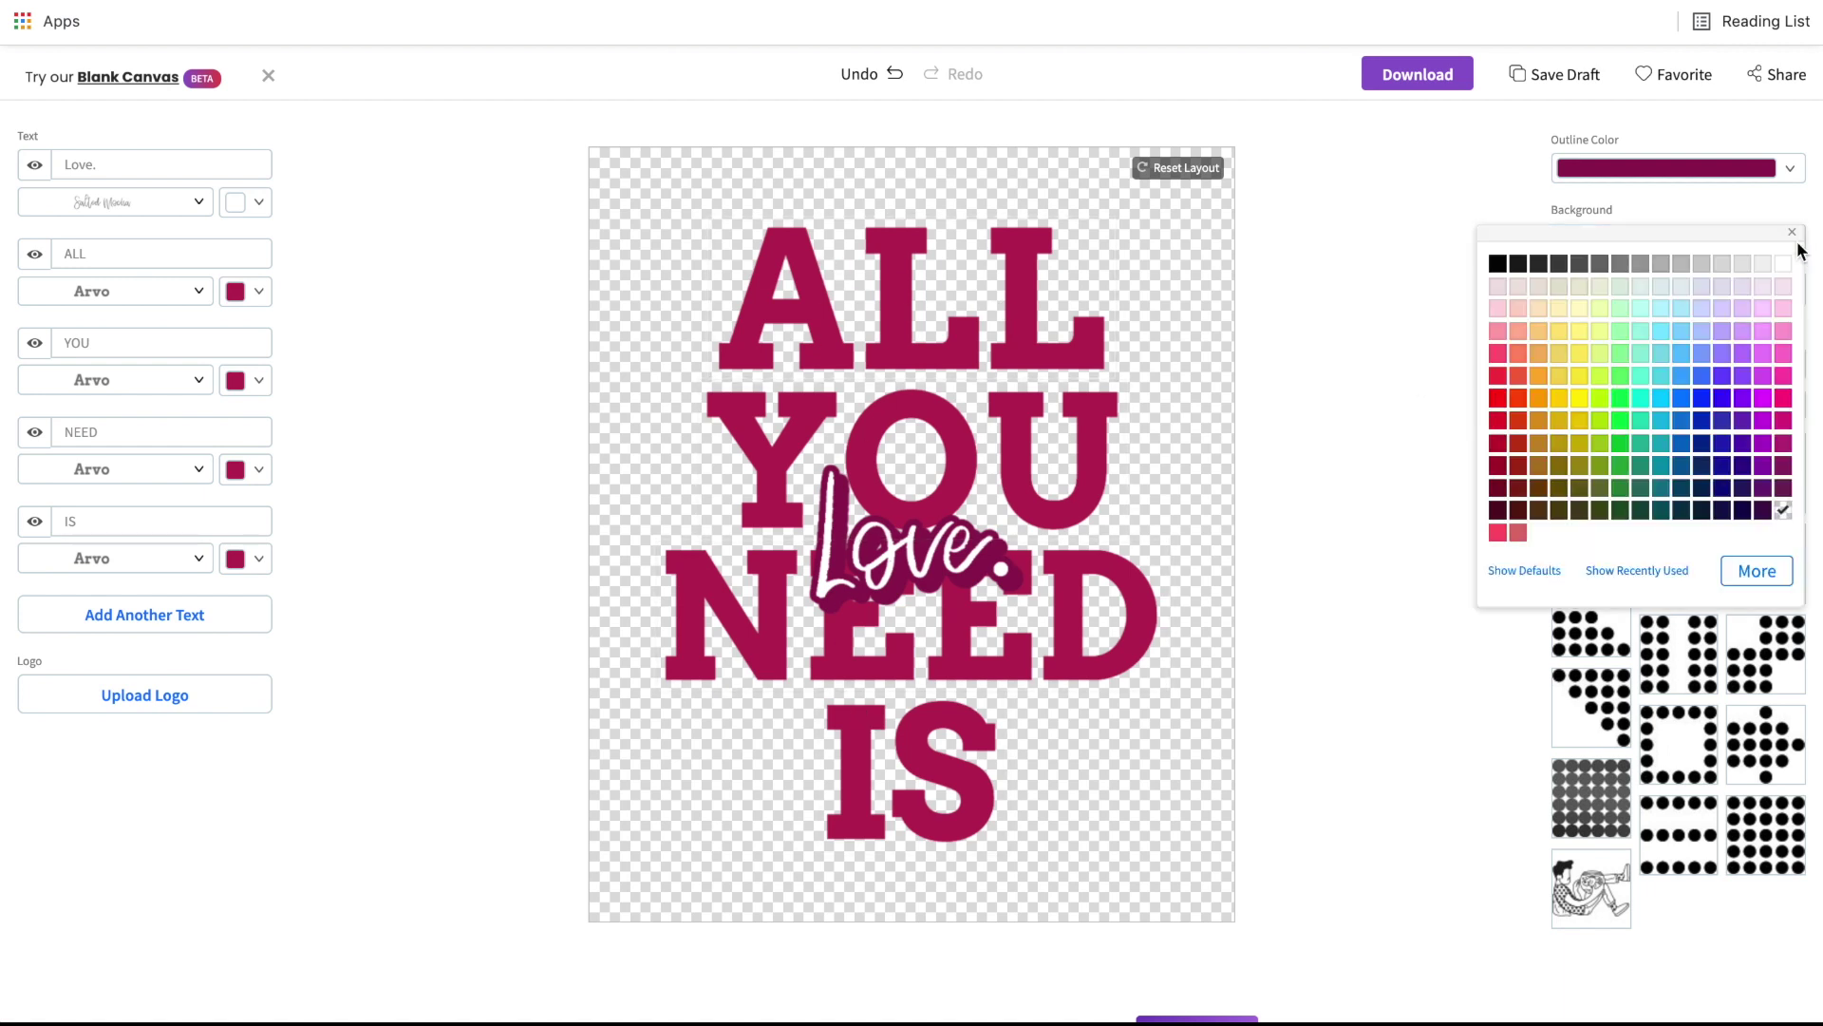
pyautogui.click(1499, 270)
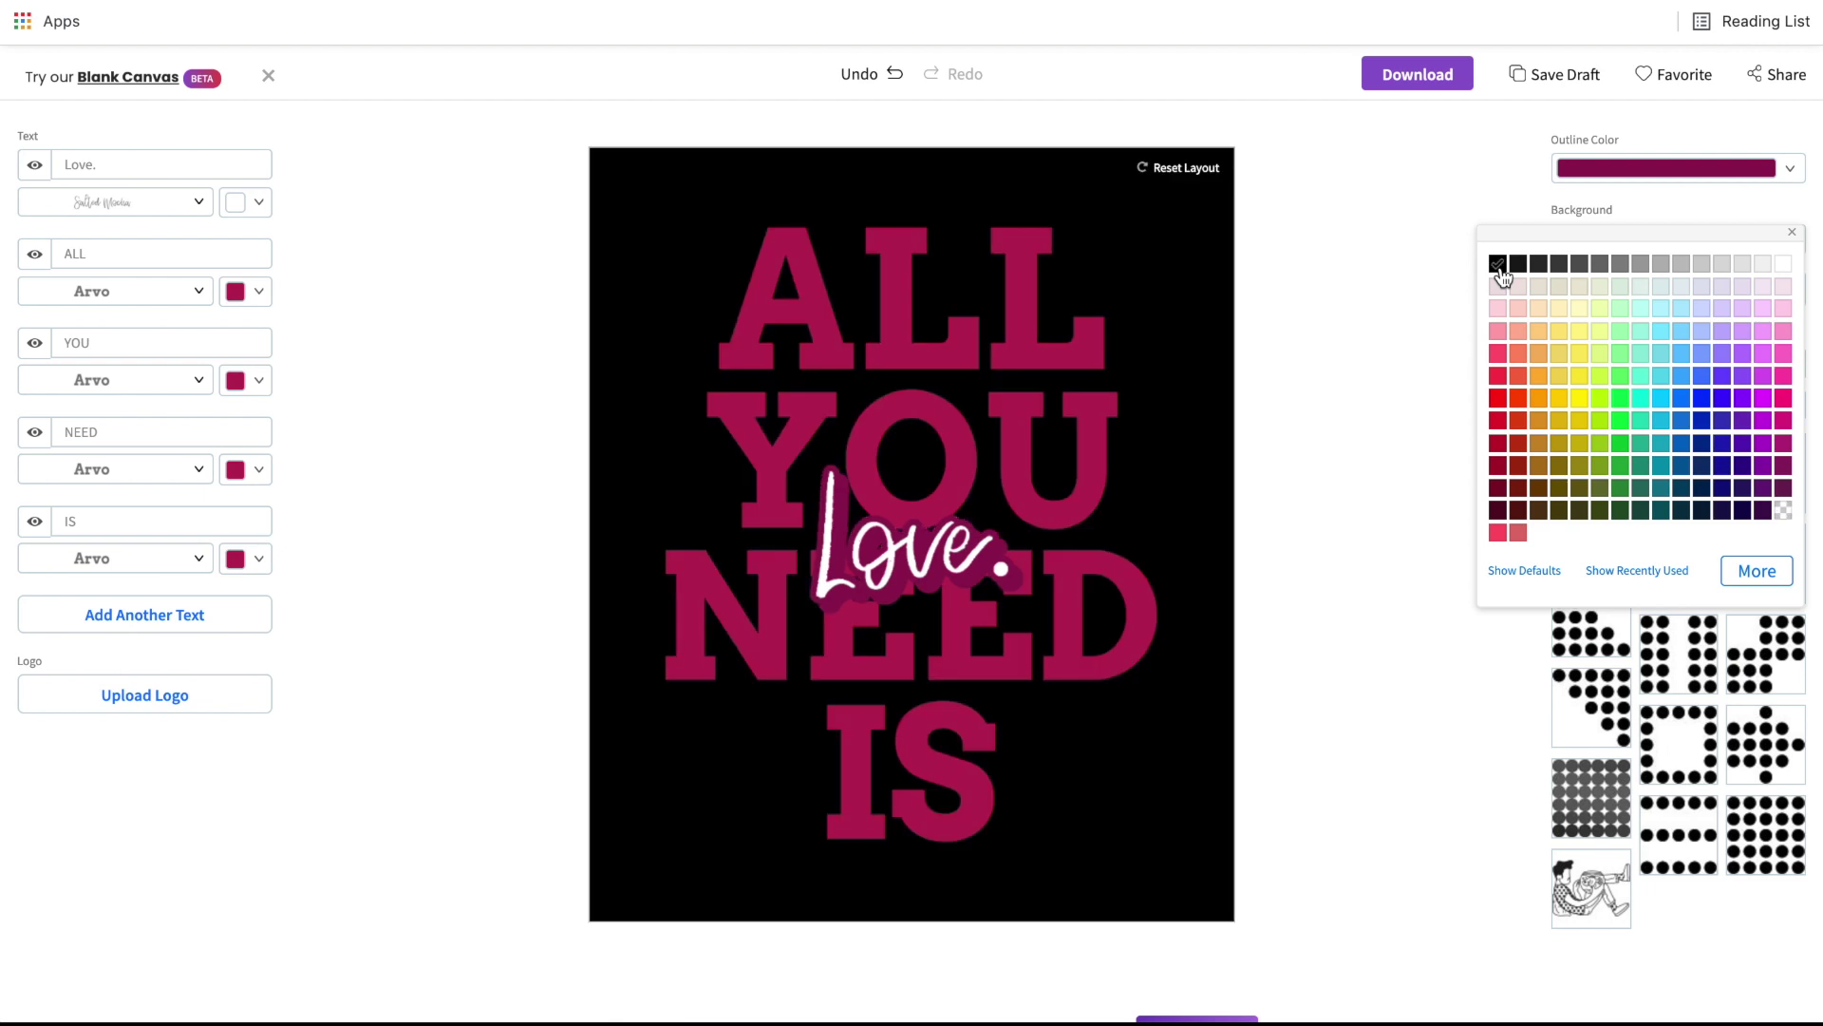
pyautogui.click(1785, 269)
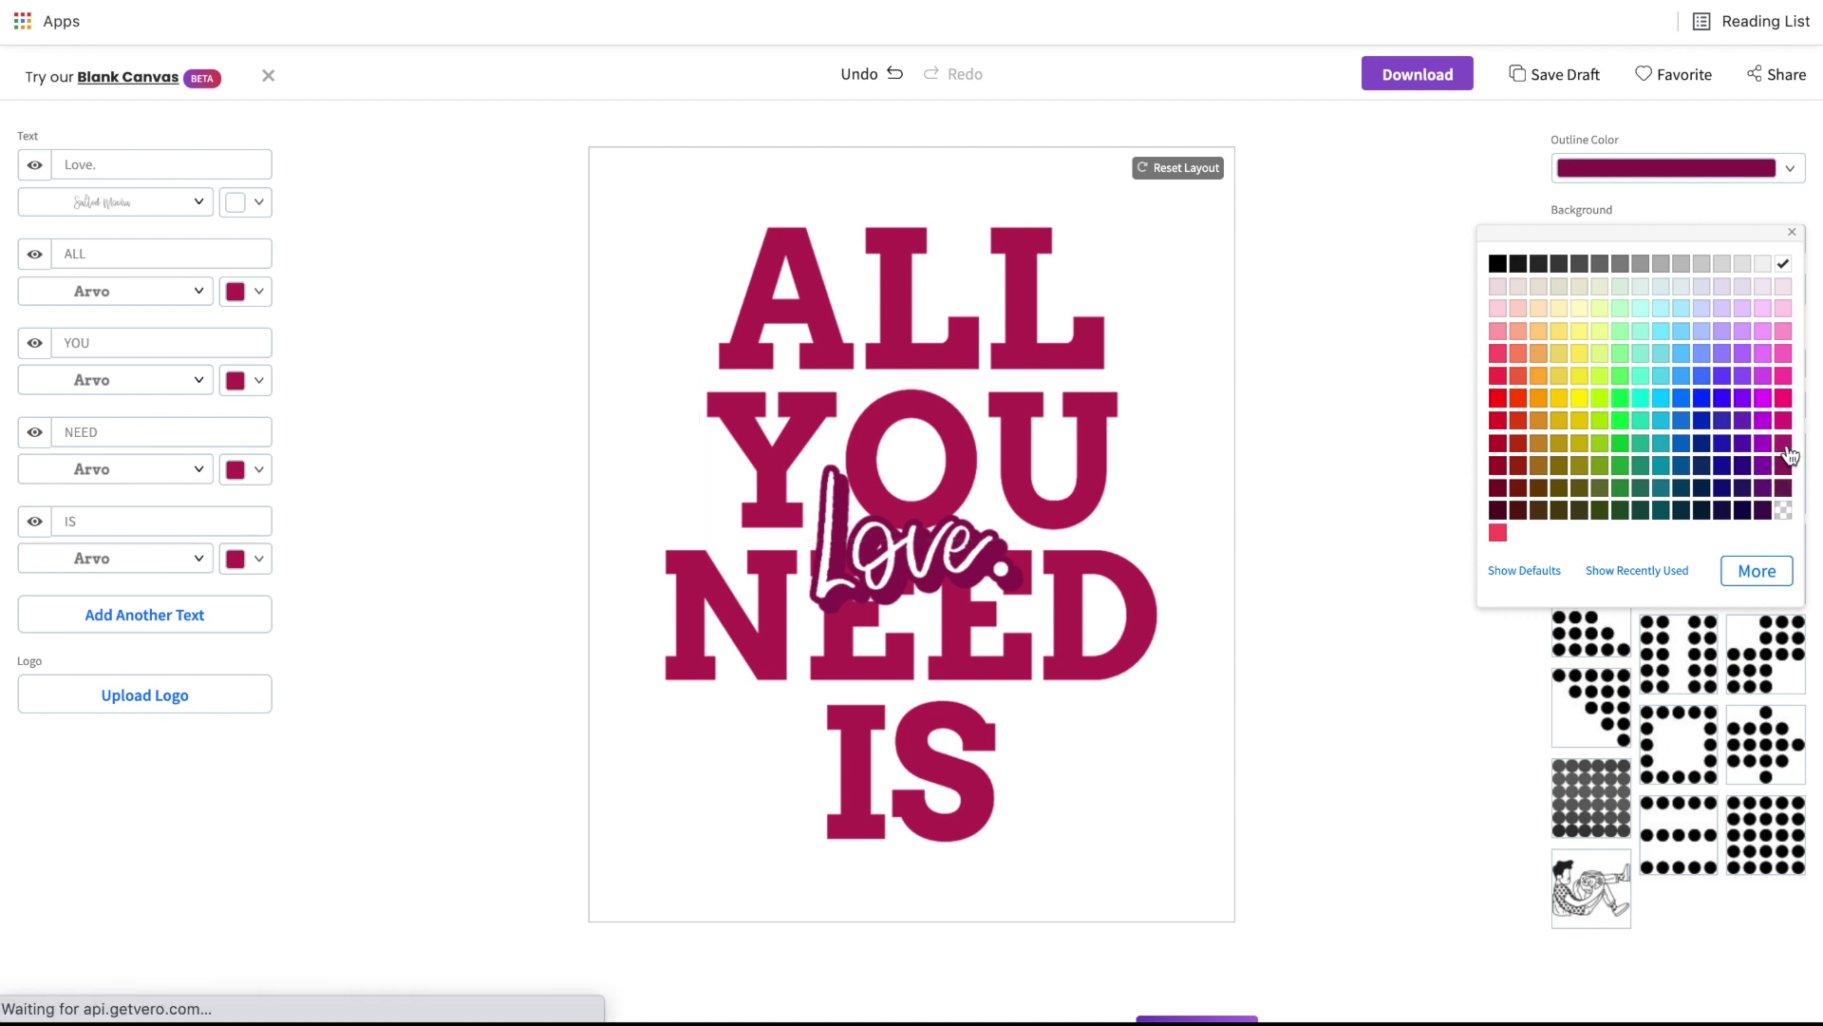
pyautogui.click(1786, 444)
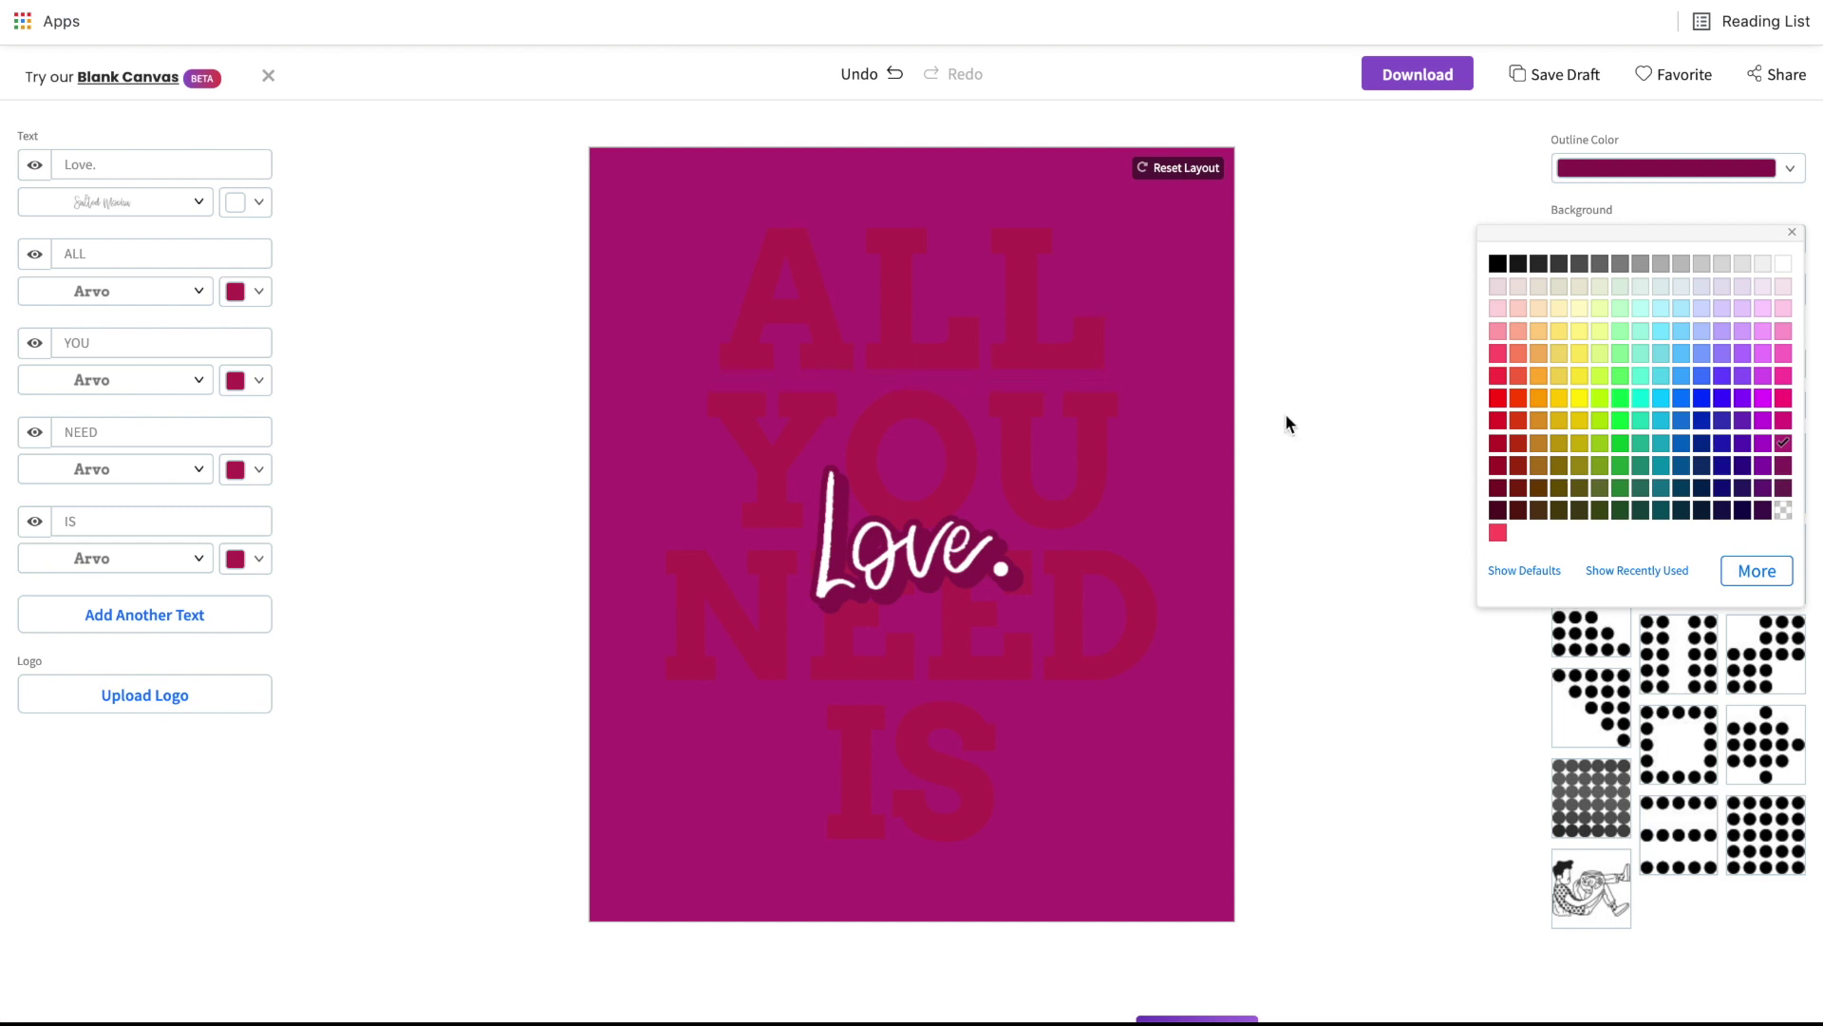
pyautogui.click(915, 304)
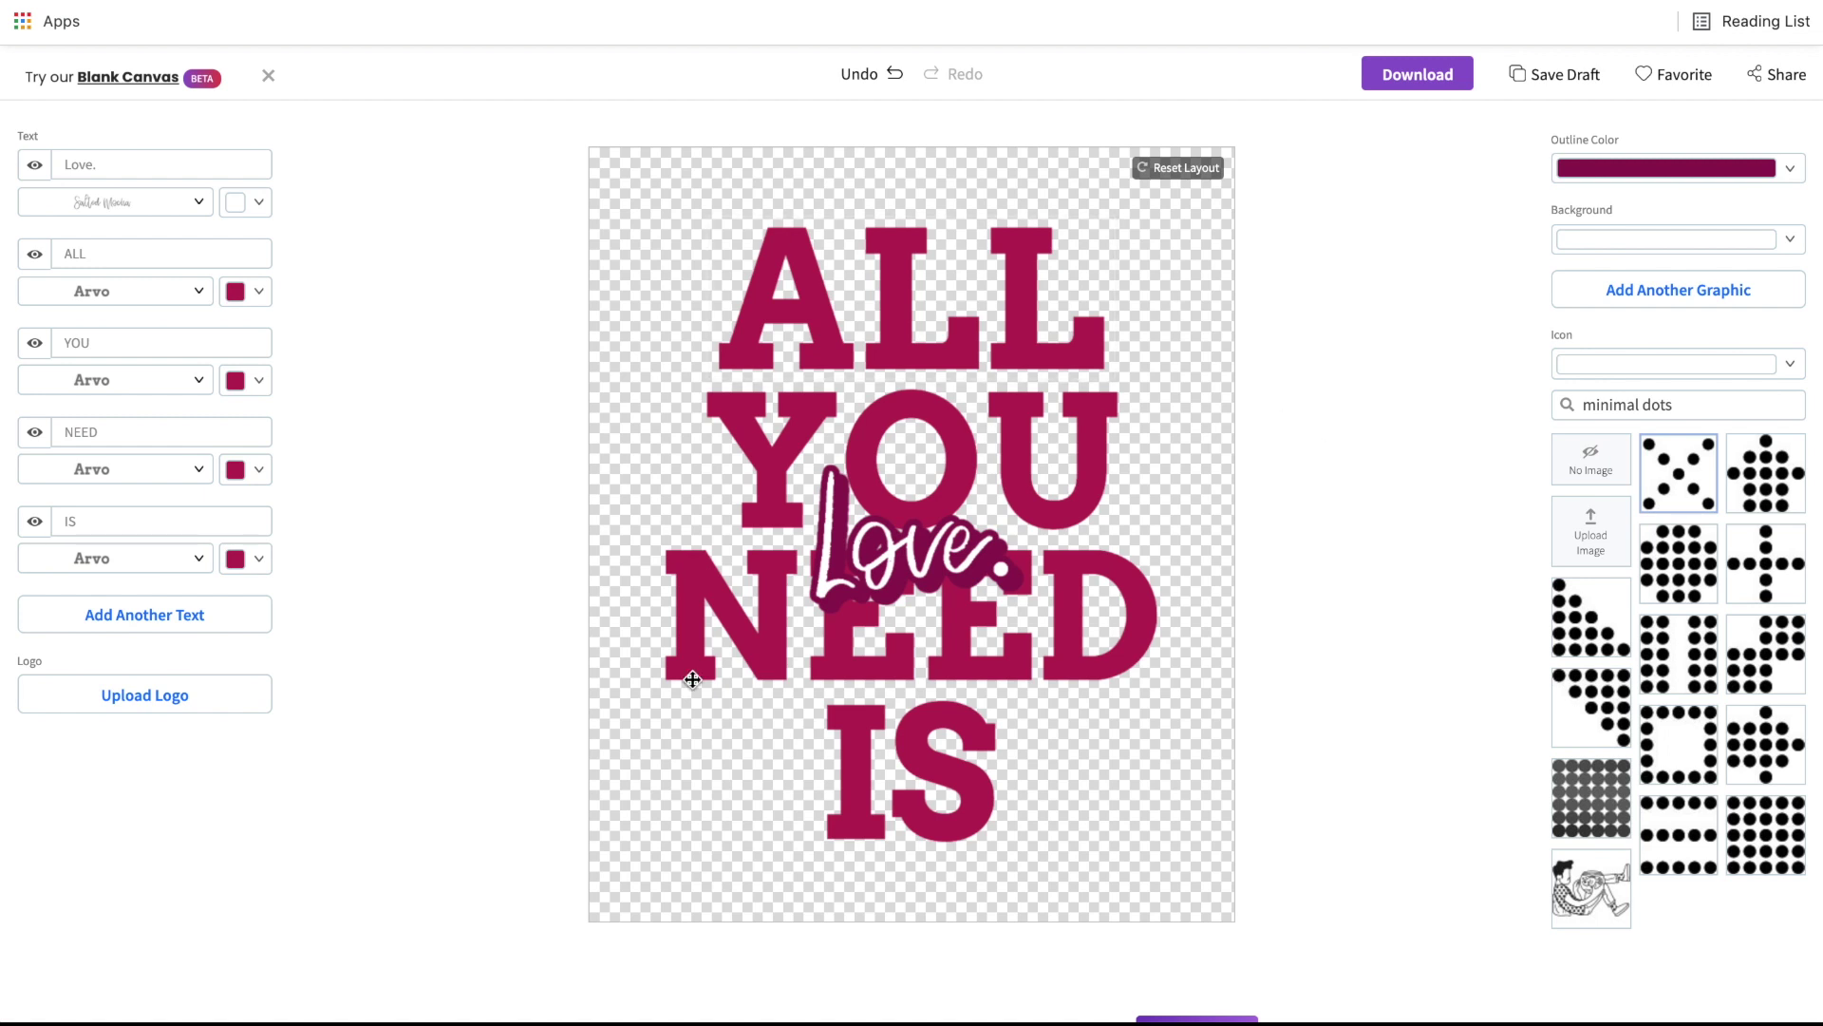
# Download the design as t-shirt-design-maker-featuring-handwritten-typography-2114e.png and open the PNG
pyautogui.click(1438, 76)
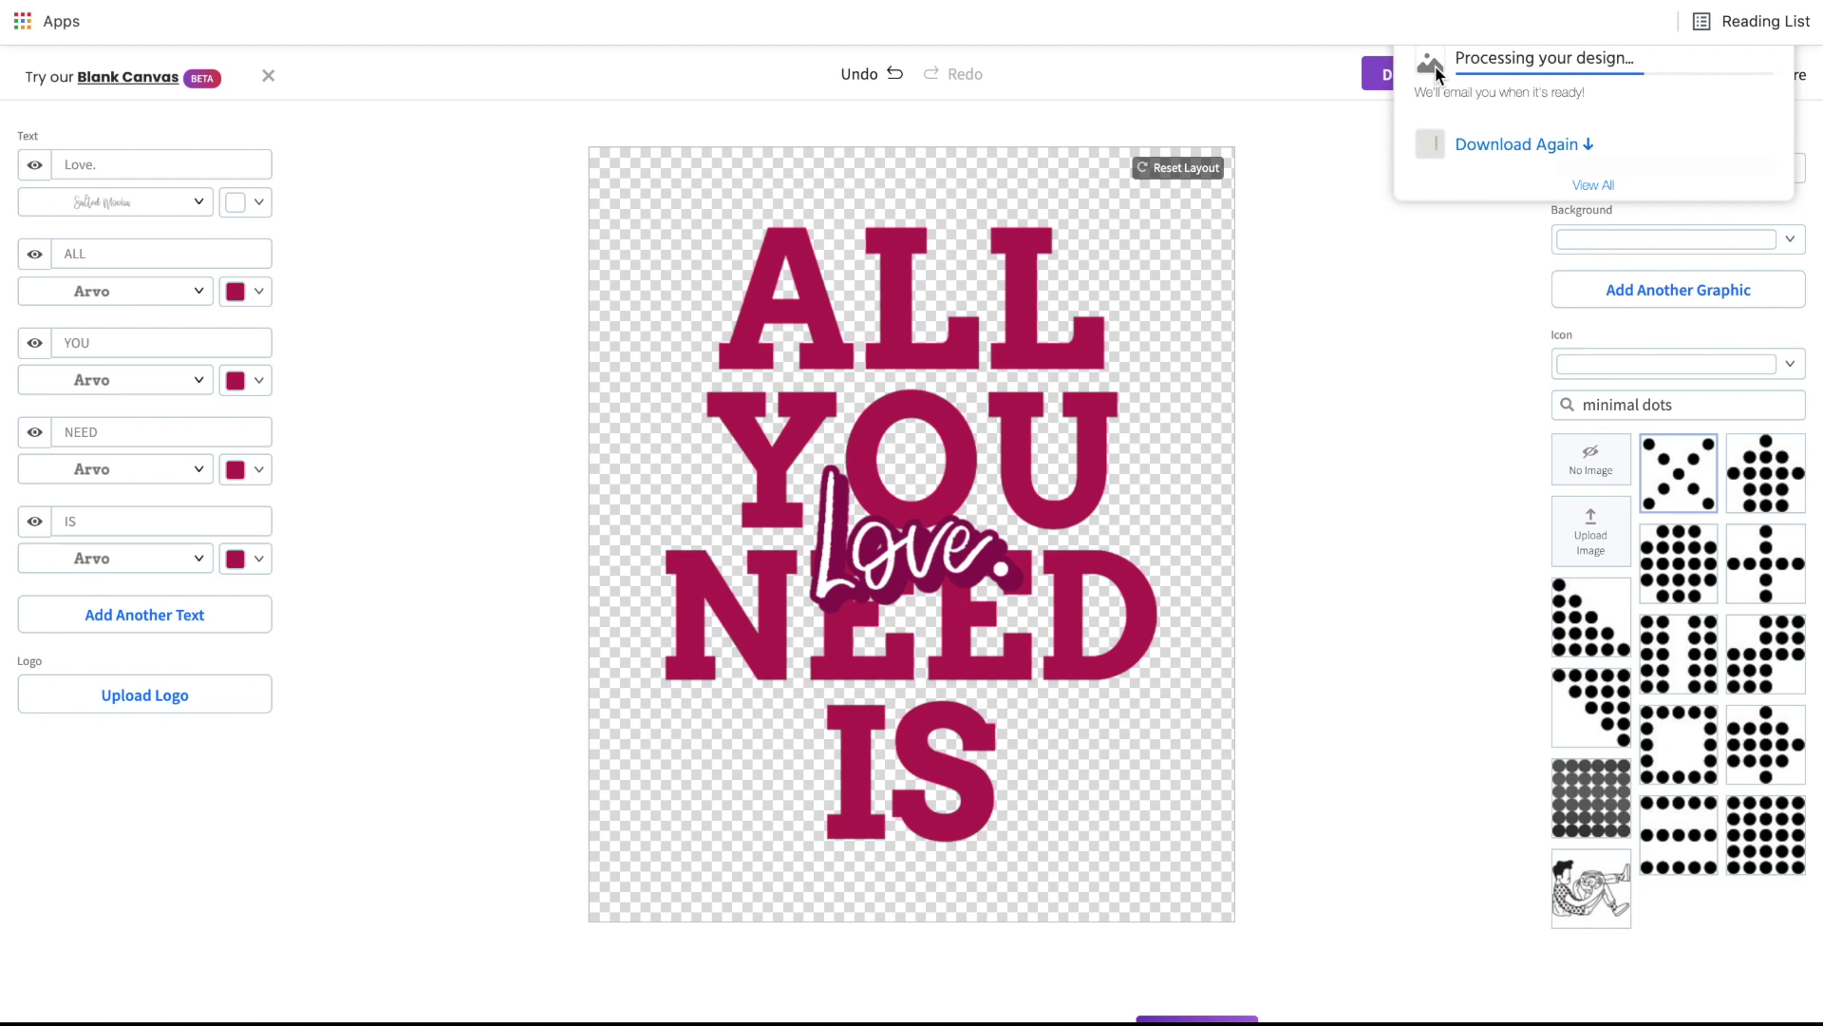
pyautogui.click(1562, 63)
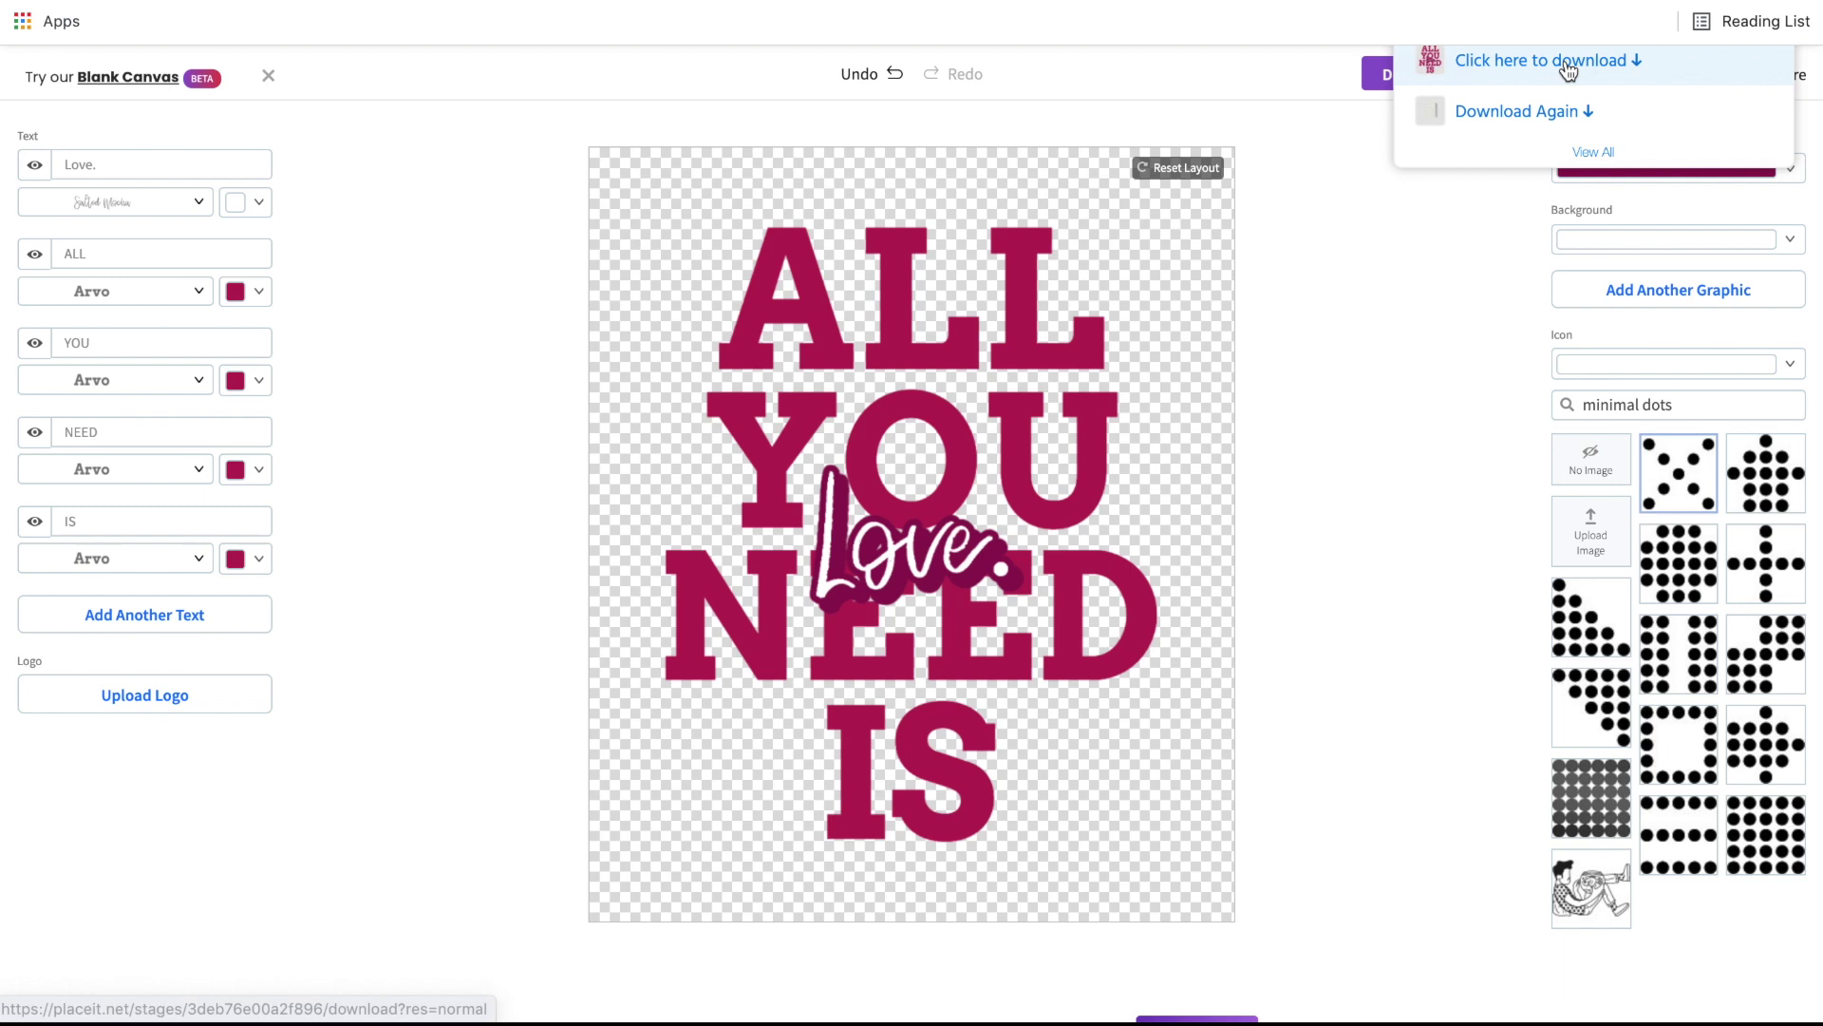
pyautogui.click(86, 993)
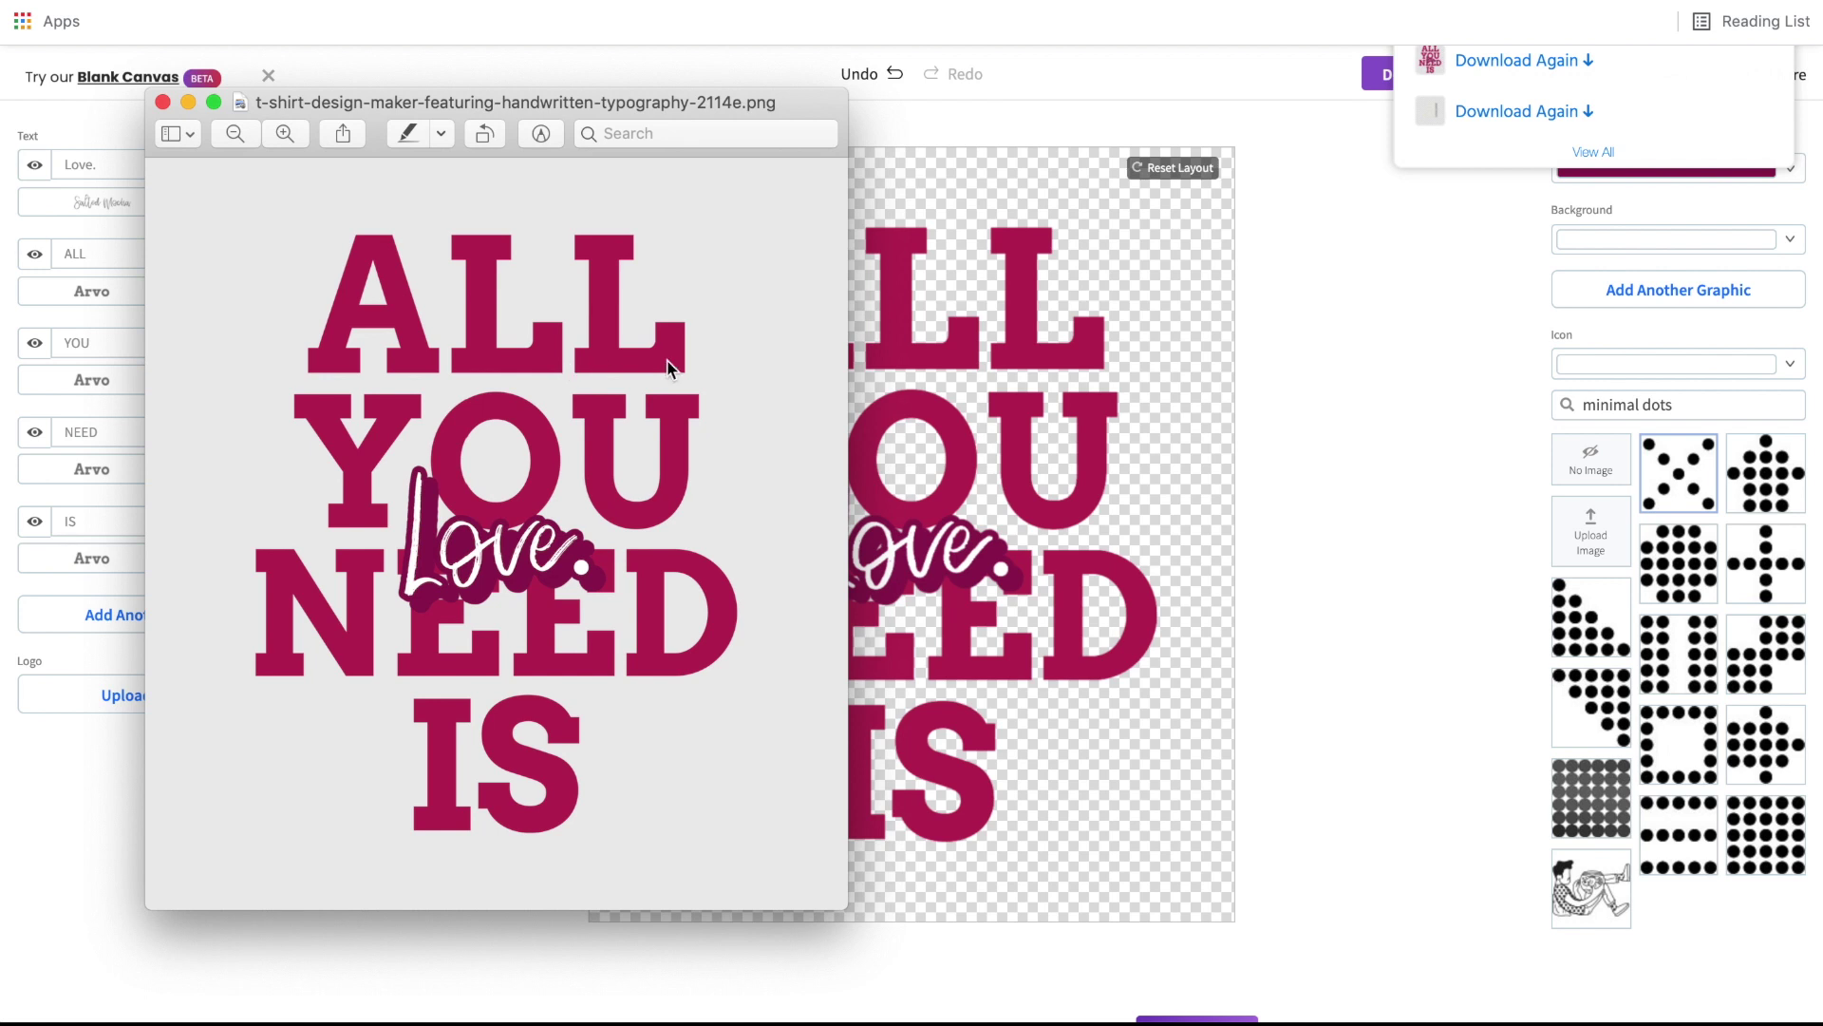
# Open the downloaded design from My Downloads > View All in the Crop / Resize tool
pyautogui.click(1476, 444)
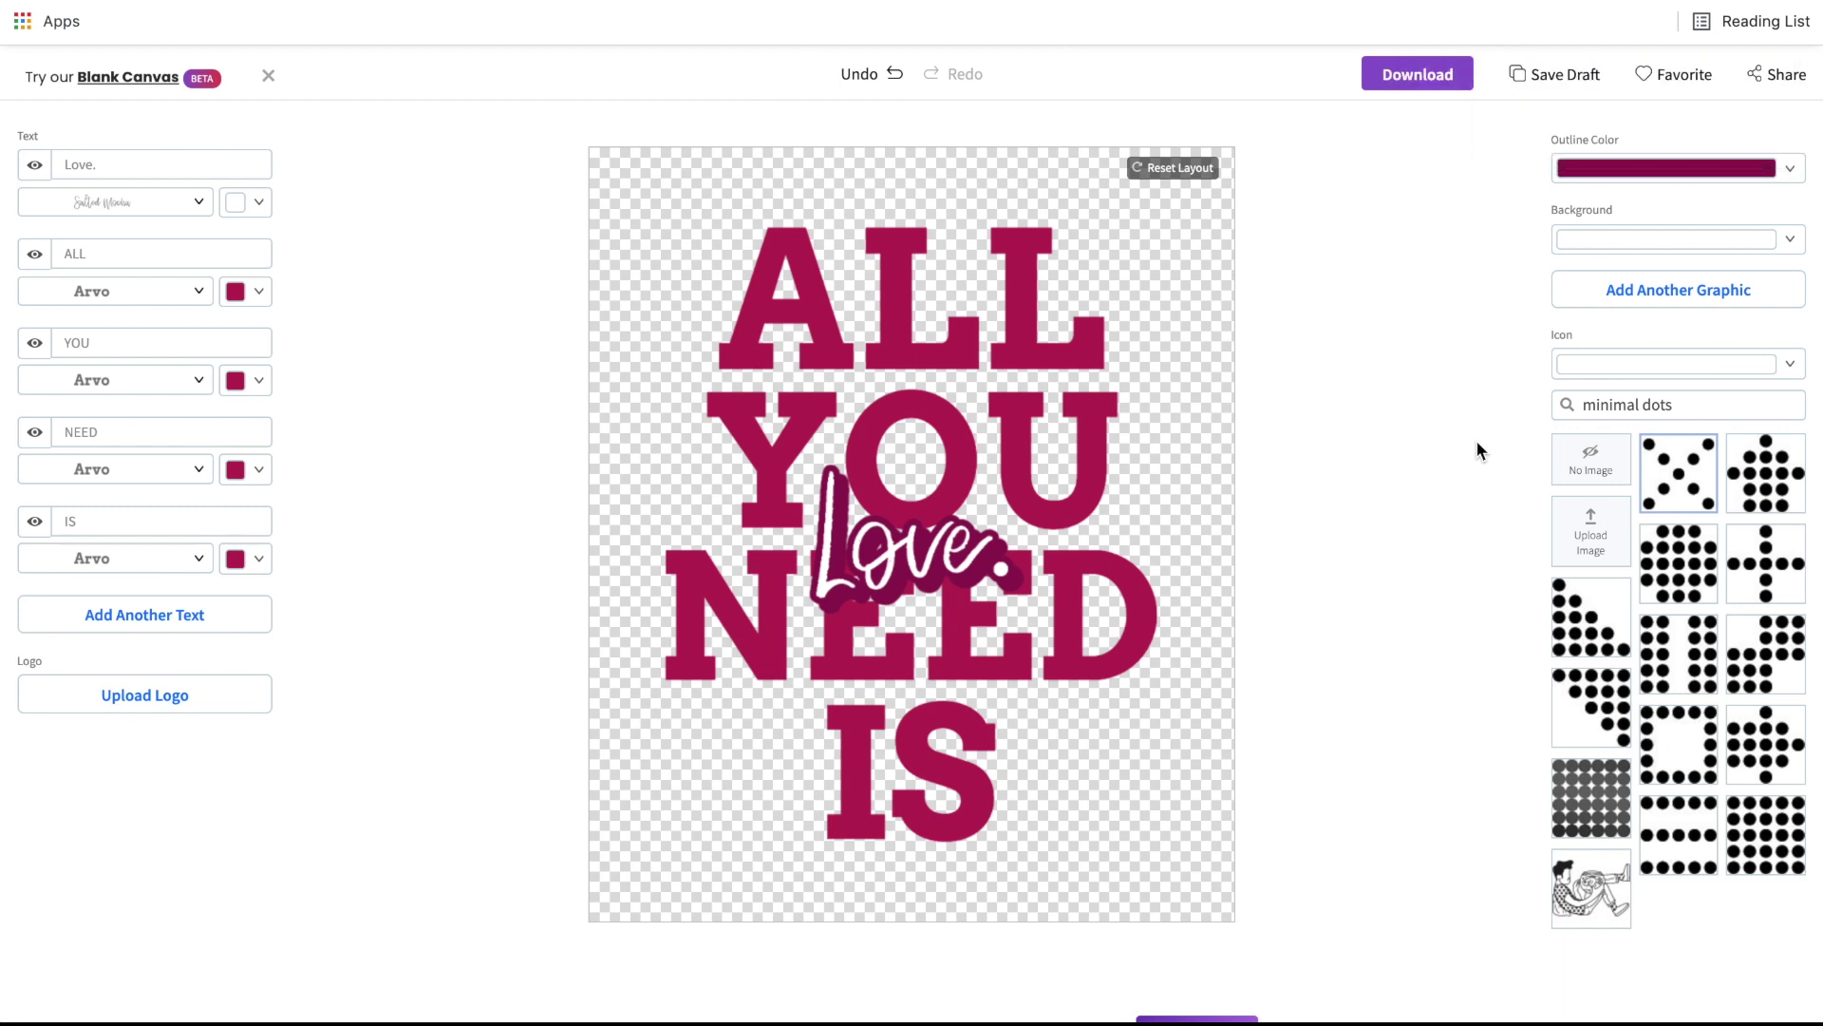
pyautogui.scroll(2, 1476, 440)
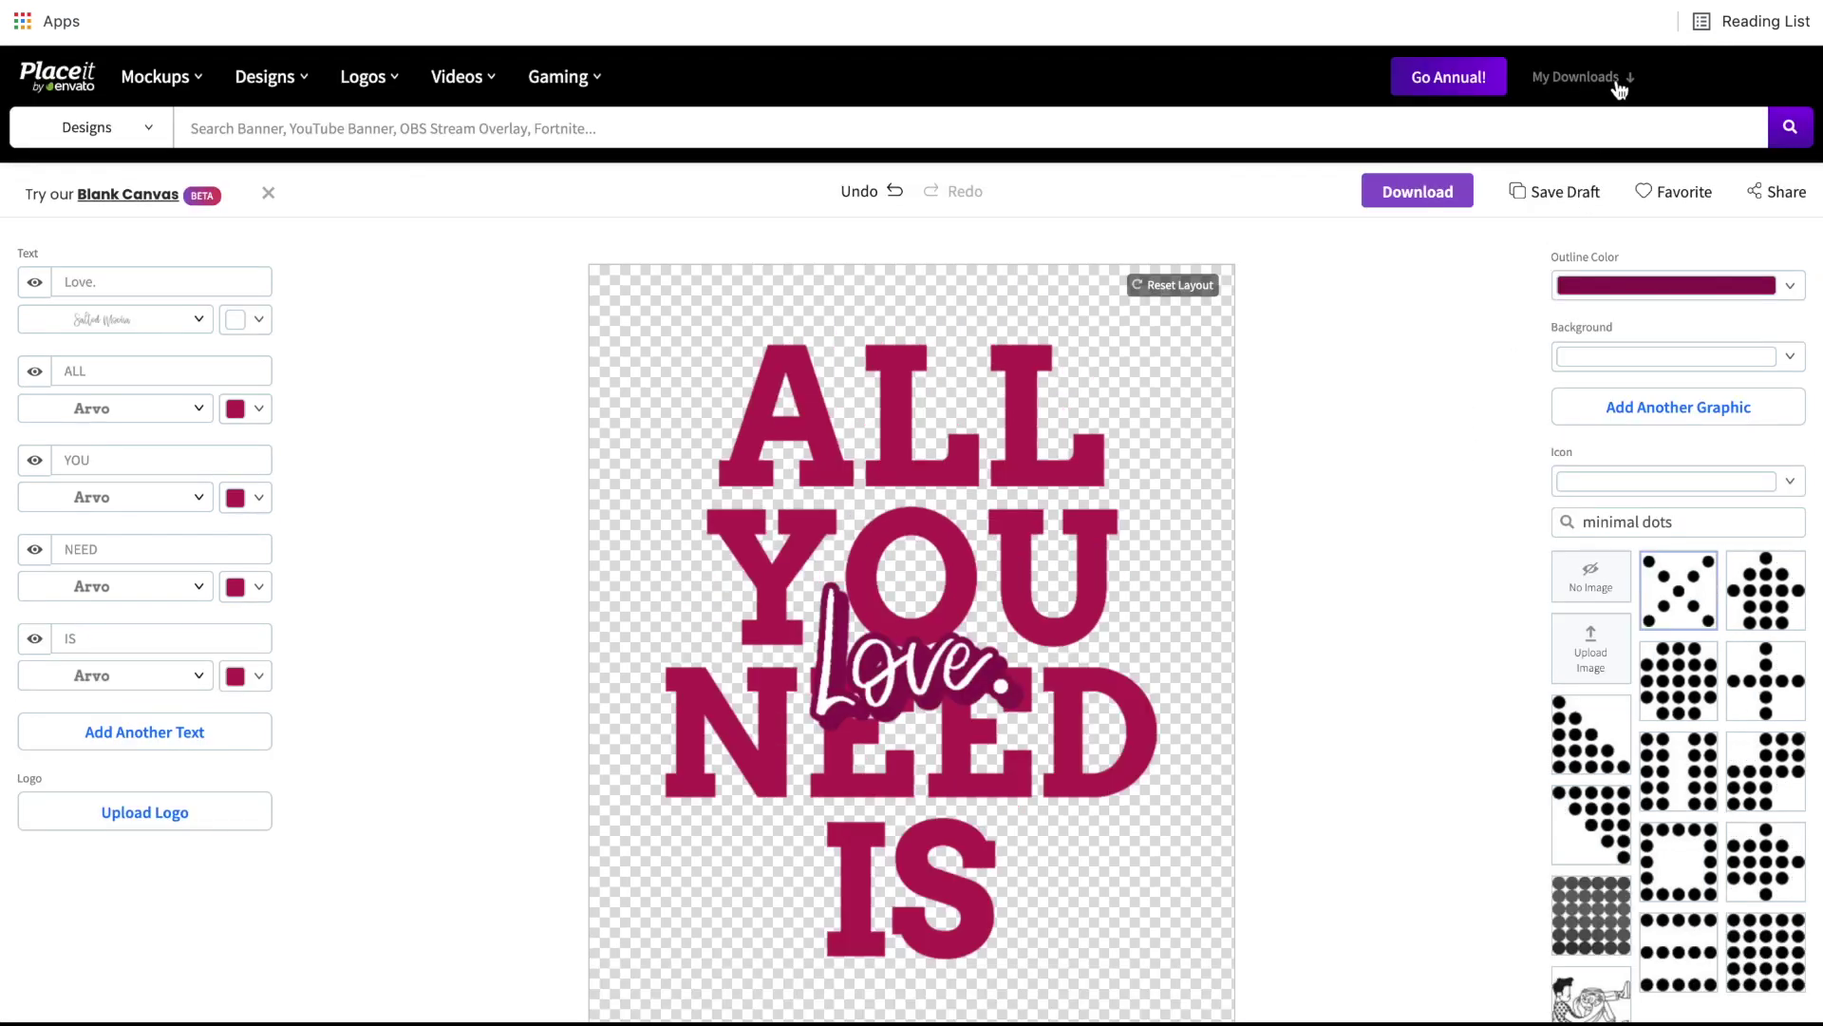
pyautogui.moveTo(1614, 90)
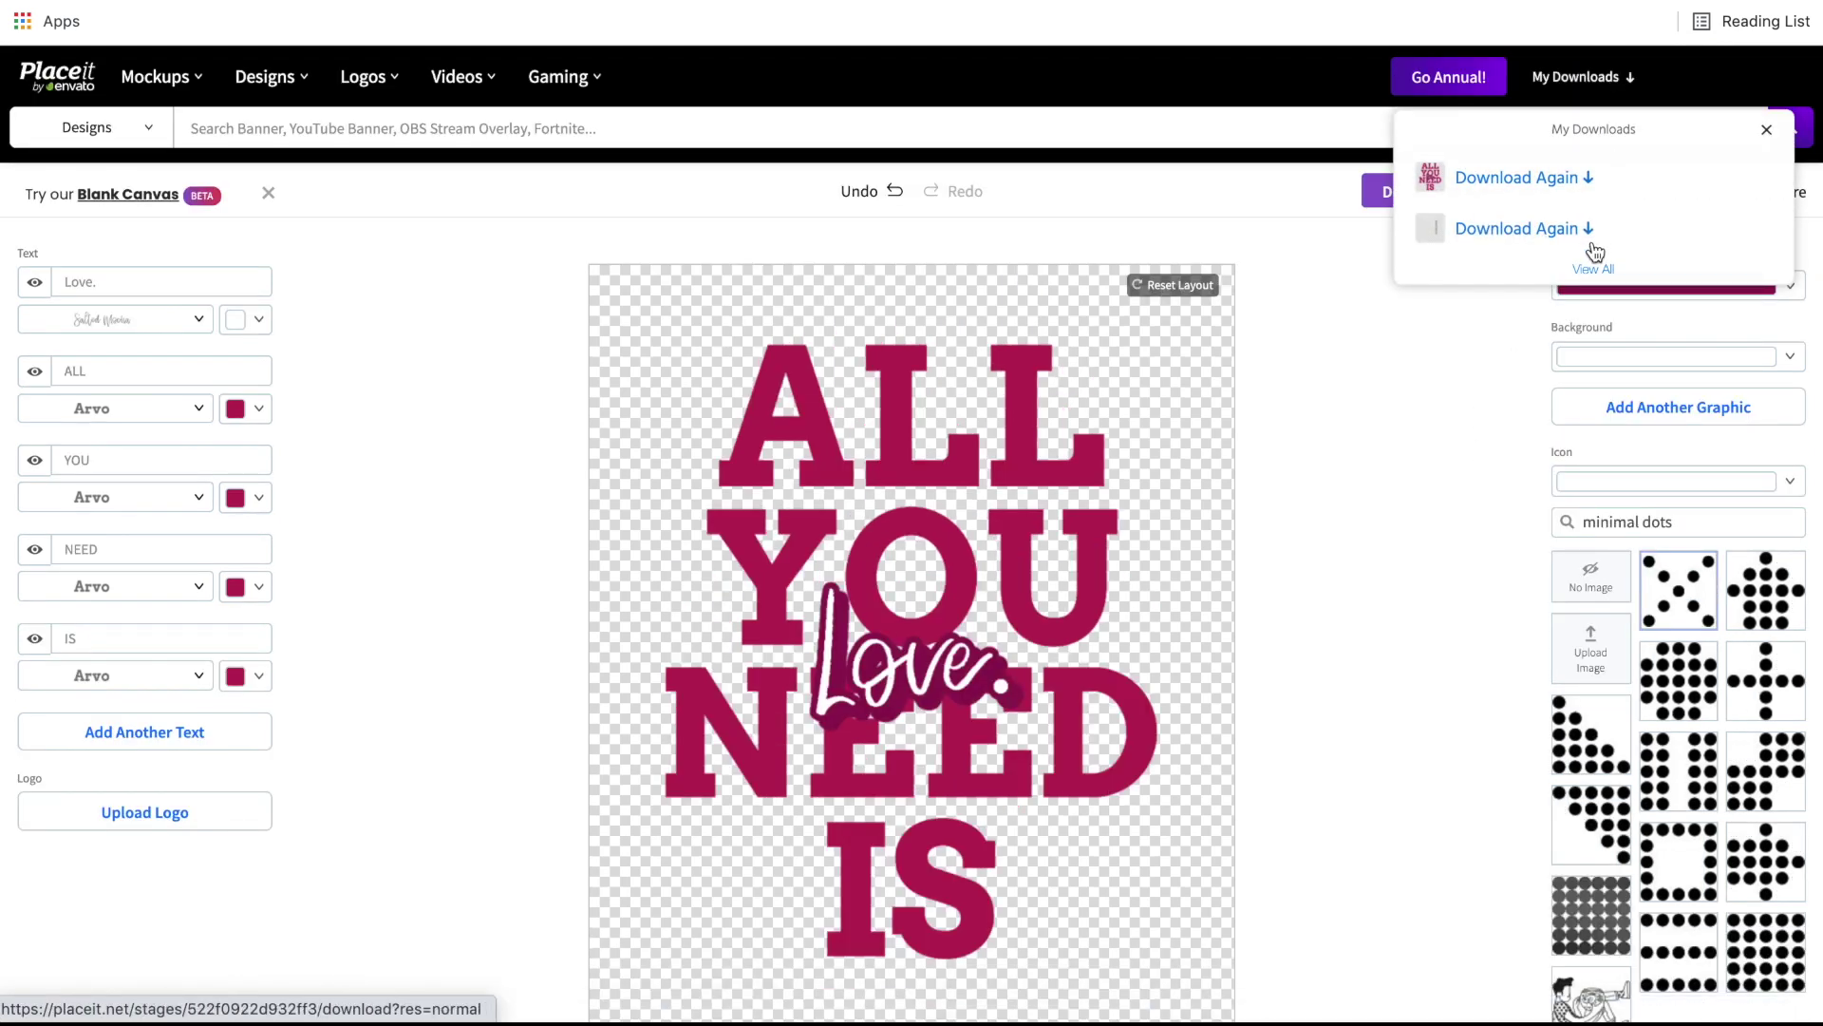
pyautogui.click(1592, 276)
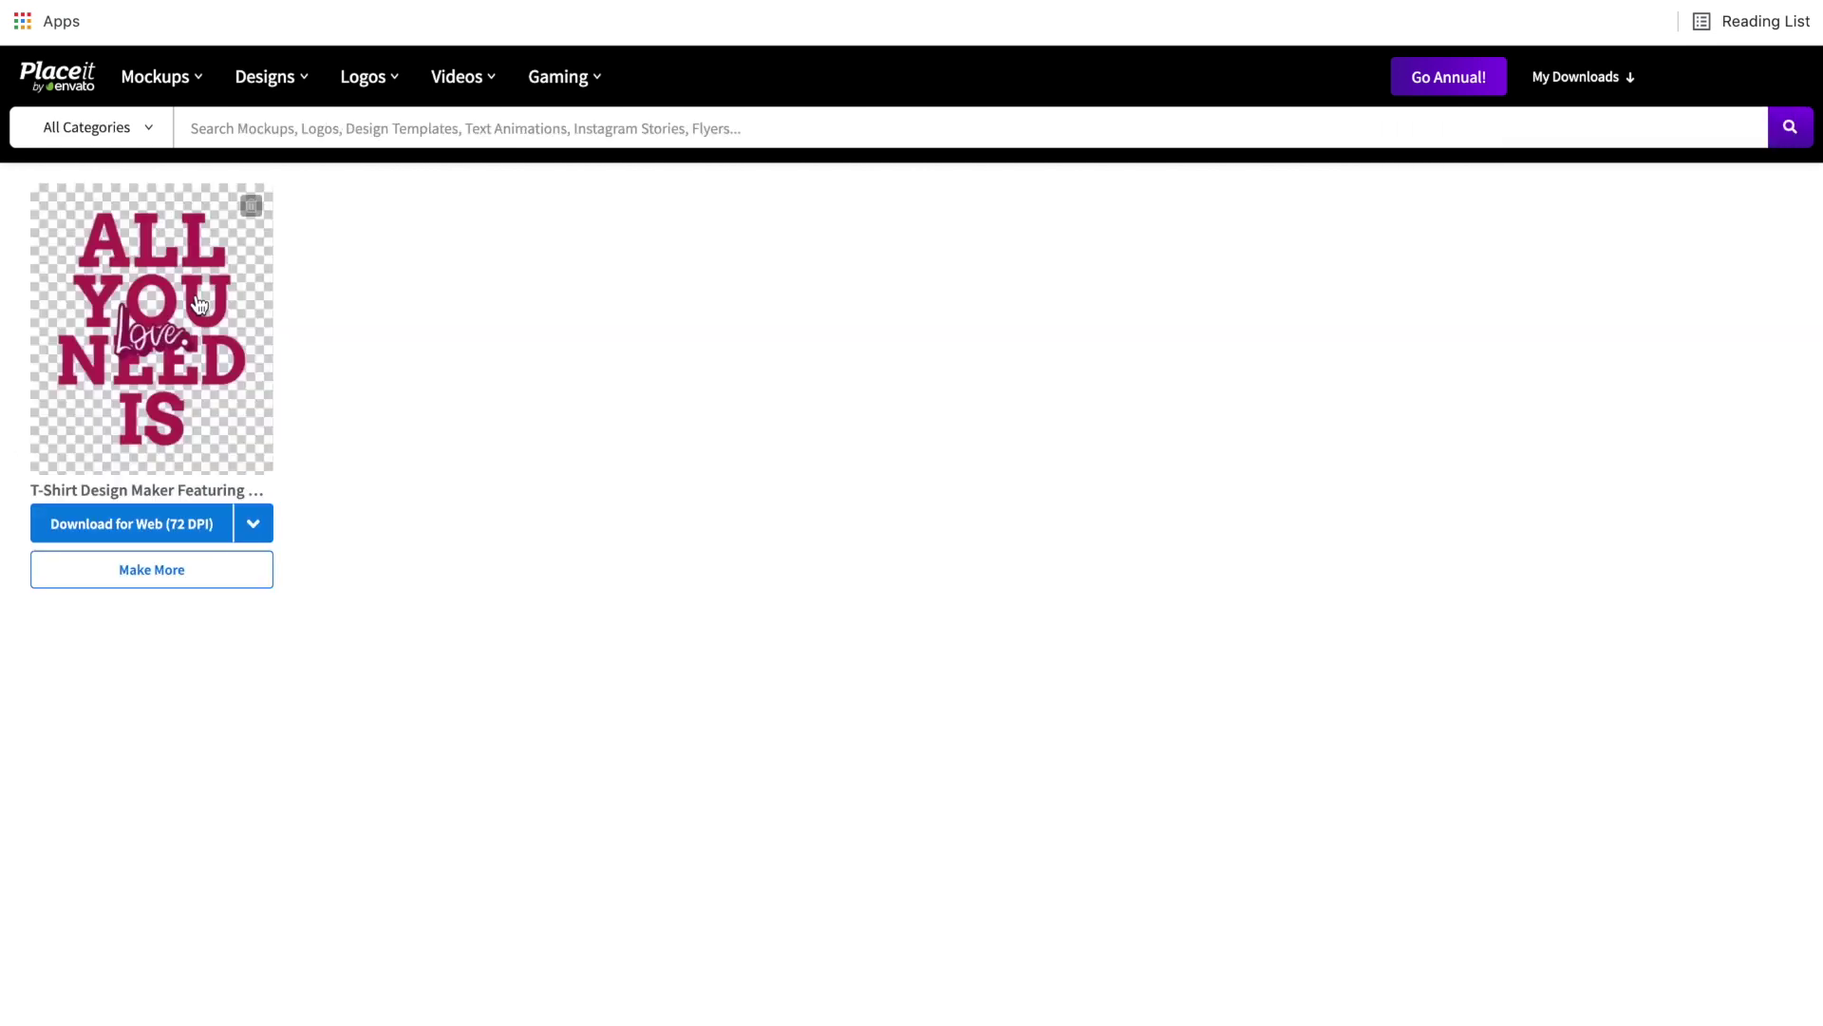
pyautogui.click(254, 527)
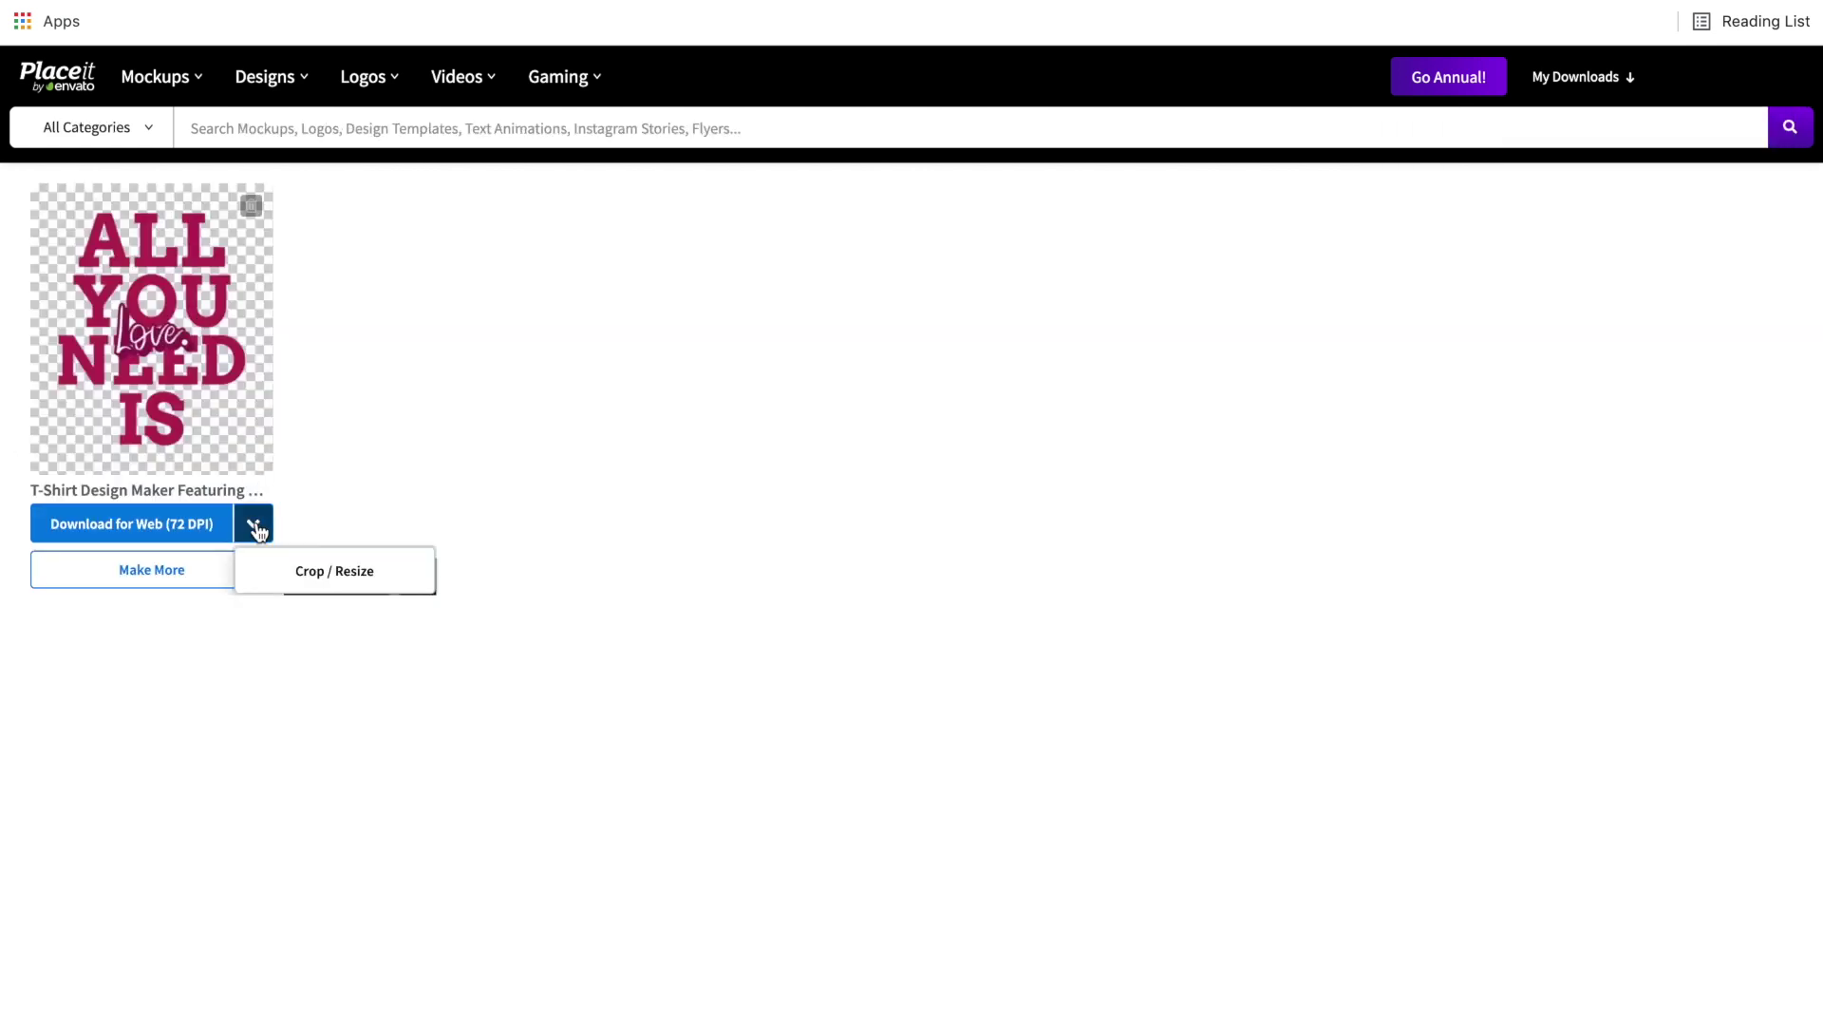
pyautogui.click(326, 570)
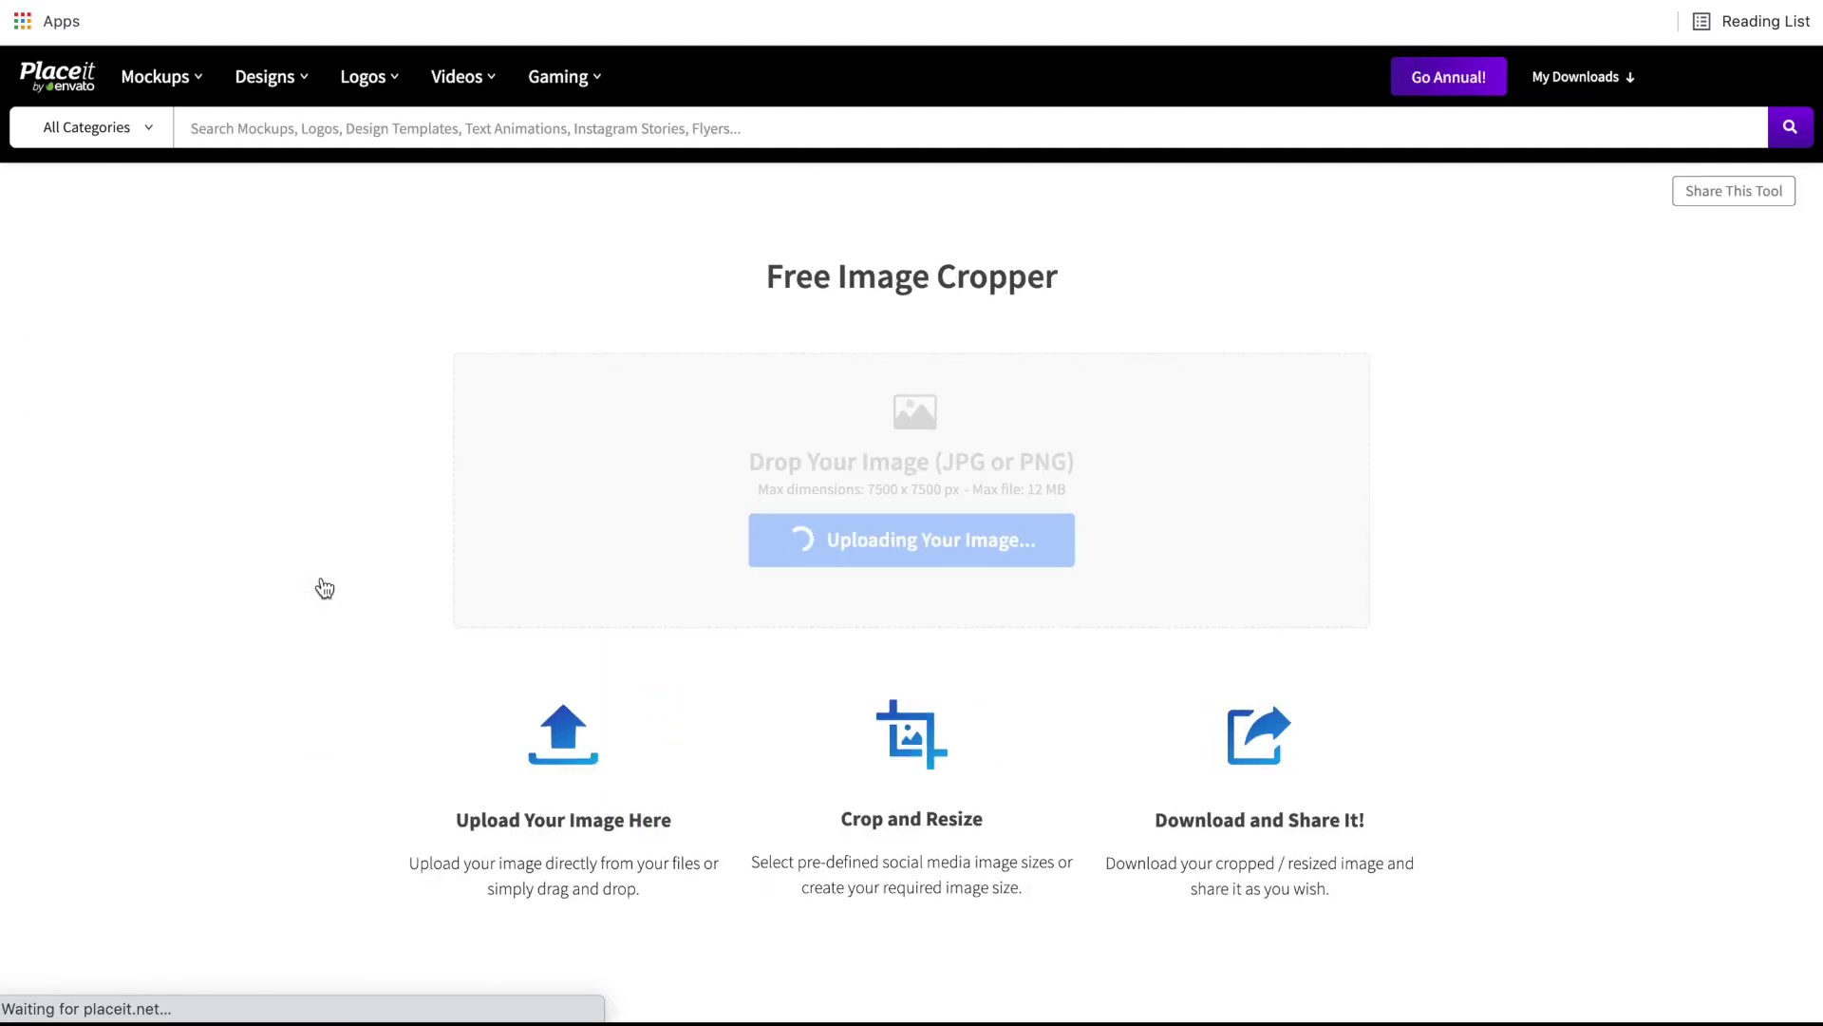
# Set the image size to 4500 × 5400 px and save it as free-image-resizer-cropper.png
pyautogui.scroll(-2, 323, 587)
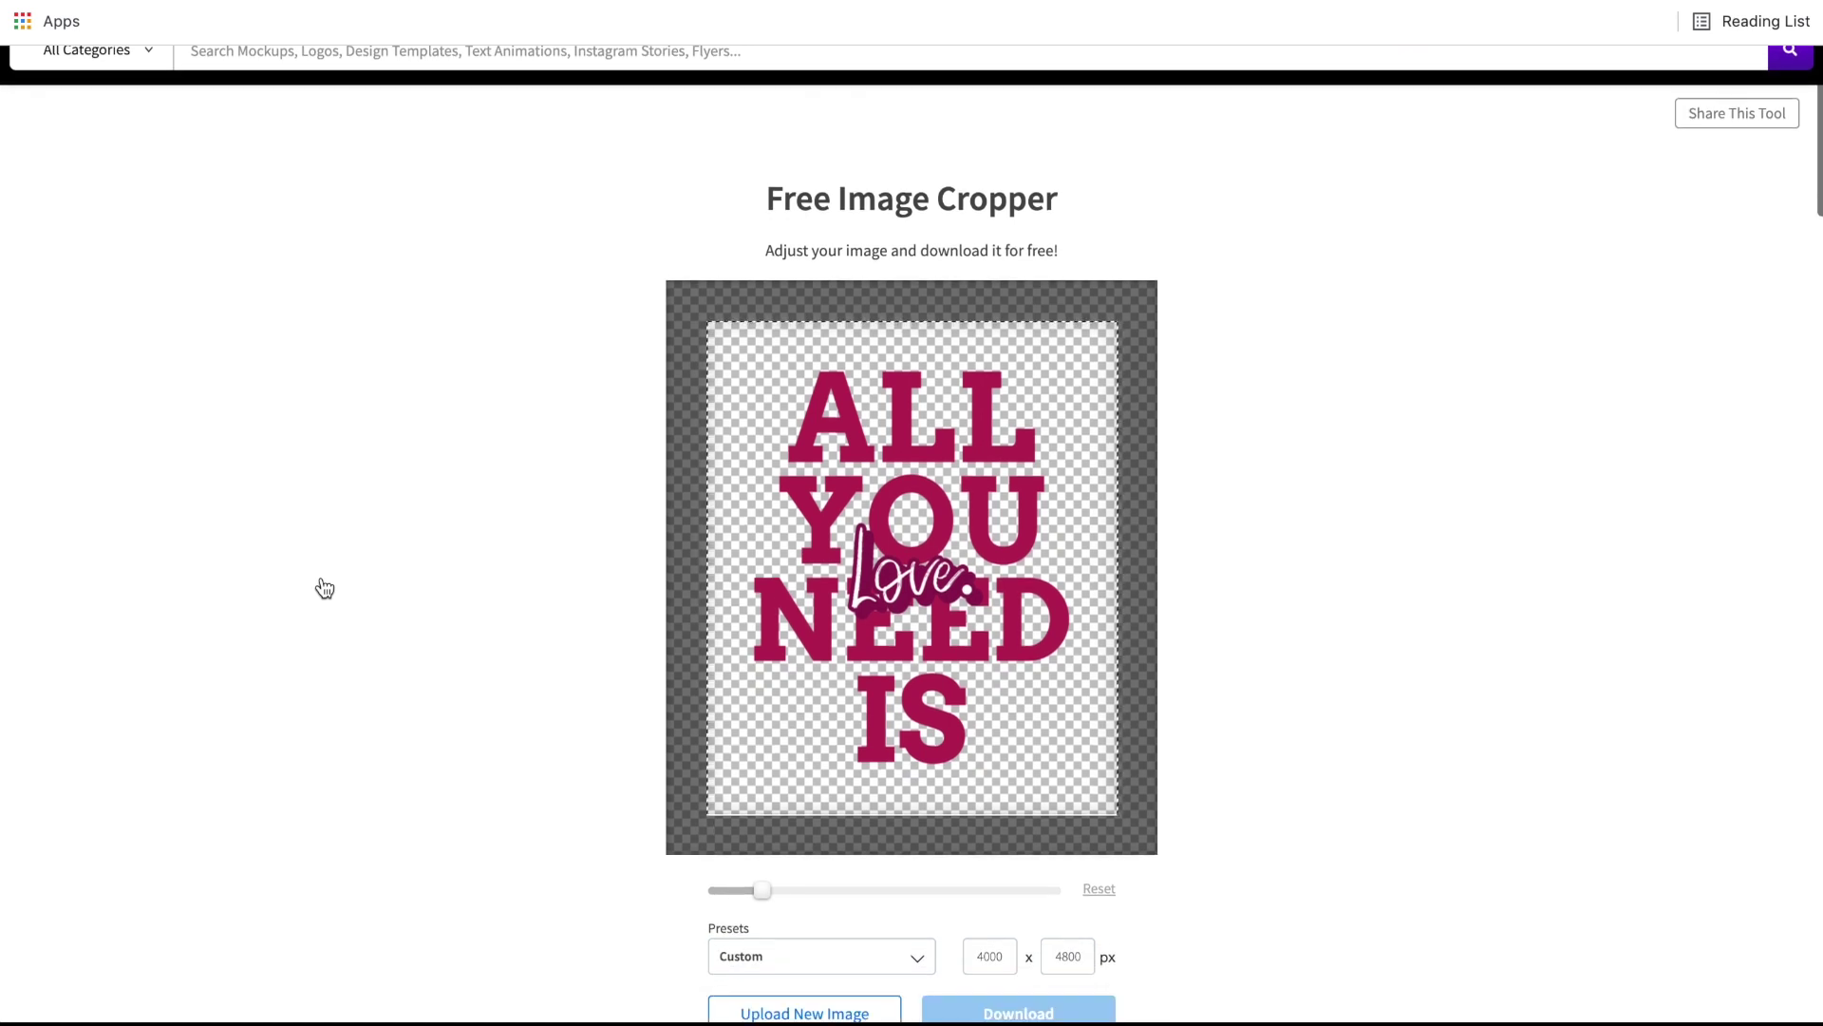
pyautogui.scroll(-1, 324, 588)
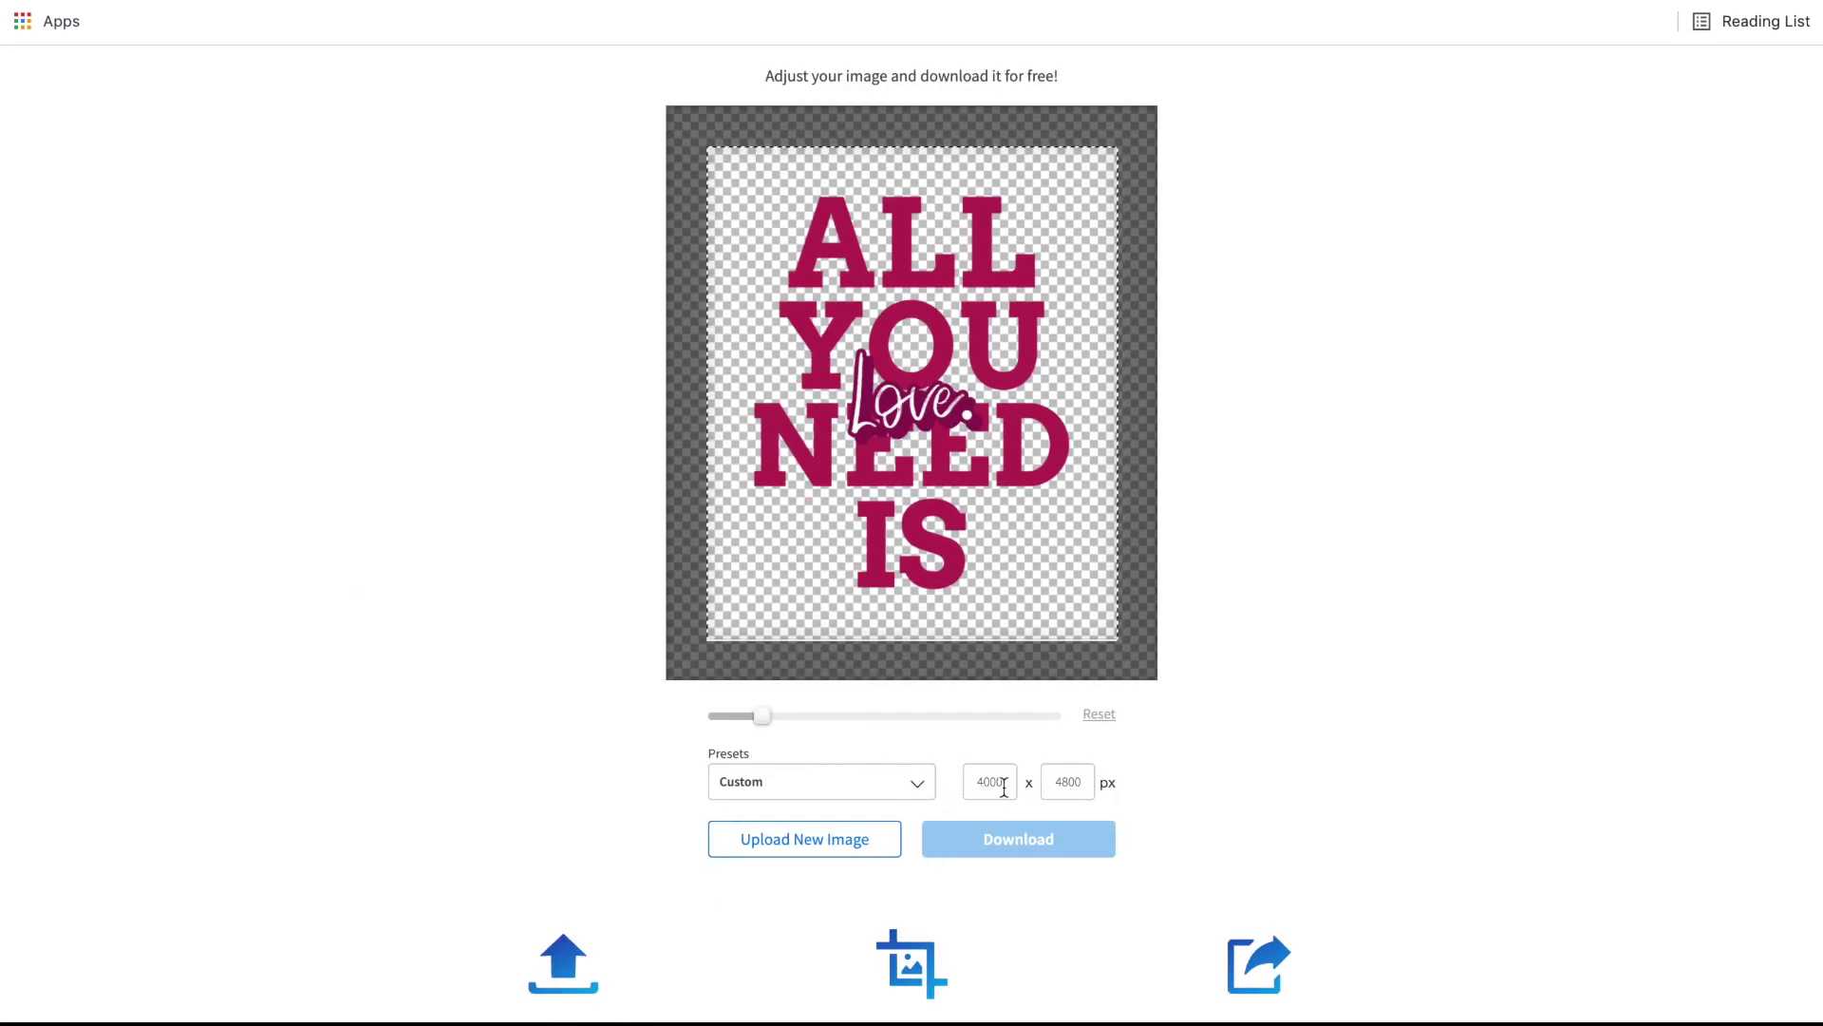
pyautogui.click(968, 786)
pyautogui.write('4500')
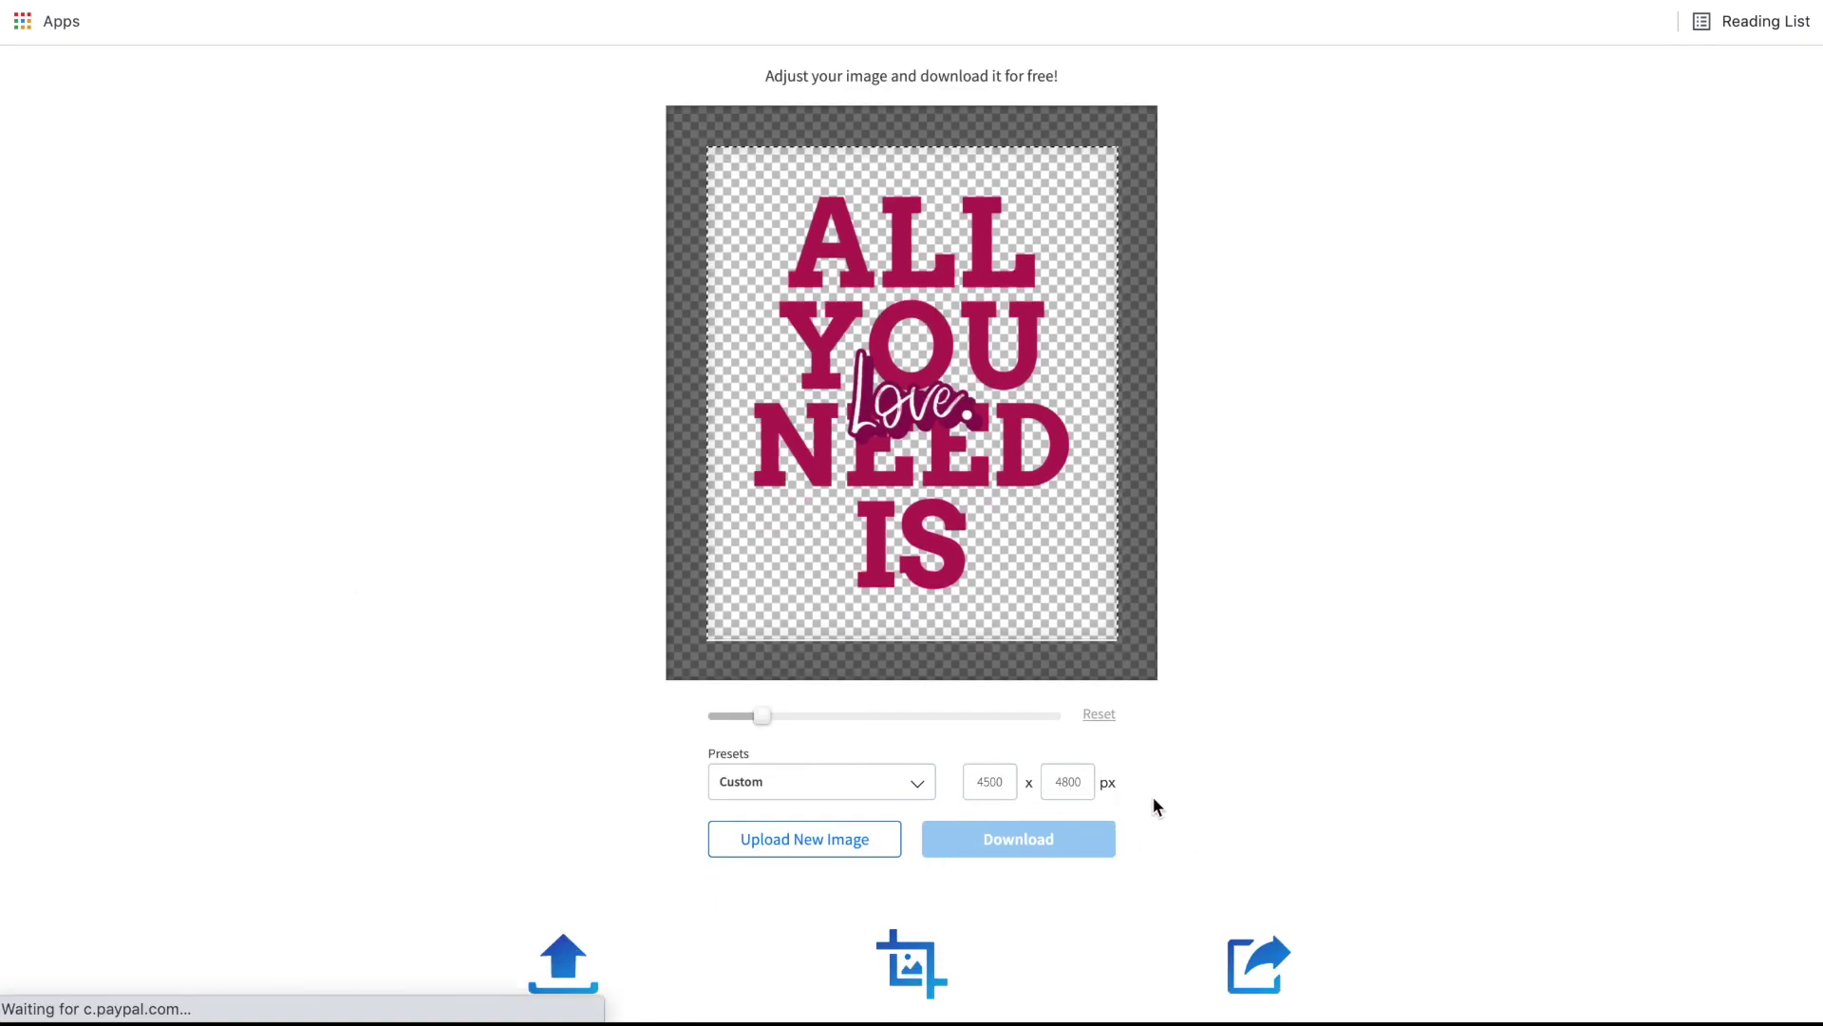
pyautogui.doubleClick(1071, 783)
pyautogui.write('5400')
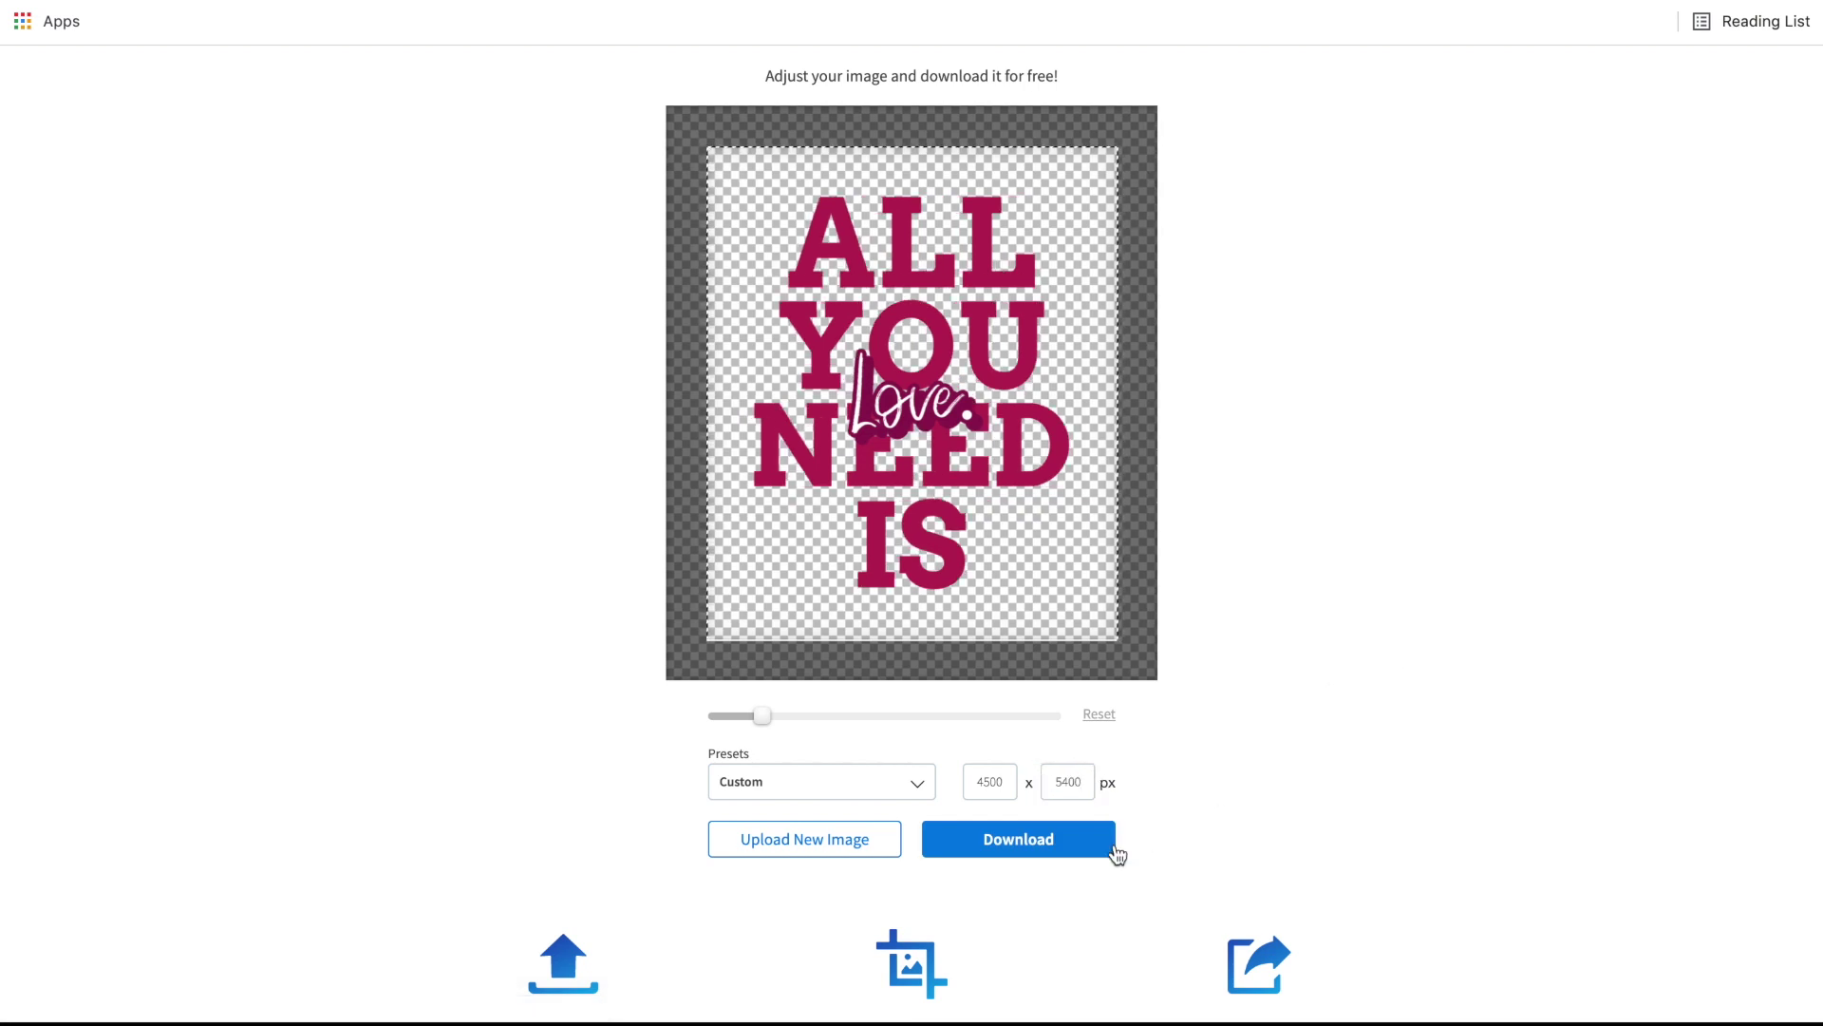
pyautogui.click(1024, 848)
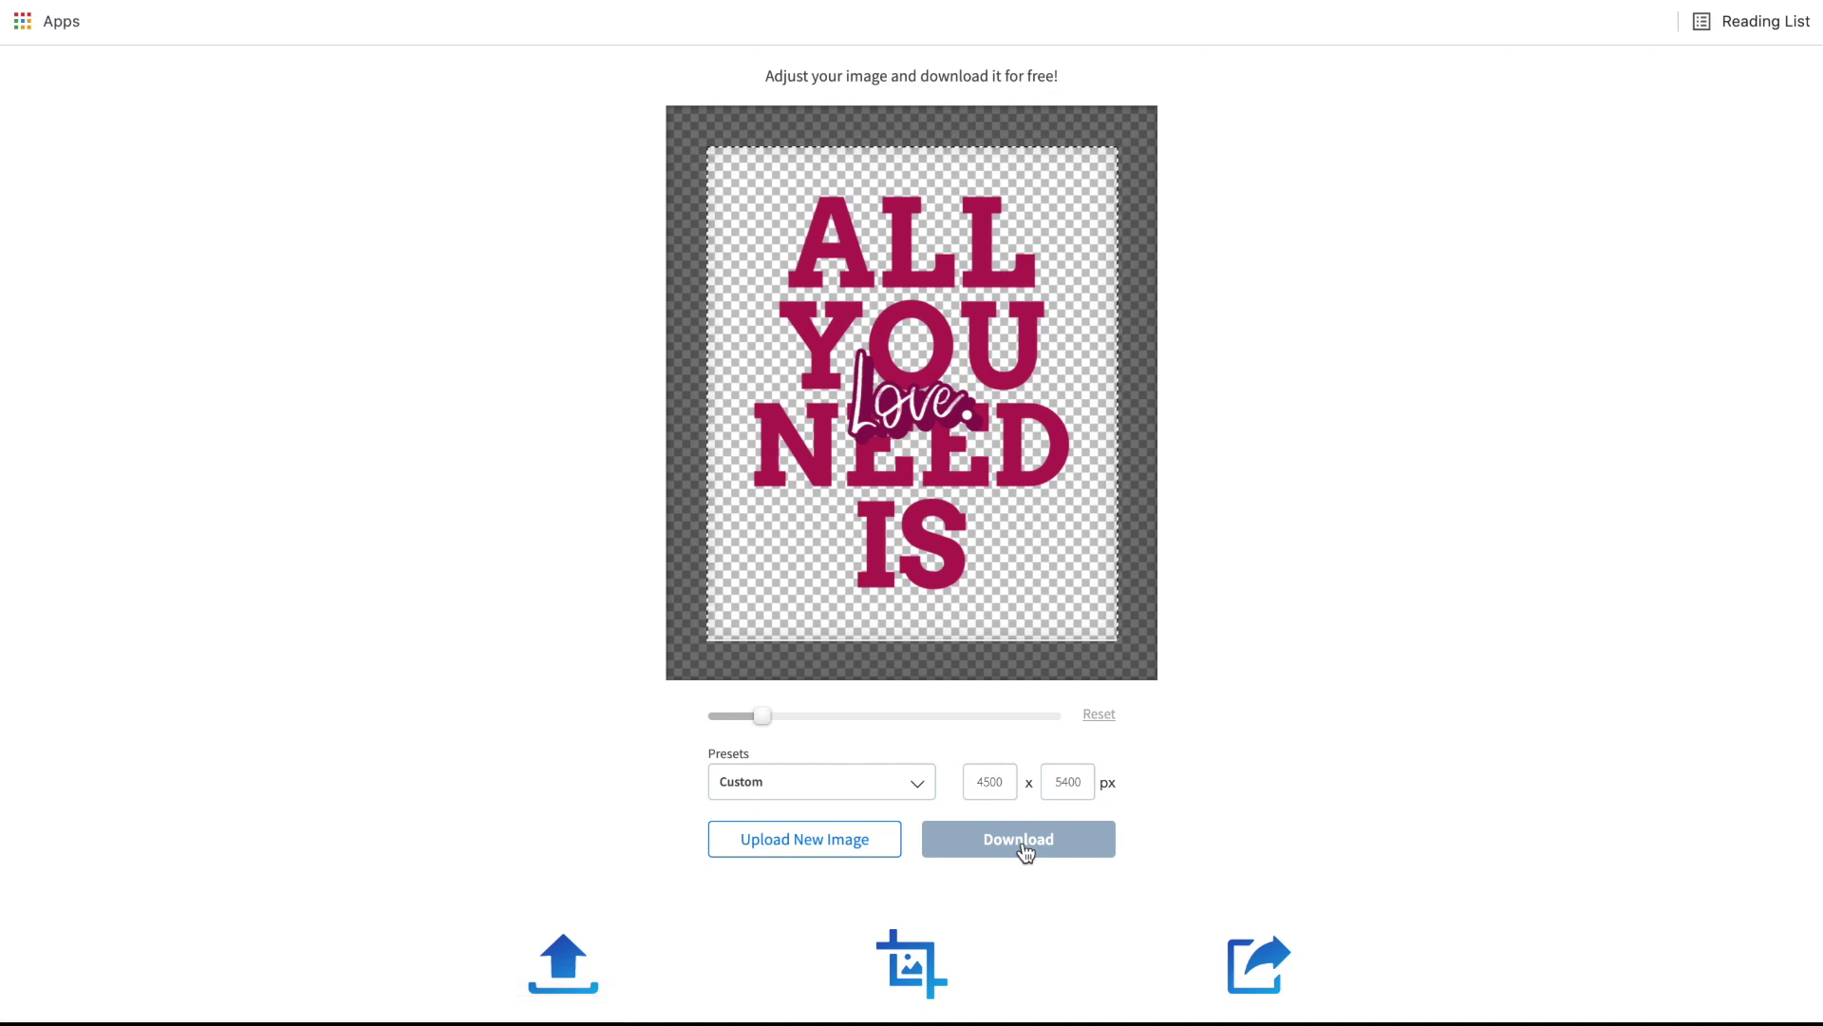
pyautogui.click(1544, 88)
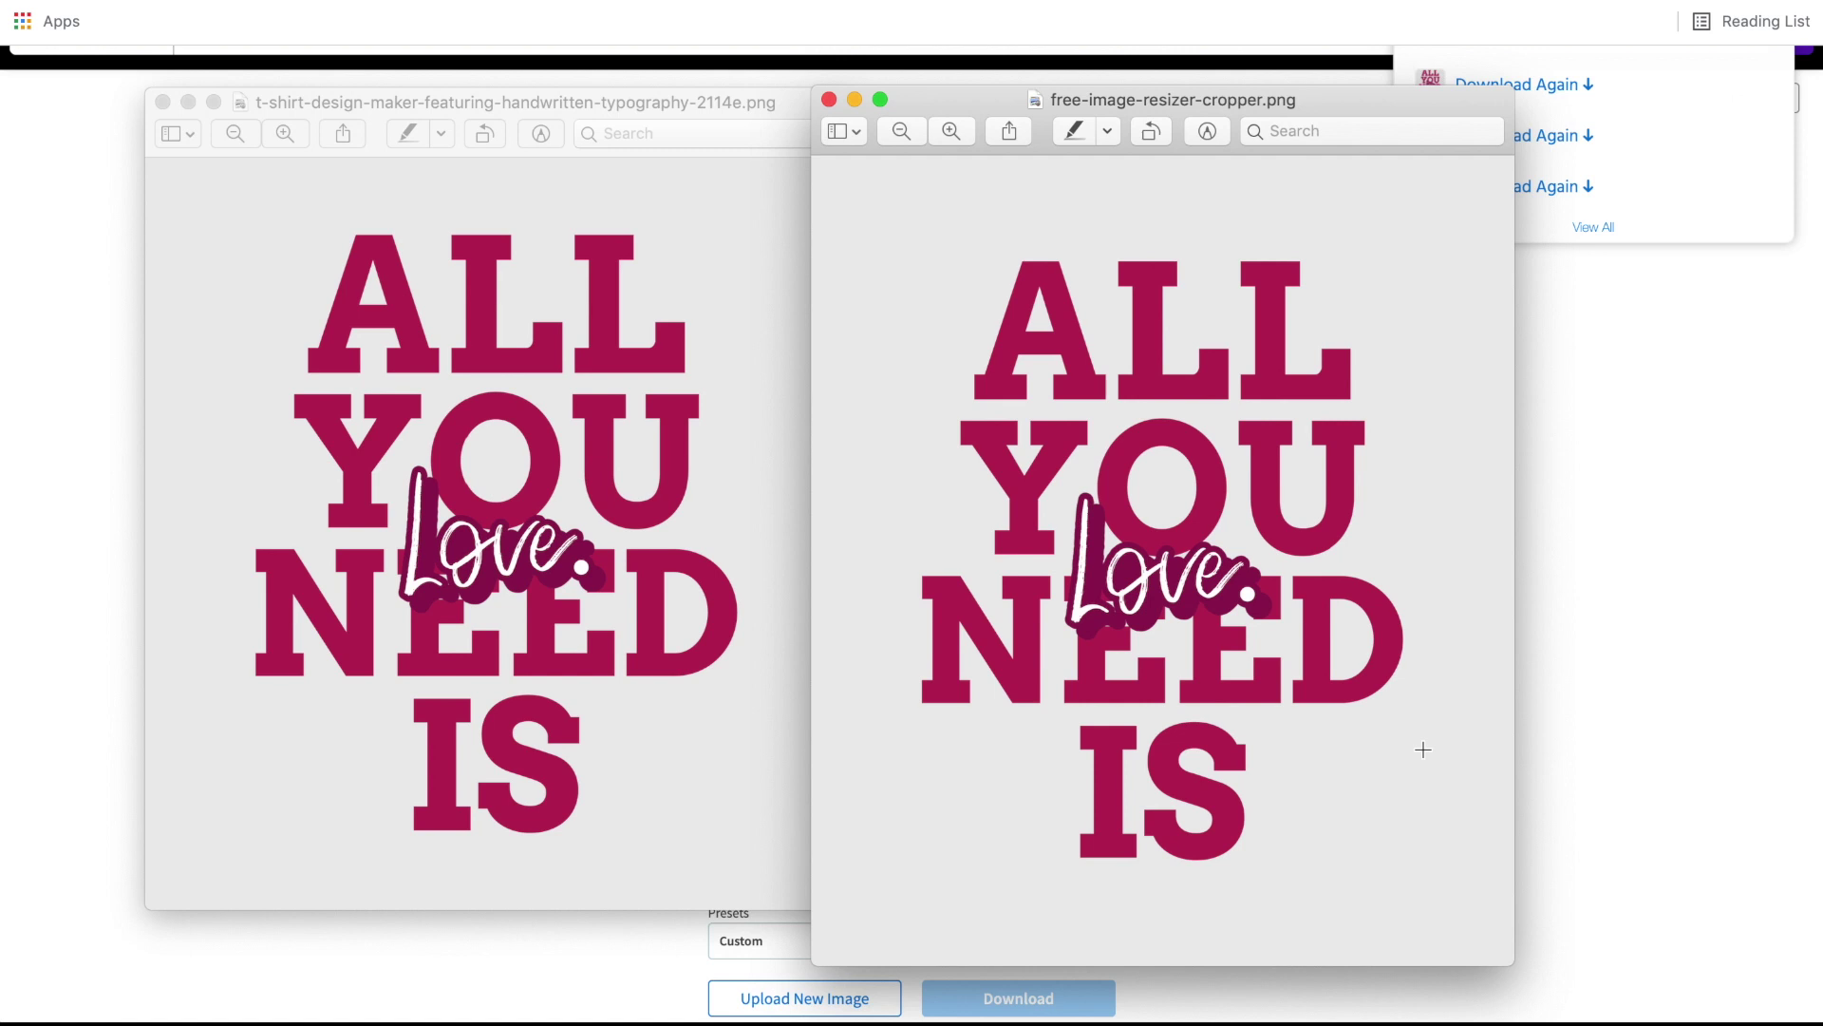
pyautogui.click(1628, 722)
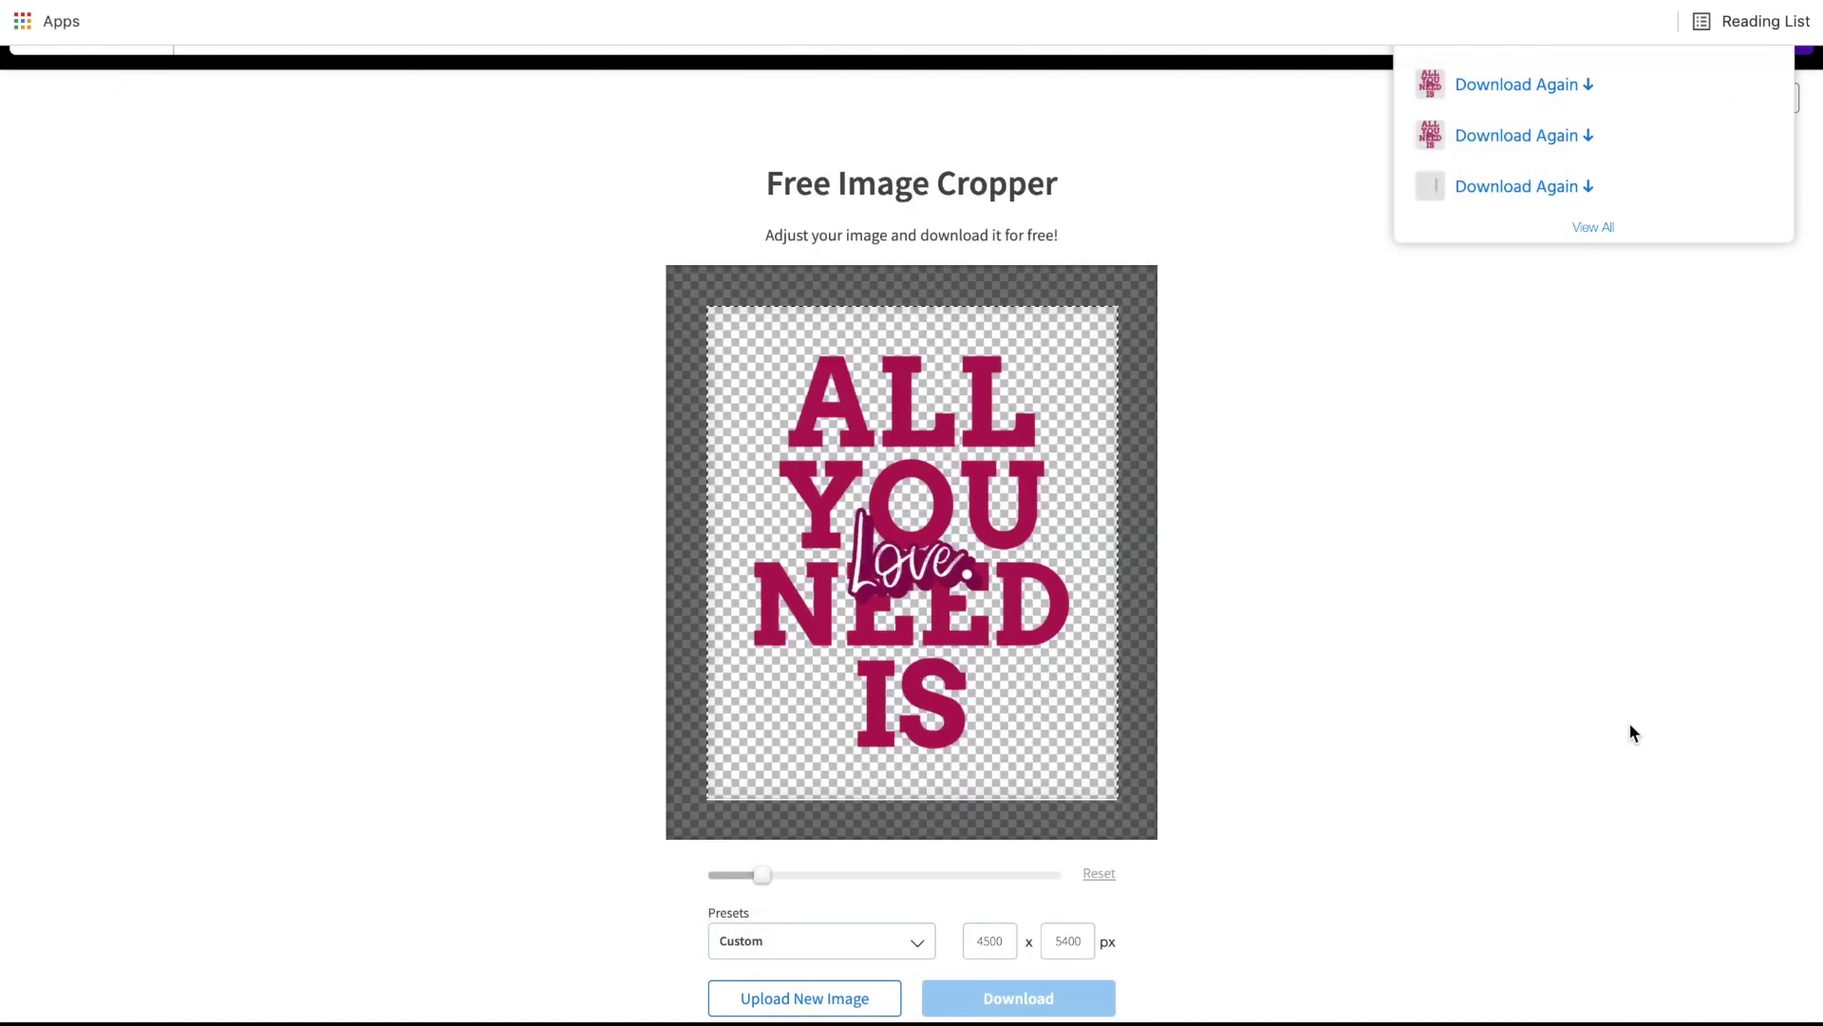